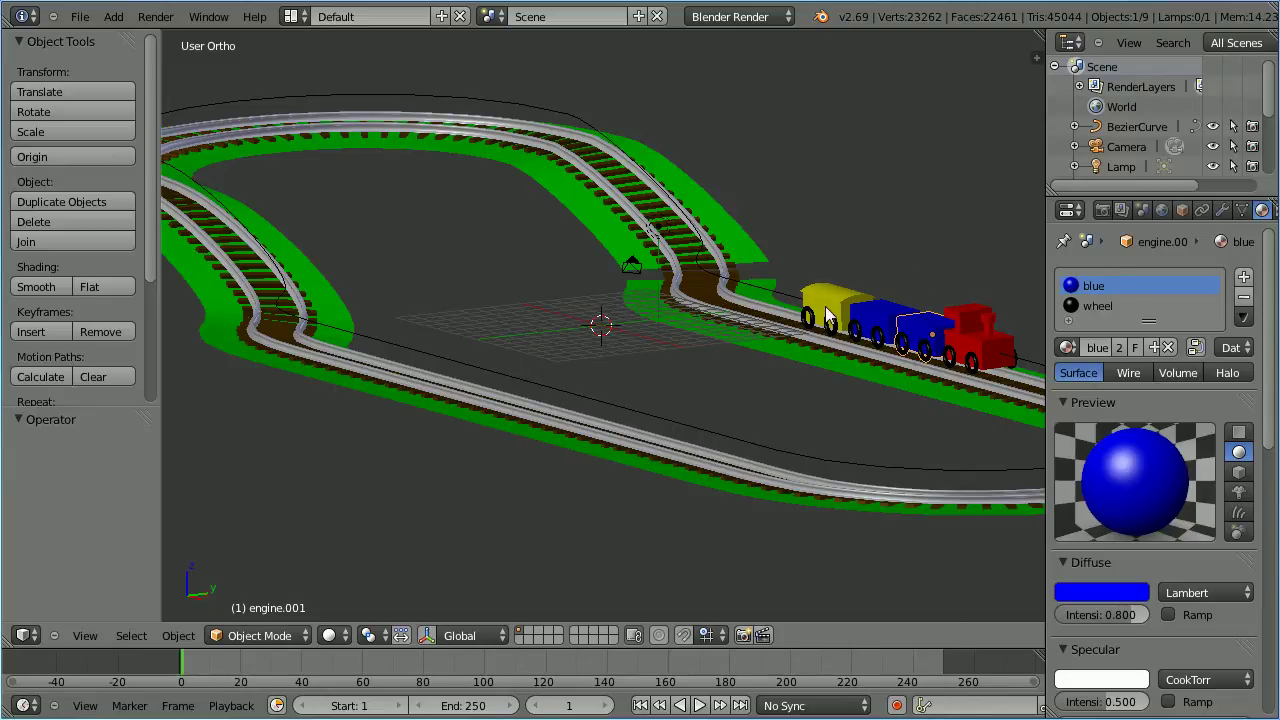
- Show the list of recently opened .blend files from the File menu
left_click(86, 18)
mouse_move(130, 80)
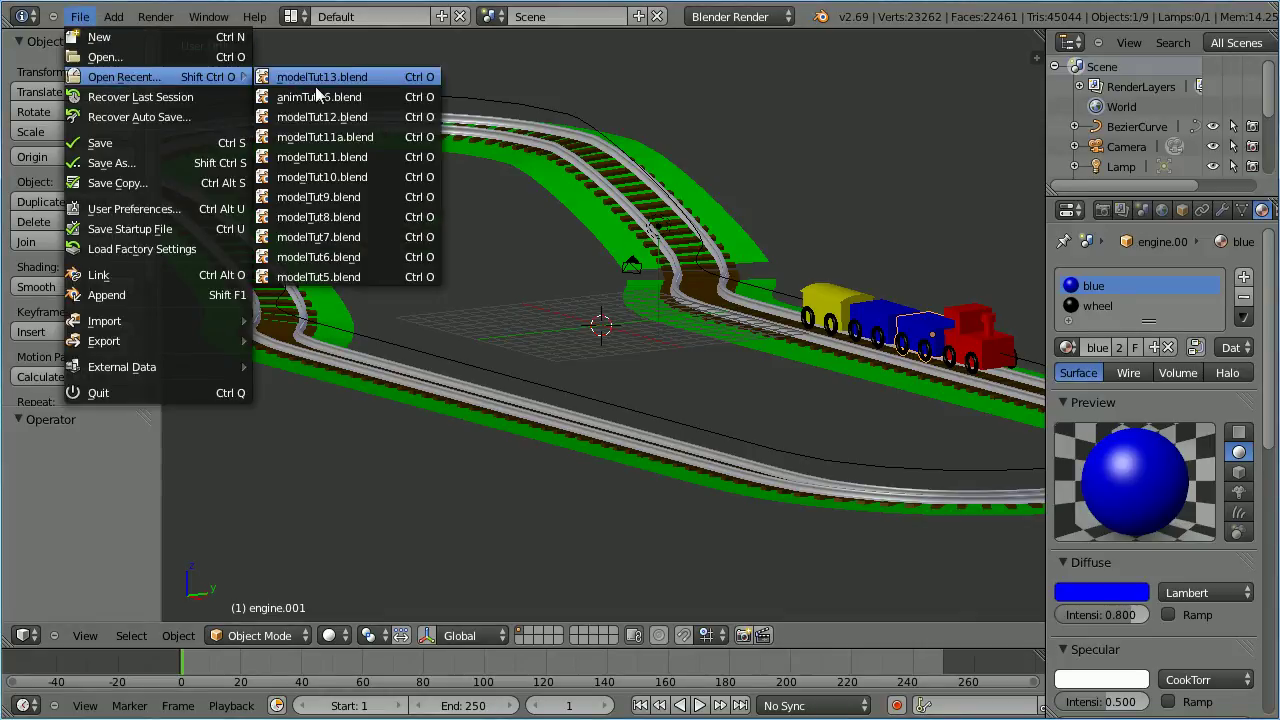
- Load animTut16.blend and disable the engine's Follow Path constraint so it rests at the origin
left_click(365, 97)
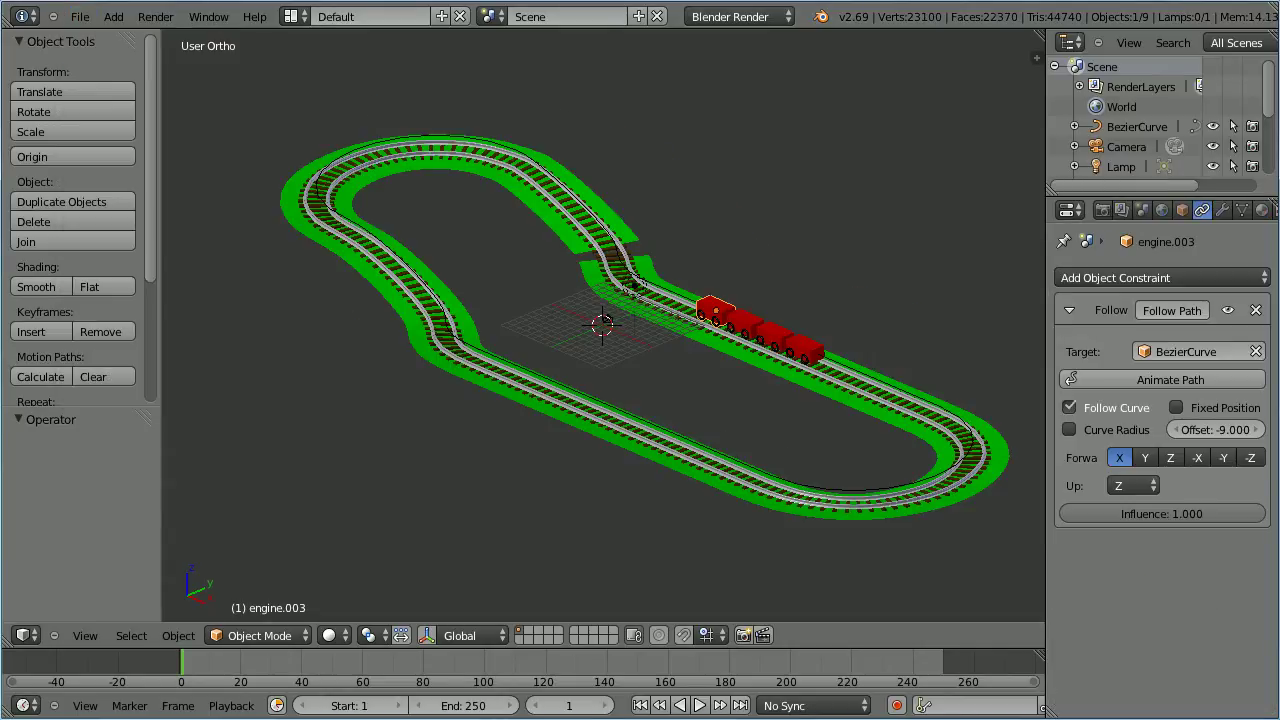
right_click(806, 356)
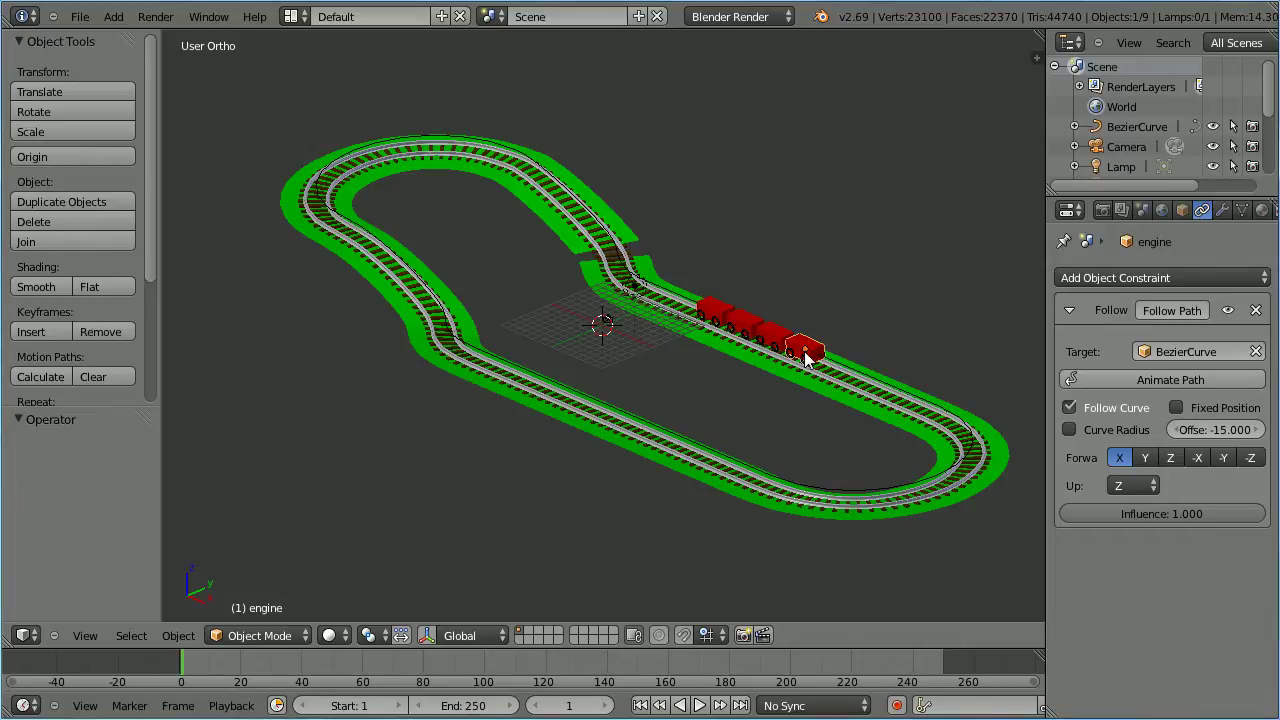
left_click(1228, 310)
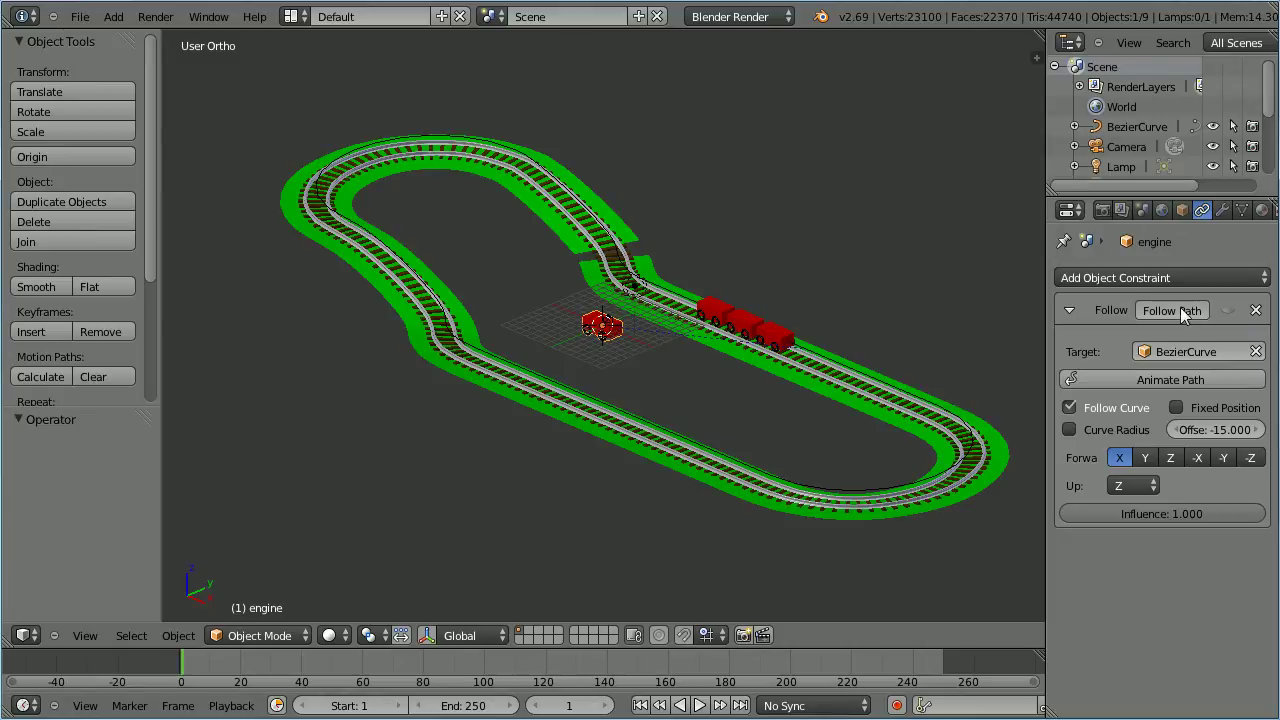
scroll(596, 409, "up", 12)
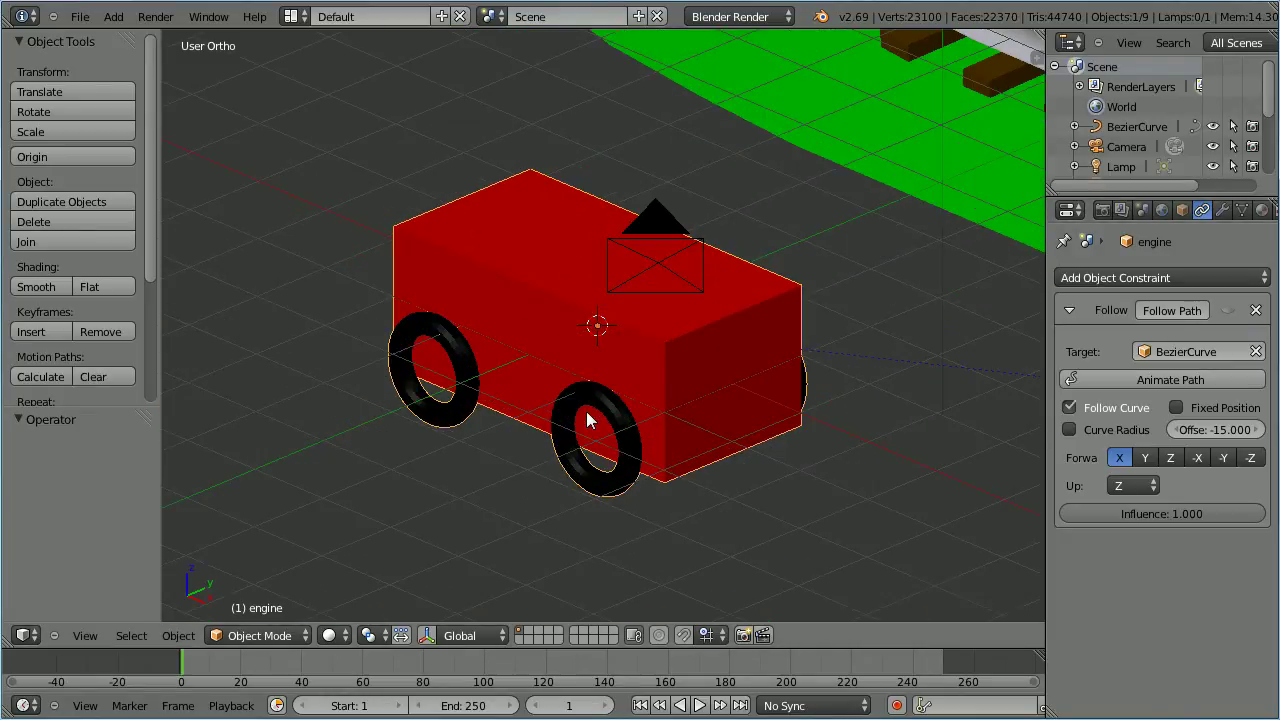
- Add a cube and place it at X -0.55, Z 1.4
left_click(113, 16)
mouse_move(122, 38)
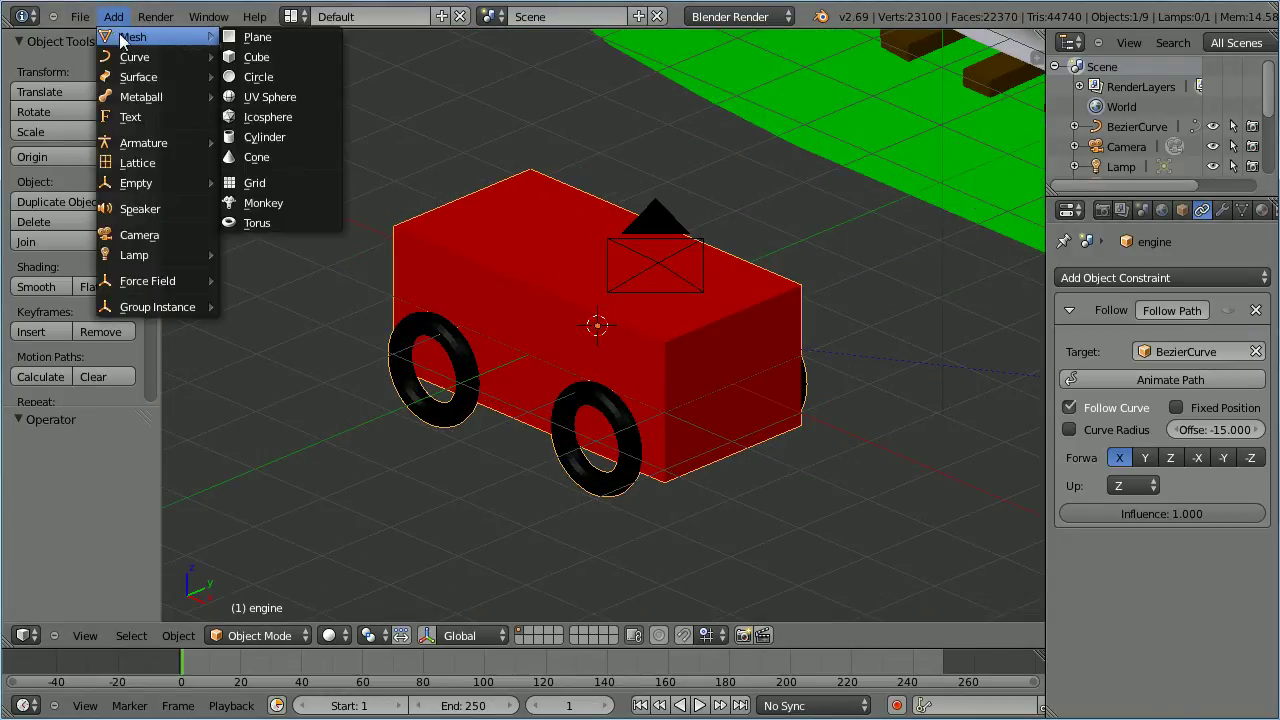
left_click(323, 57)
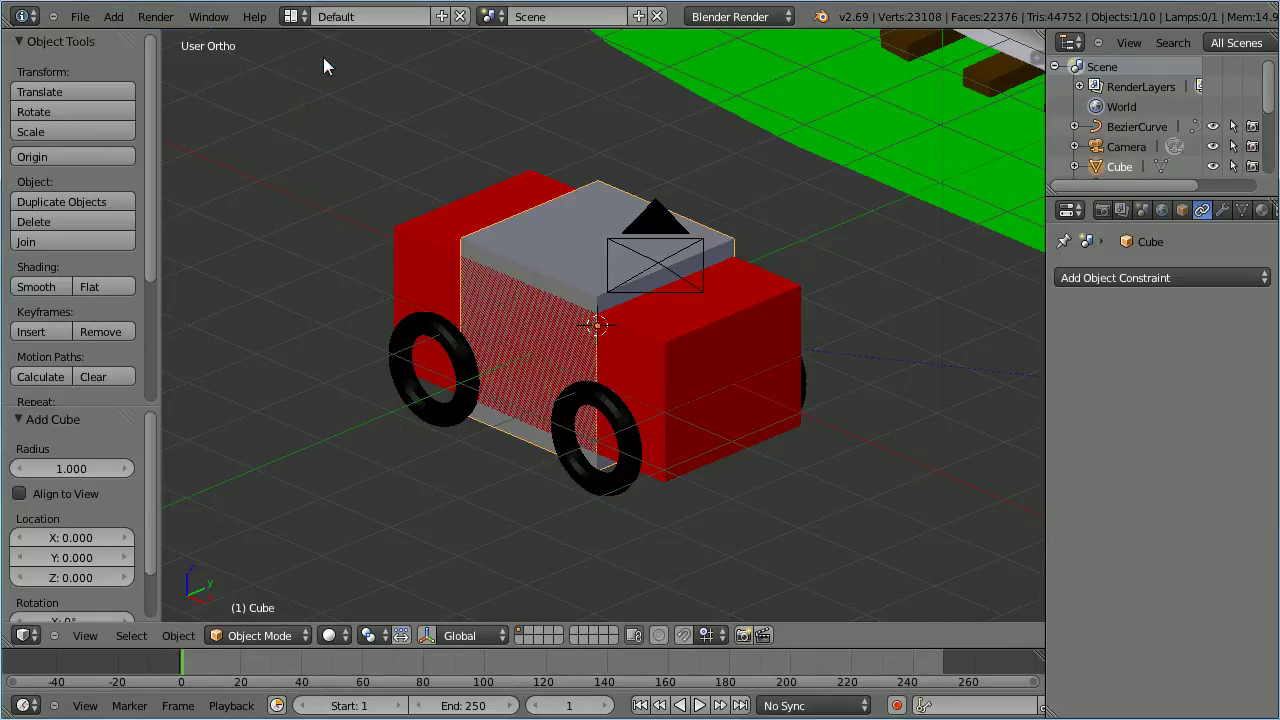
left_click(1183, 210)
left_click(1089, 357)
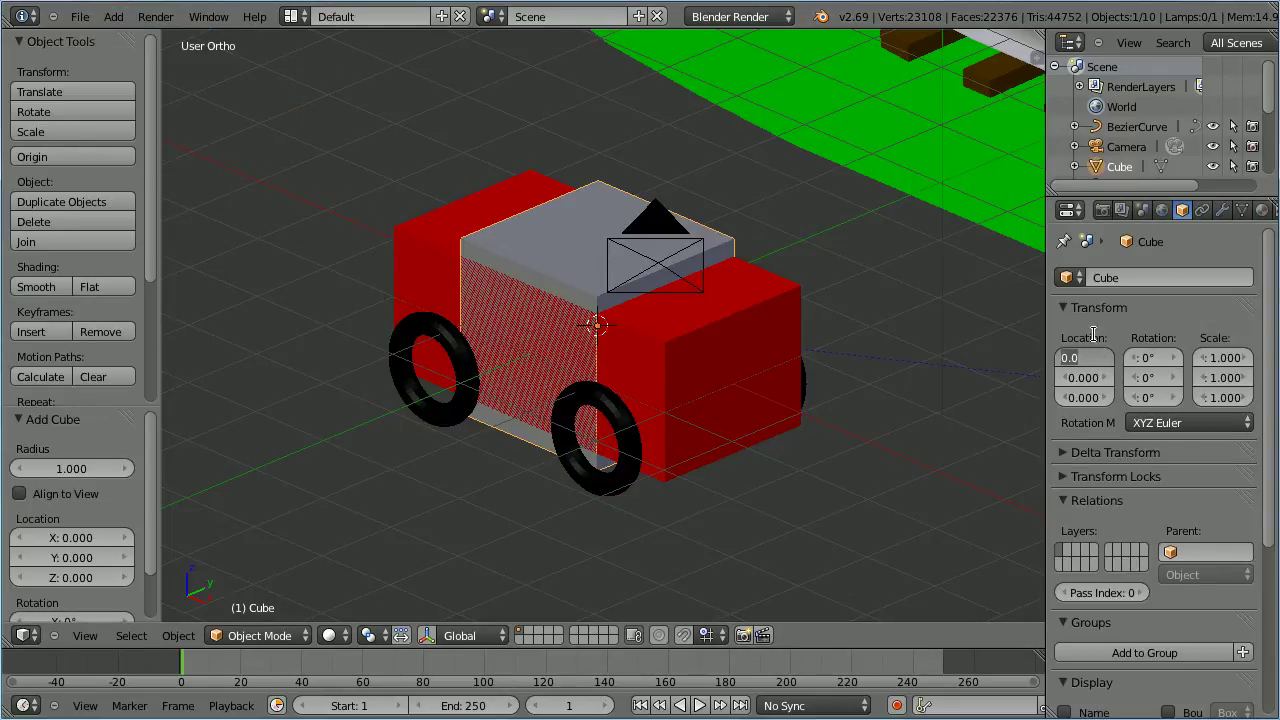
key("BackSpace")
key("Return")
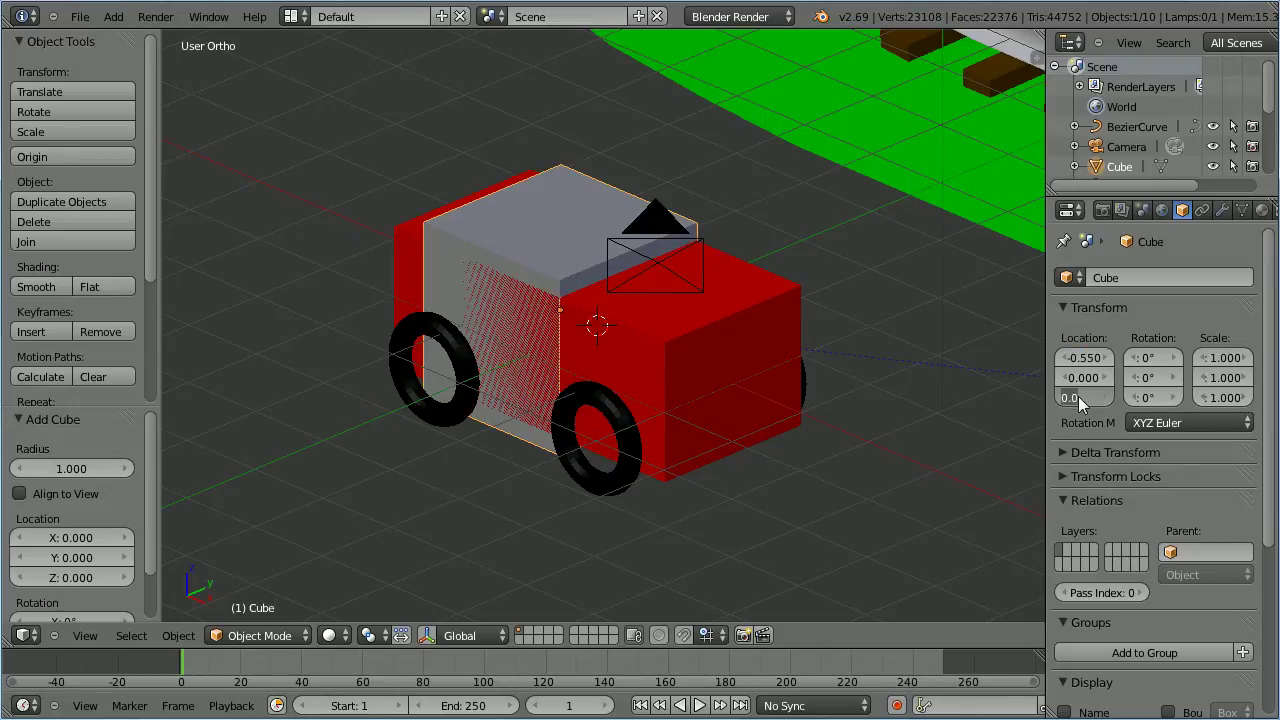
type("1.4")
key("Return")
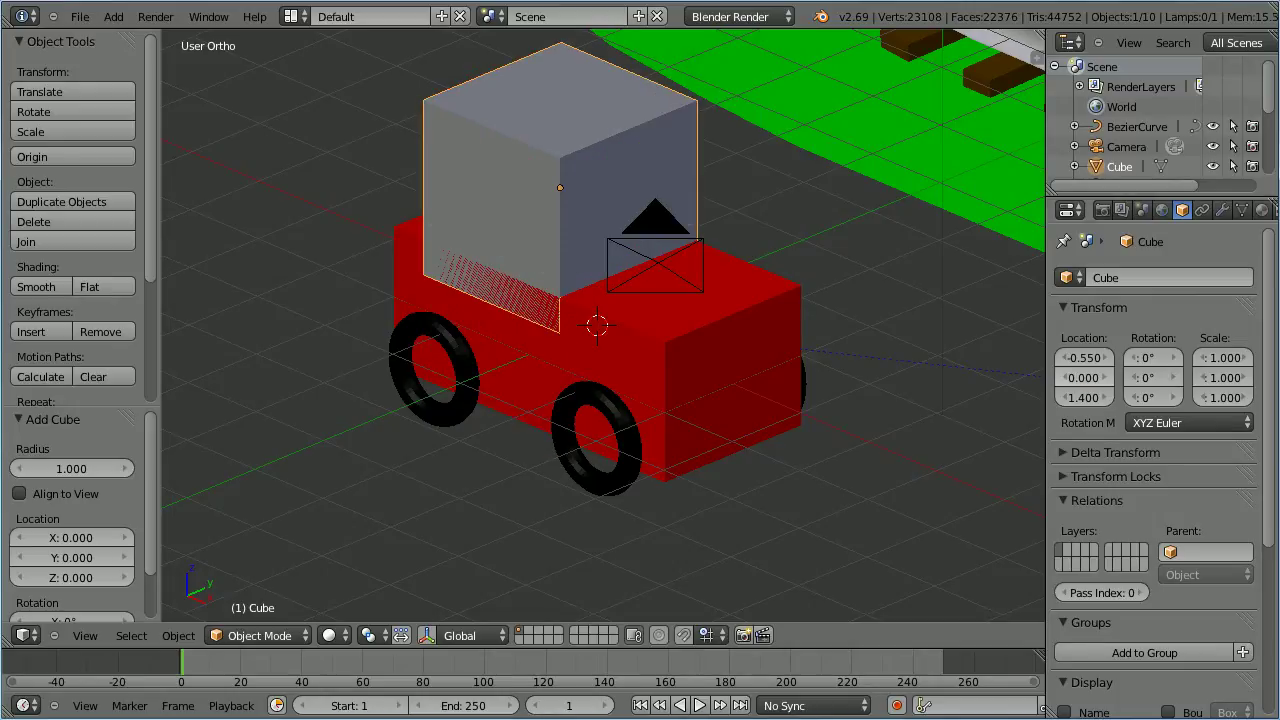
- Scale the cube to 0.25 on X and 0.6 on Z
left_click(1212, 358)
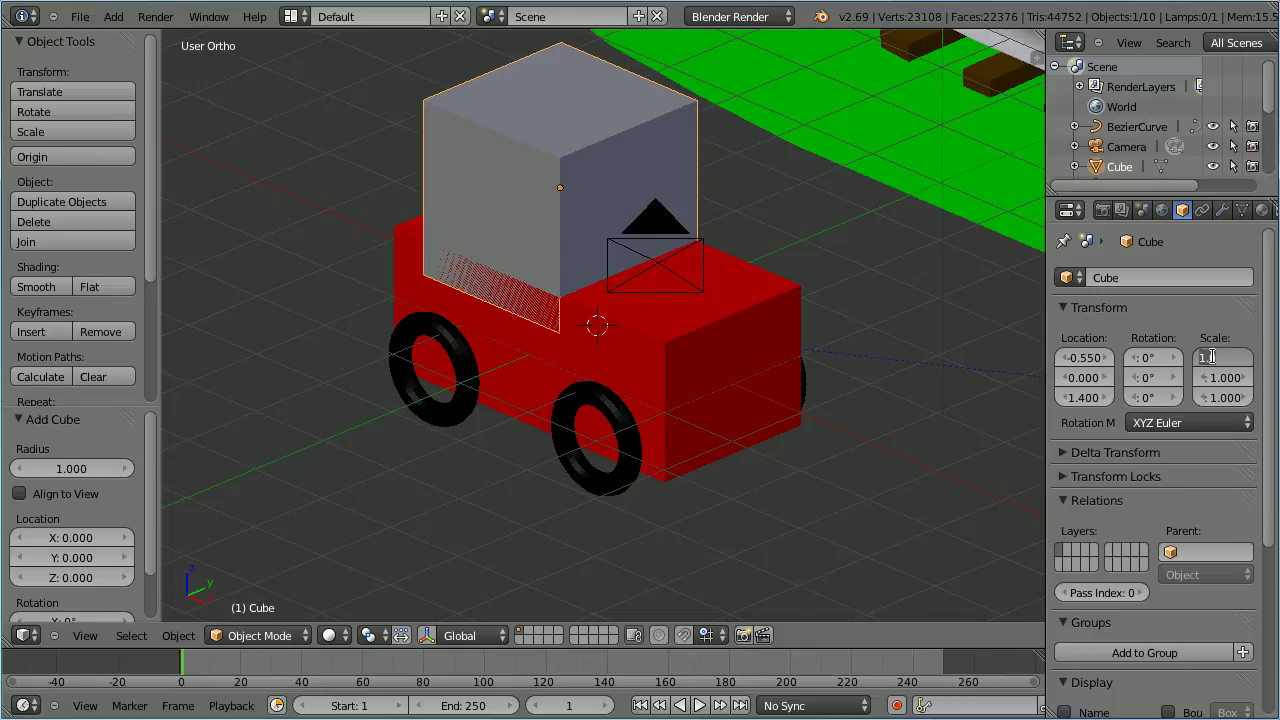
key("BackSpace")
type(".25")
key("Tab")
key("Tab")
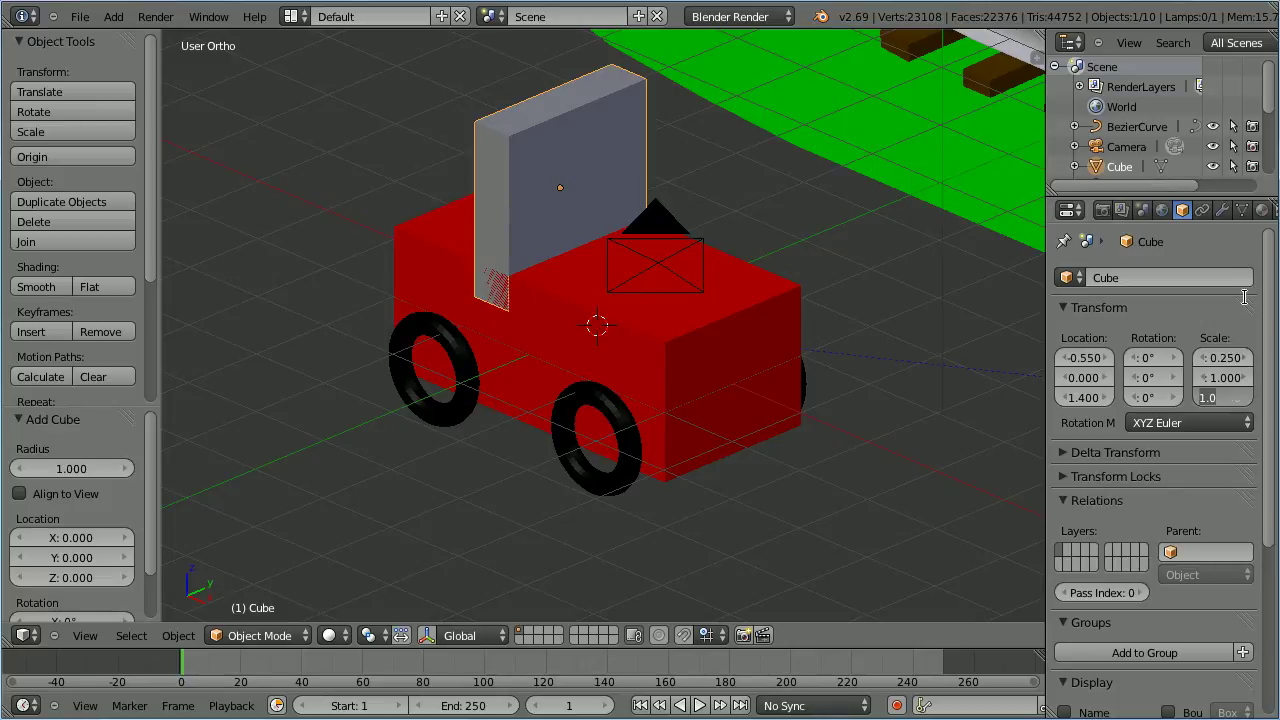
key("BackSpace")
type(".6")
key("Return")
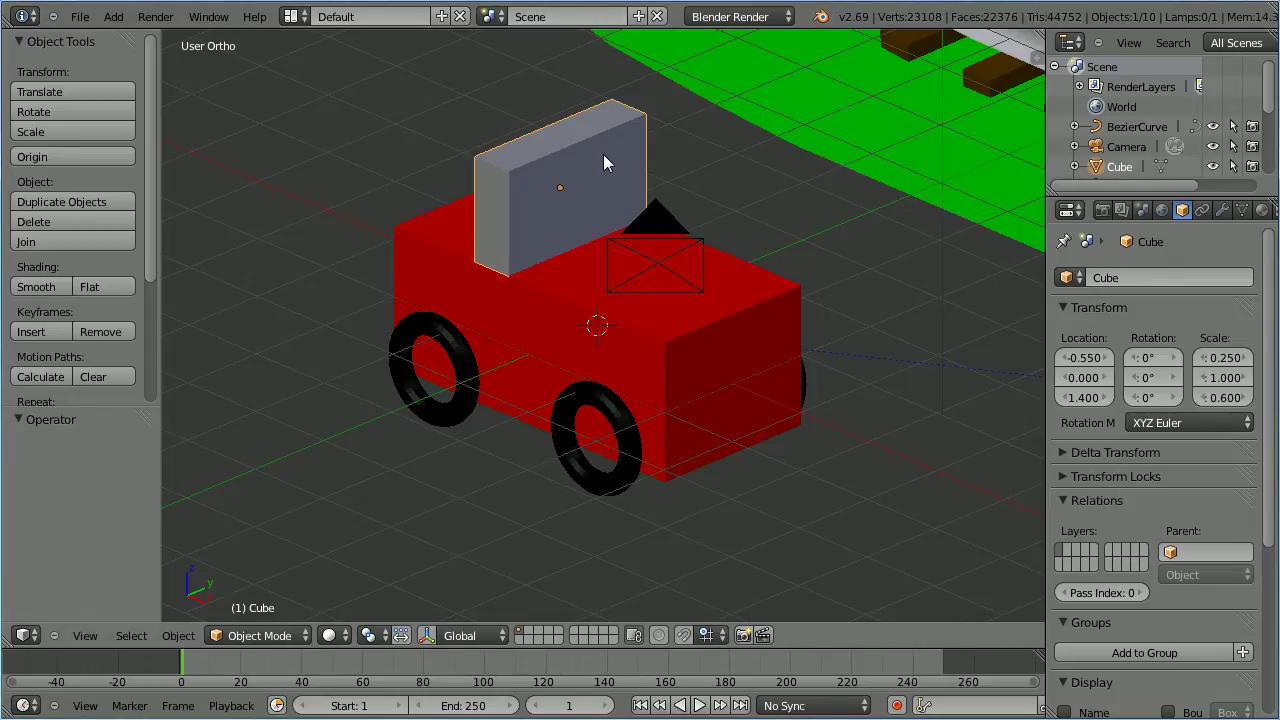
key("shift+d")
- Rotate the duplicated slab 90° about the Y axis in place
key("Escape")
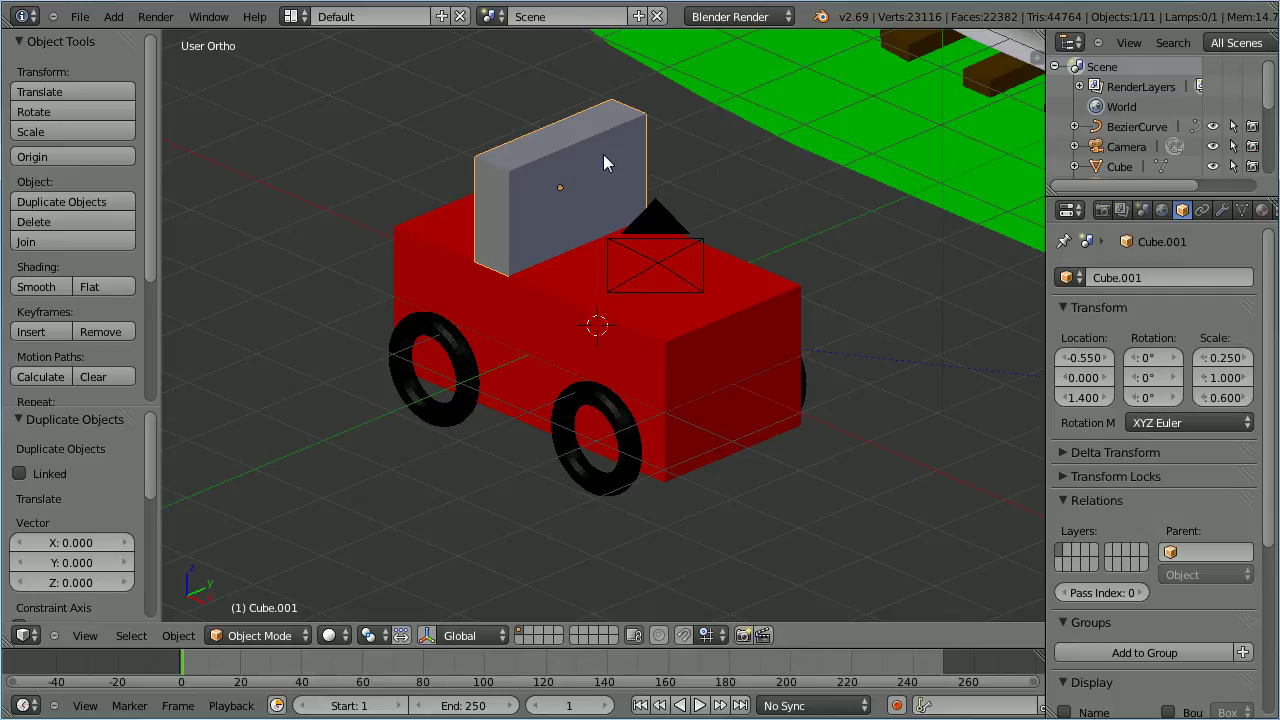
key("r")
key("y")
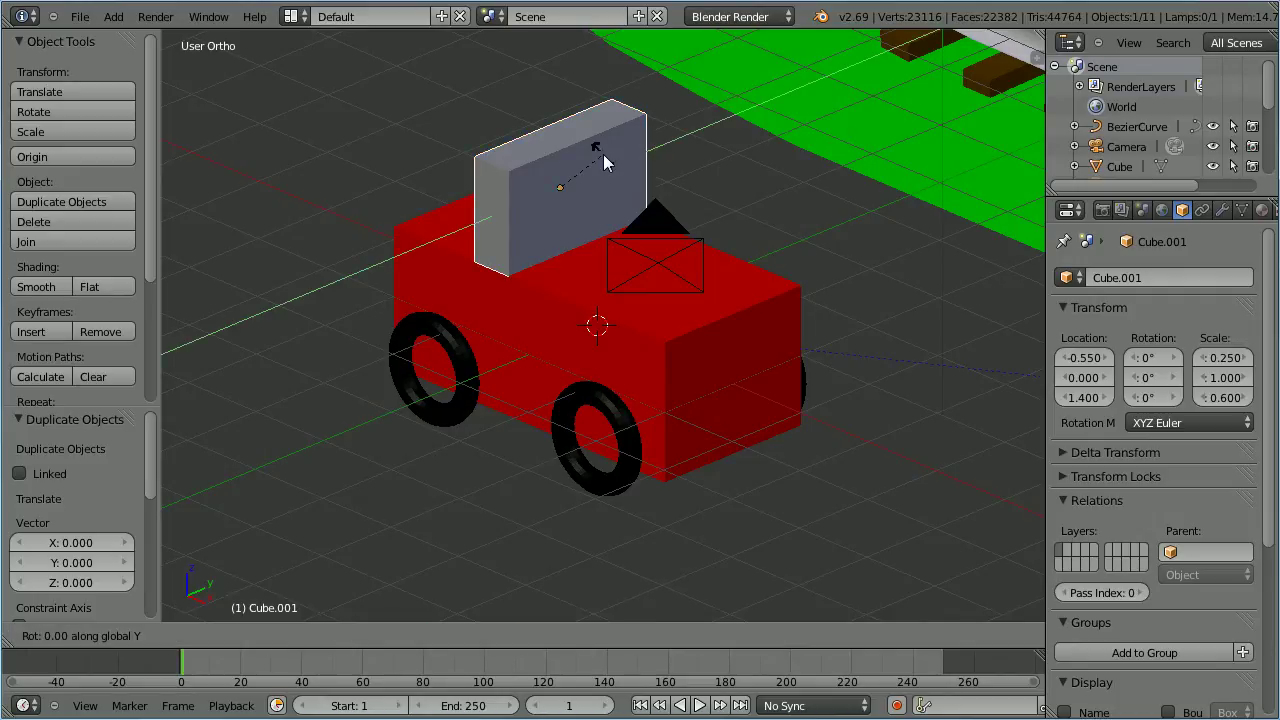
type("90")
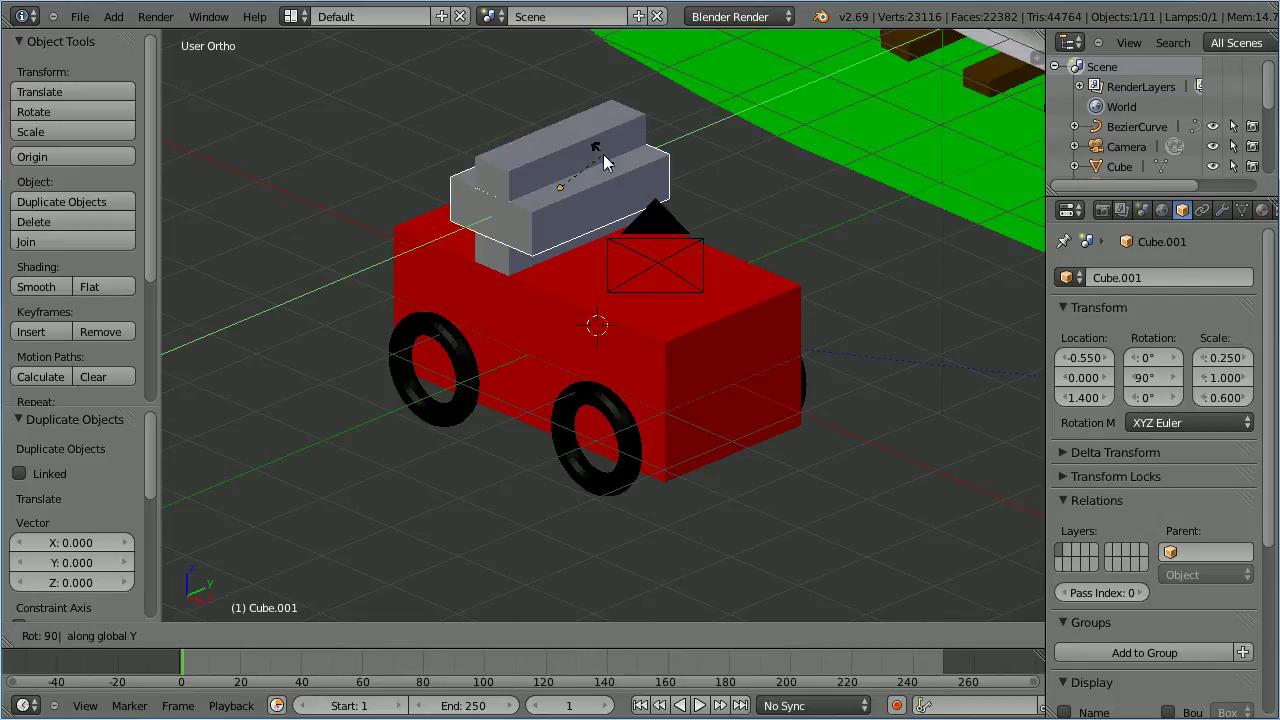
key("Return")
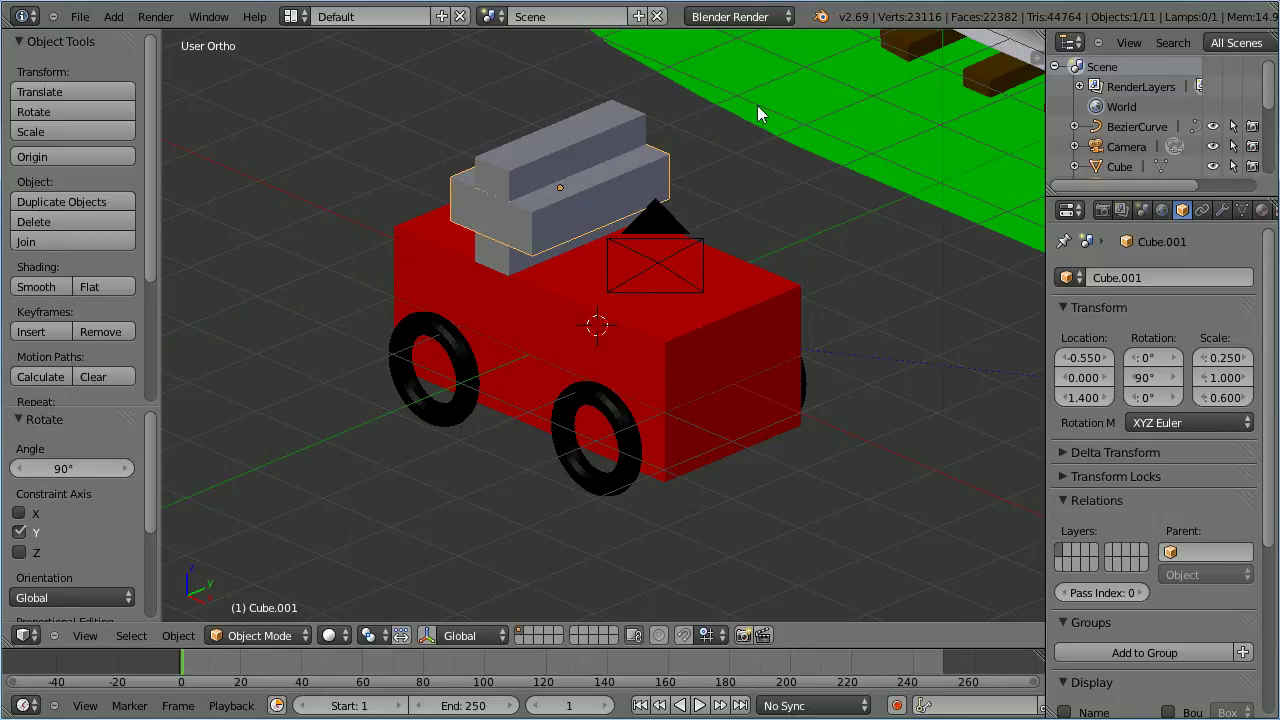
- Move the rotated copy to X -1.4, Z 1.75
left_click(1087, 358)
type("-1.4")
key("Return")
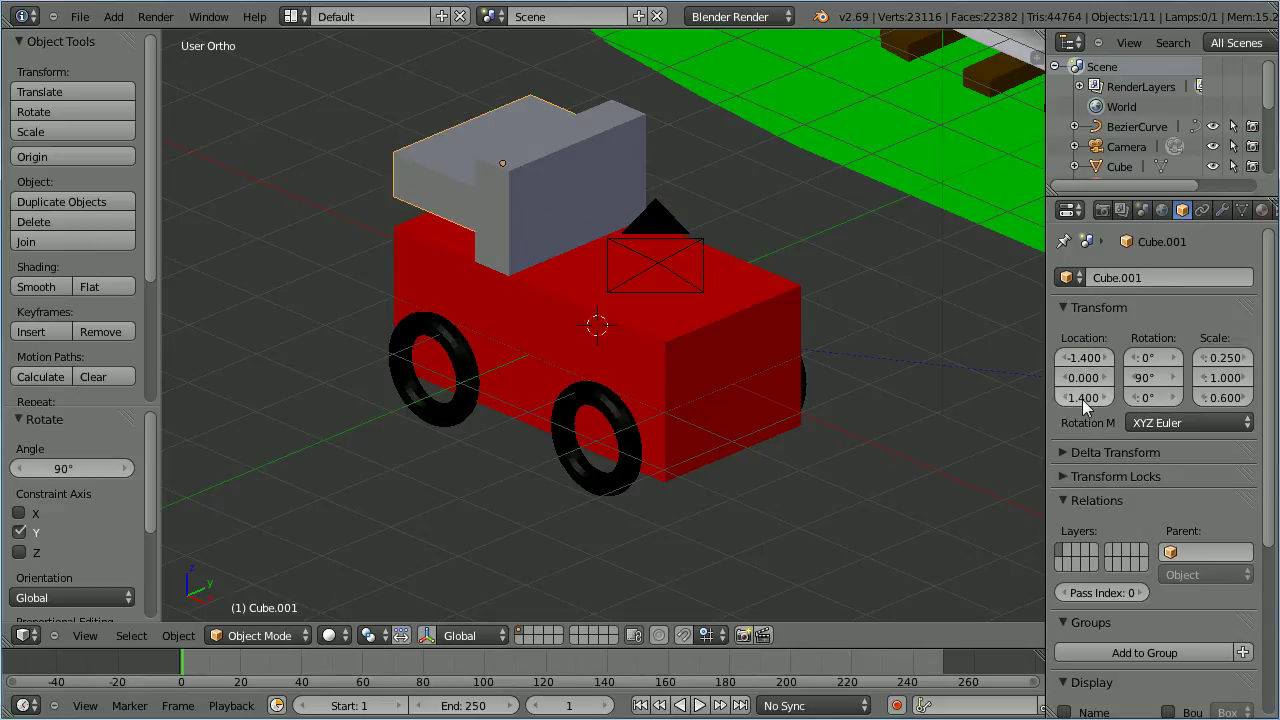
left_click(1082, 399)
type("1.75")
key("Return")
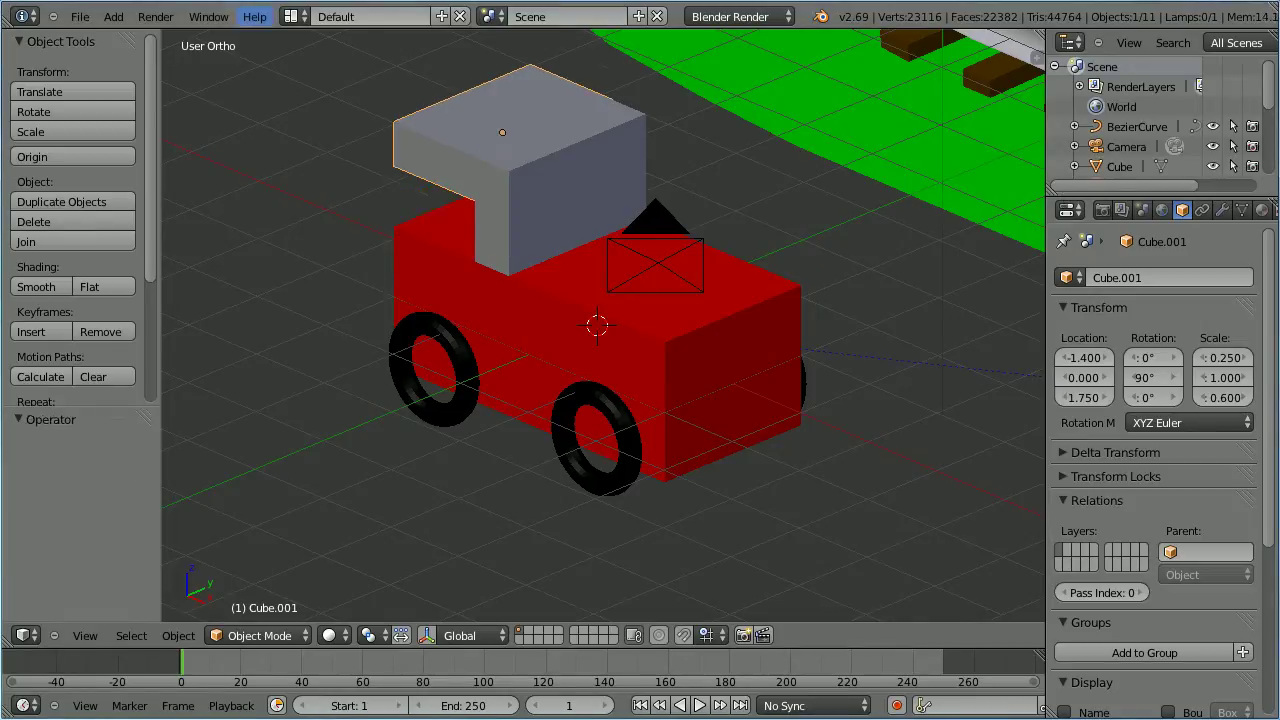
- Move the camera away from the engine
right_click(651, 216)
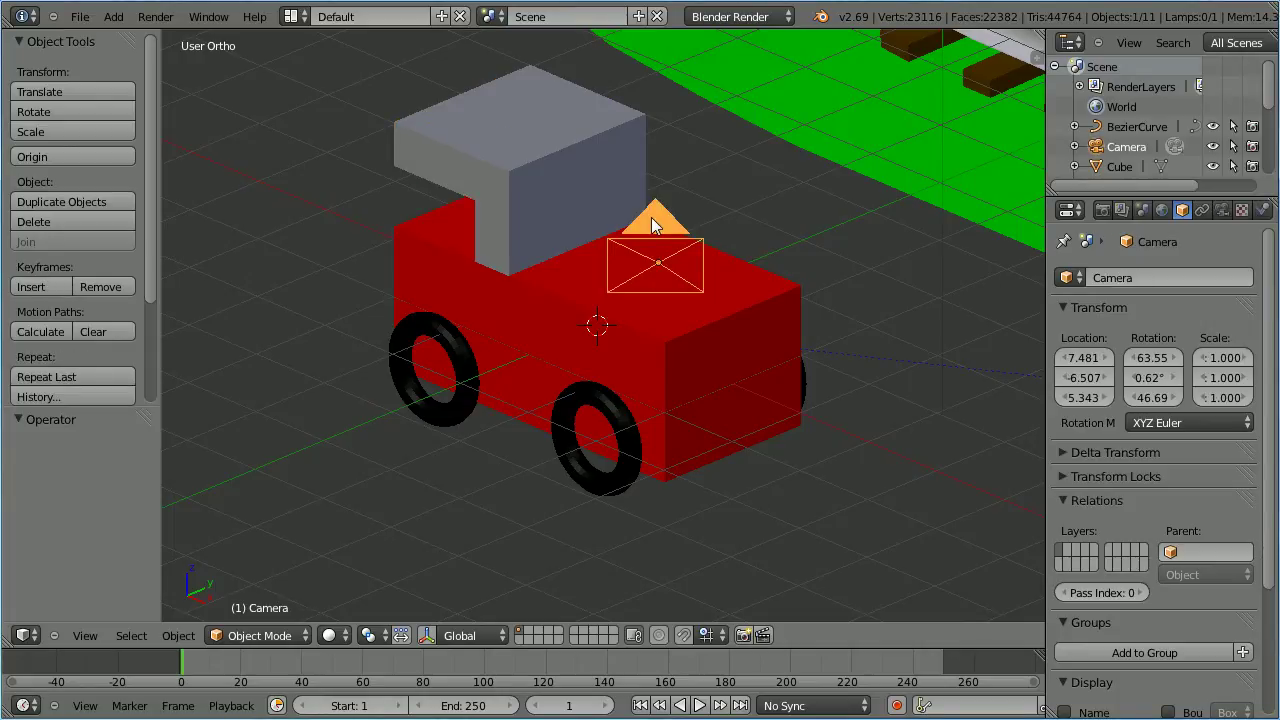
key("g")
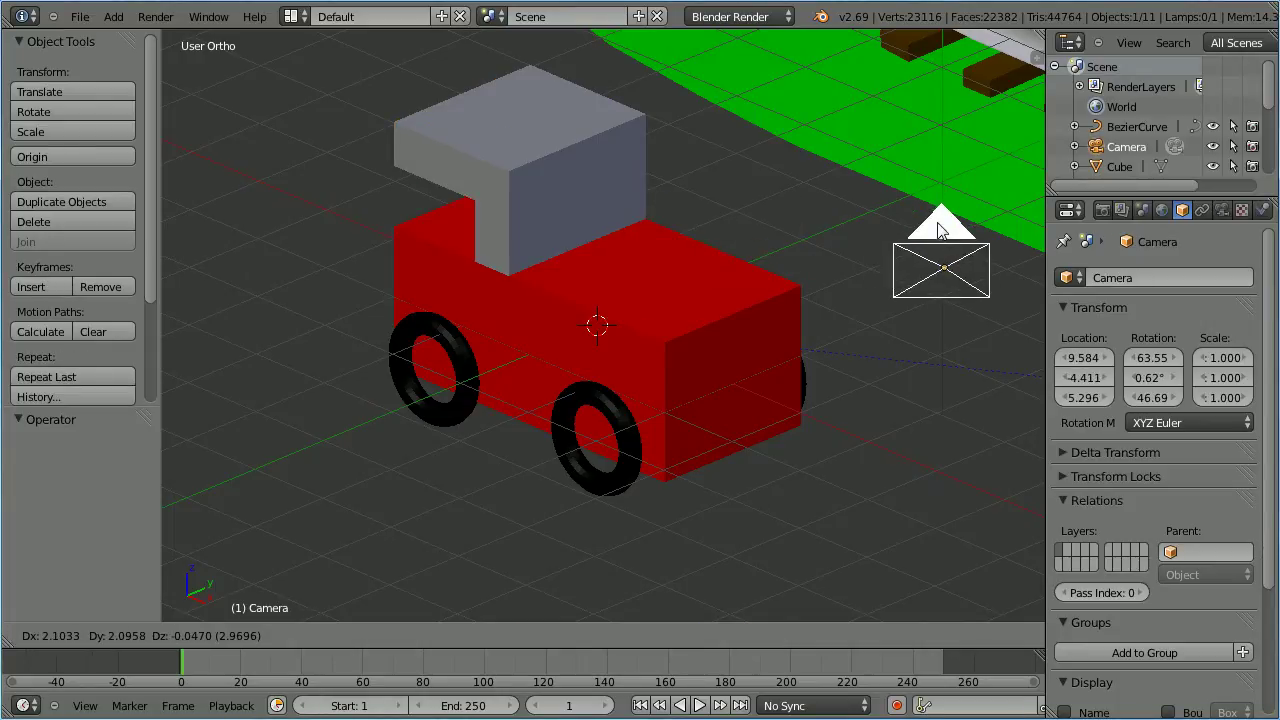
left_click(938, 230)
- Add a cylinder and place it at X 1.1, Z 1.3
left_click(113, 16)
mouse_move(127, 45)
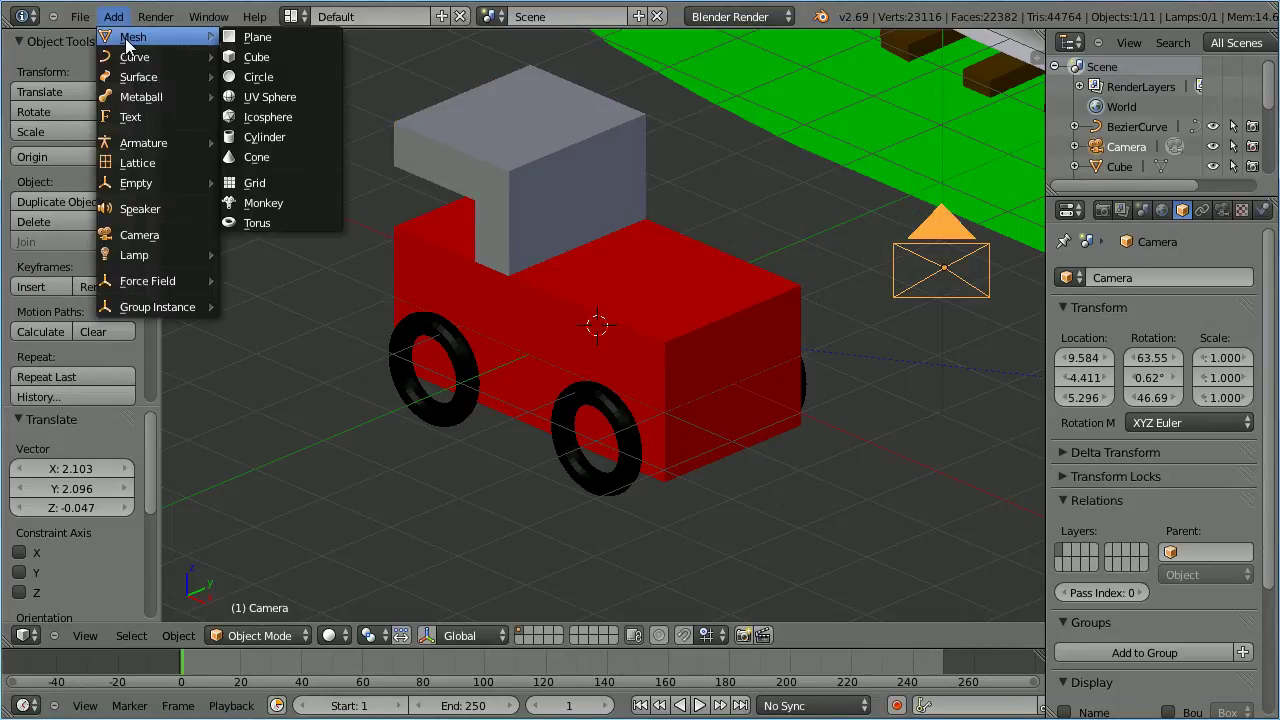
left_click(316, 136)
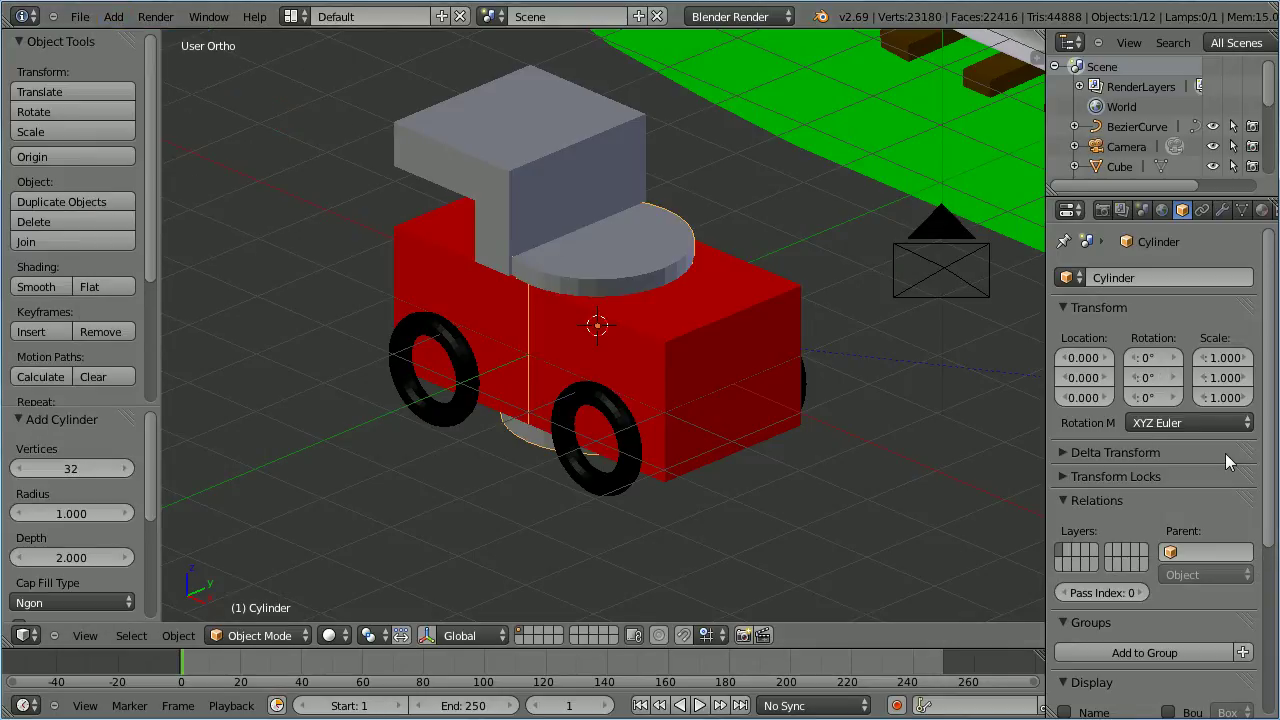
left_click(1093, 361)
type("1")
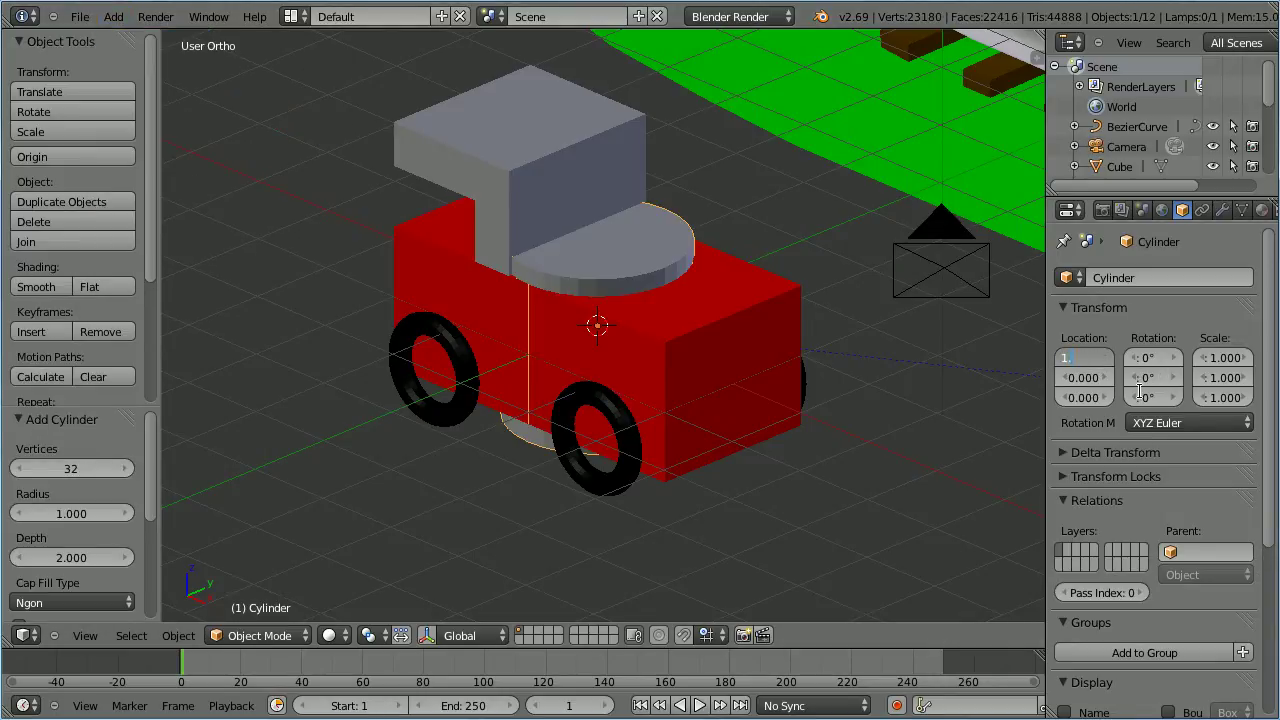
type(".1")
key("Return")
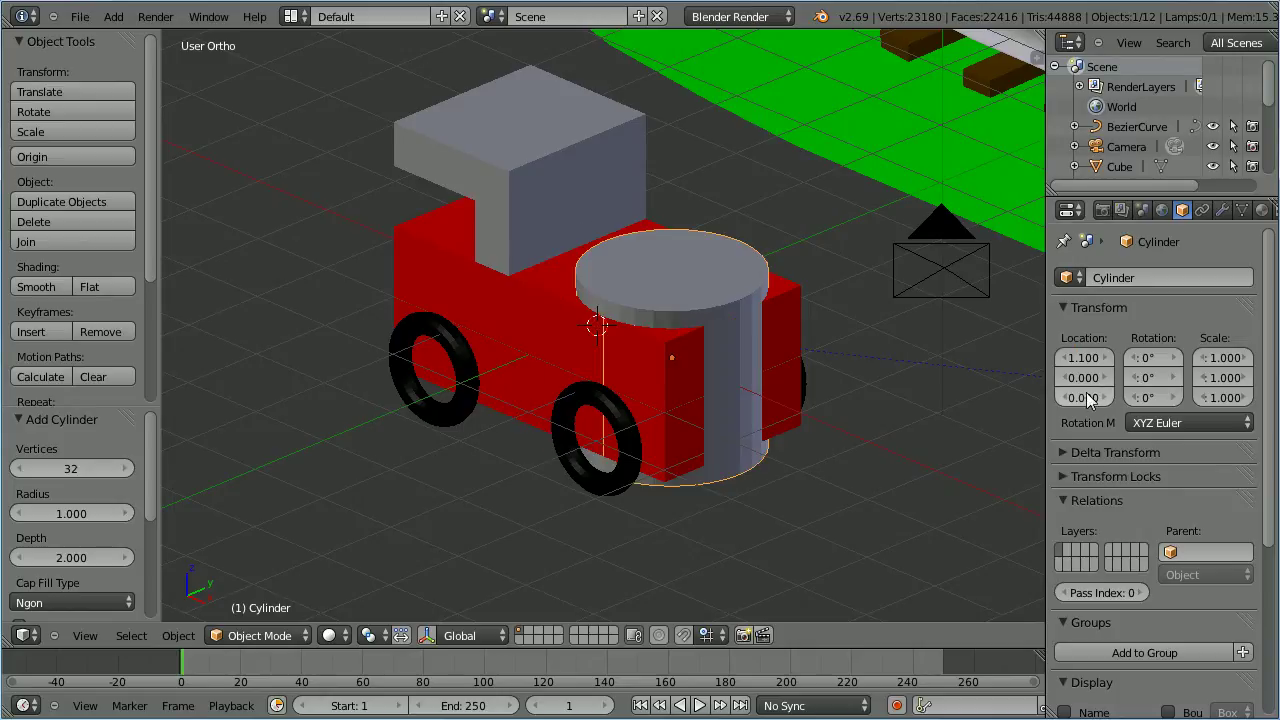
left_click(1085, 397)
type("1")
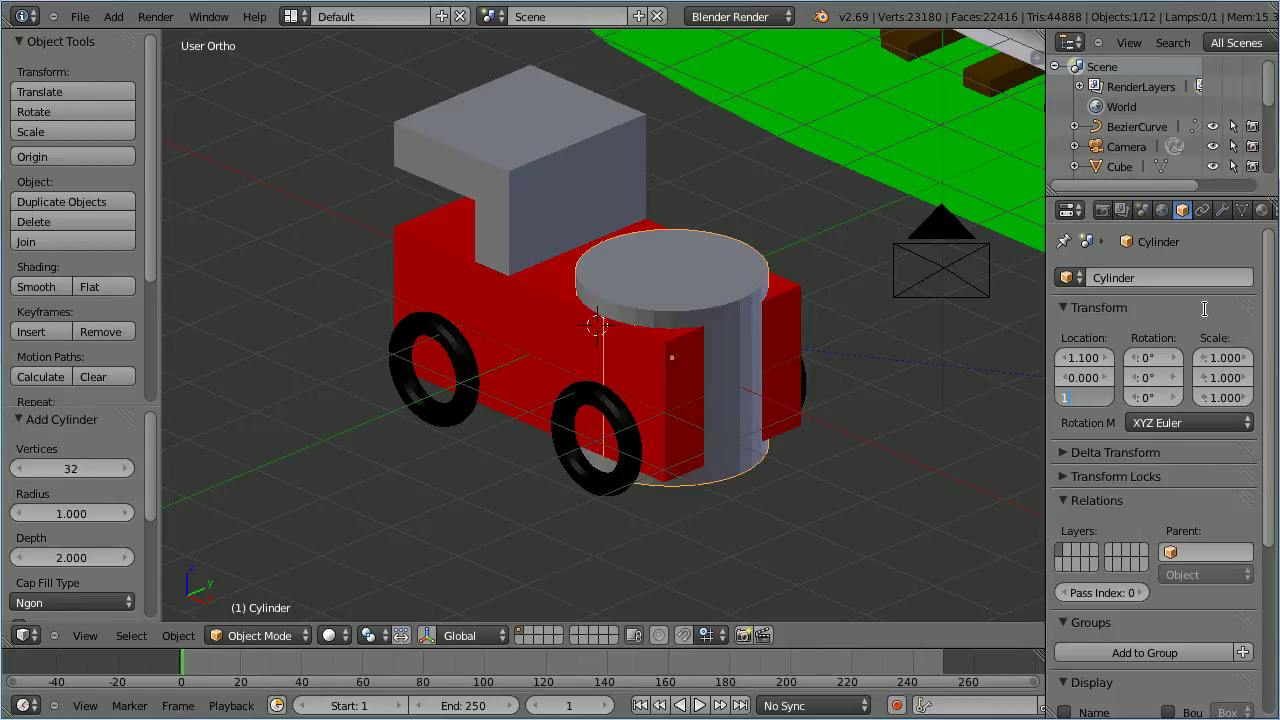
type(".3")
key("Return")
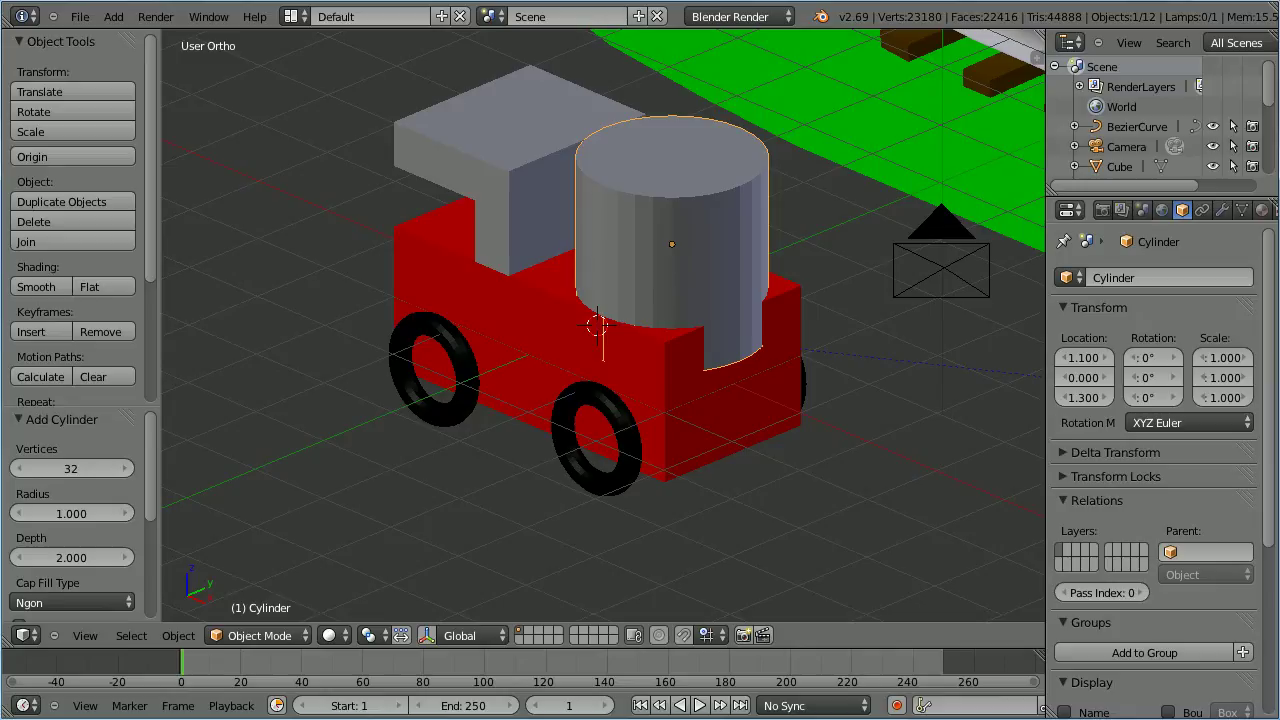
- Scale the cylinder to 0.25 uniformly, then set its Z scale to 0.5
type("s")
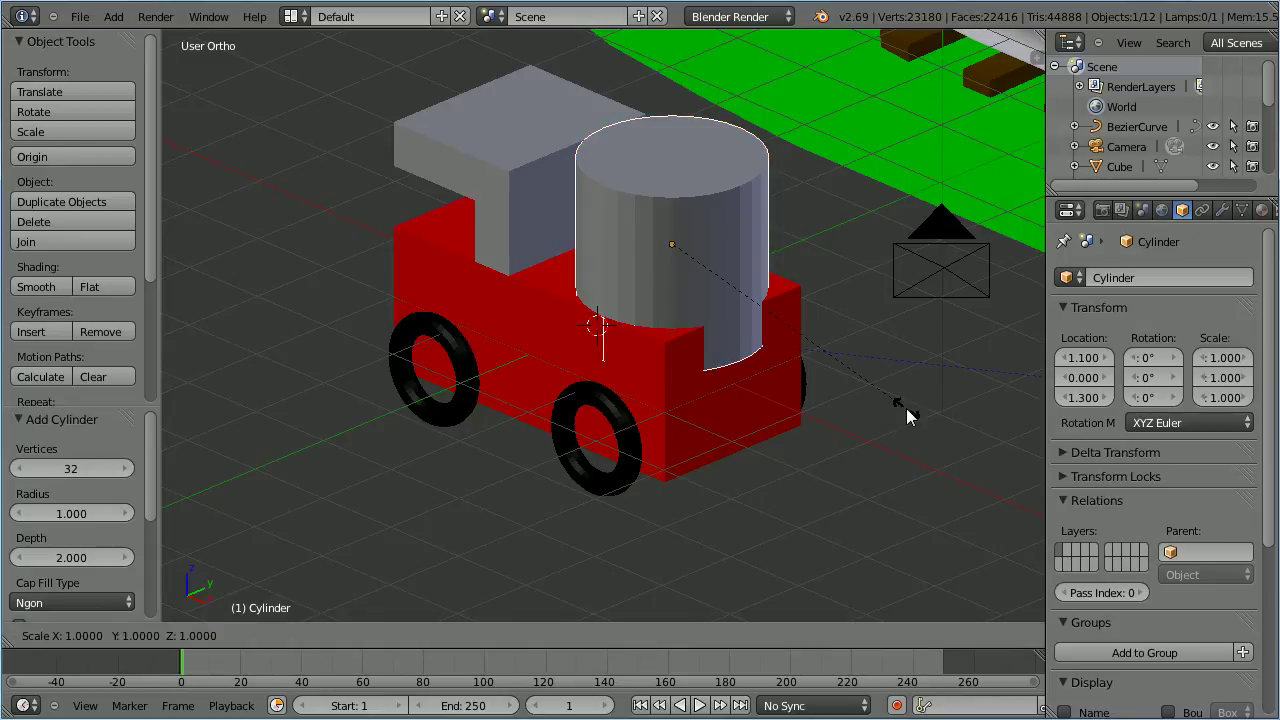
type("0")
type(".25")
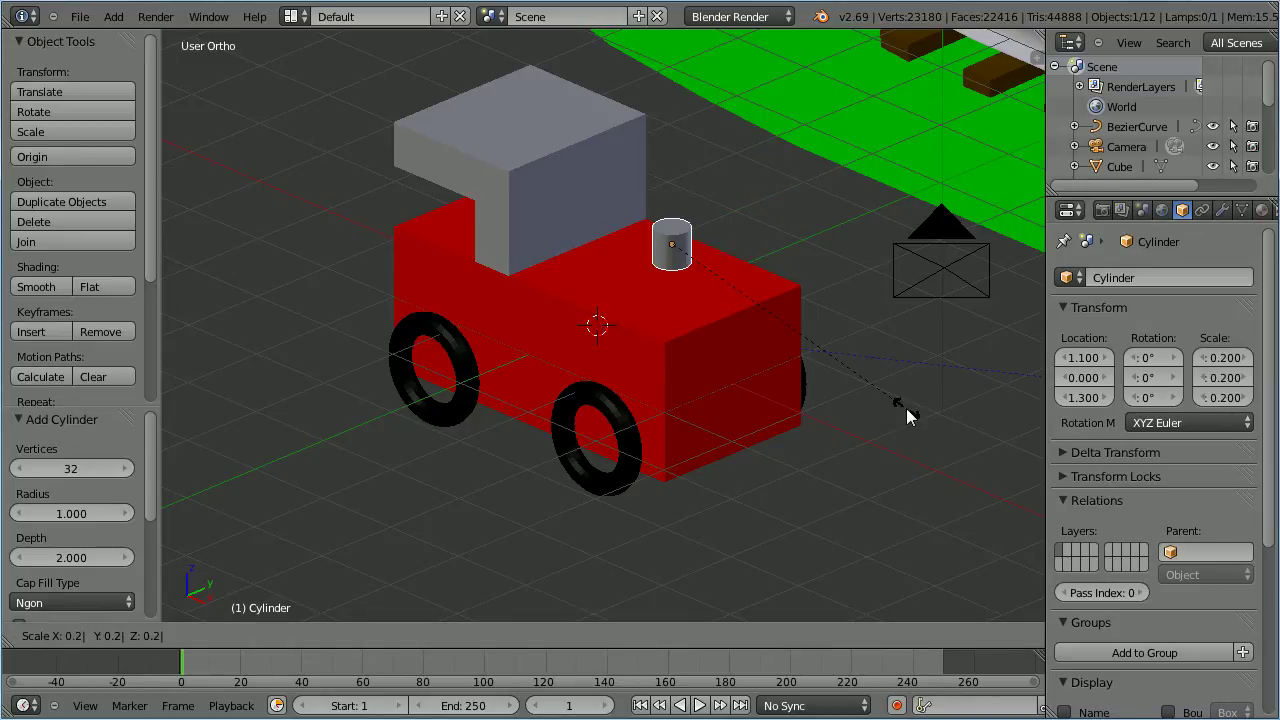
key("Return")
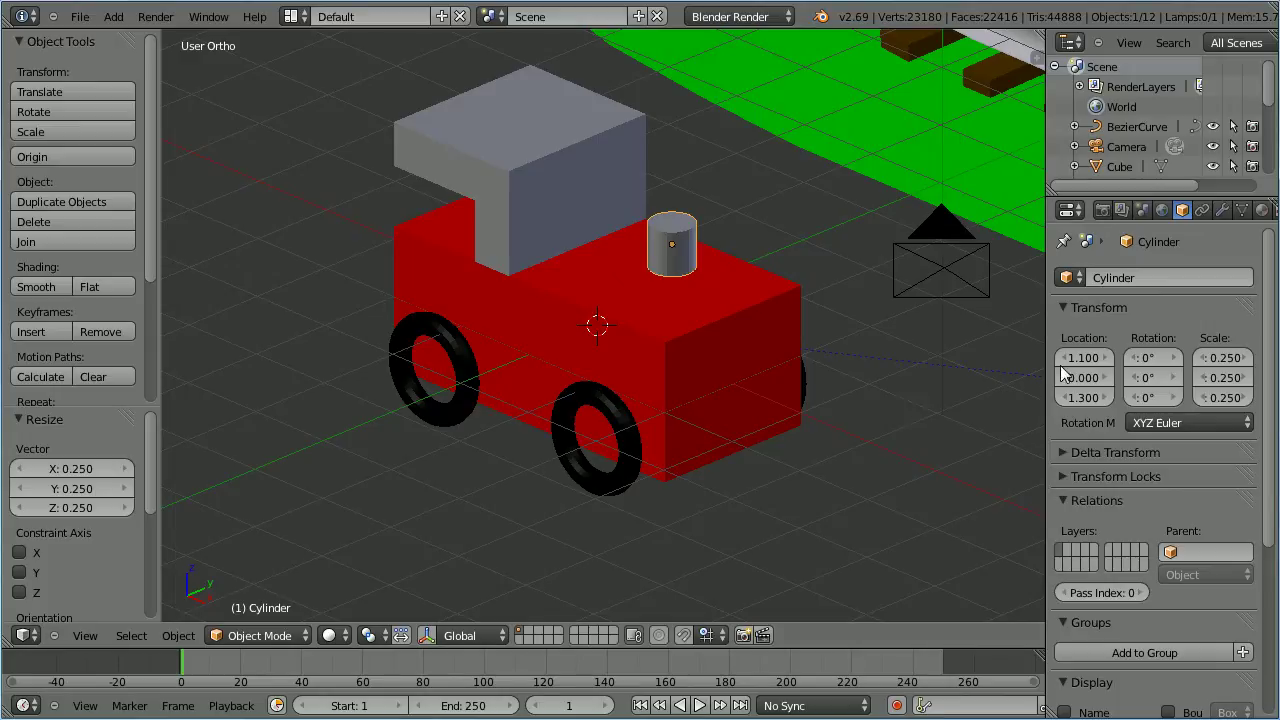
left_click(1229, 399)
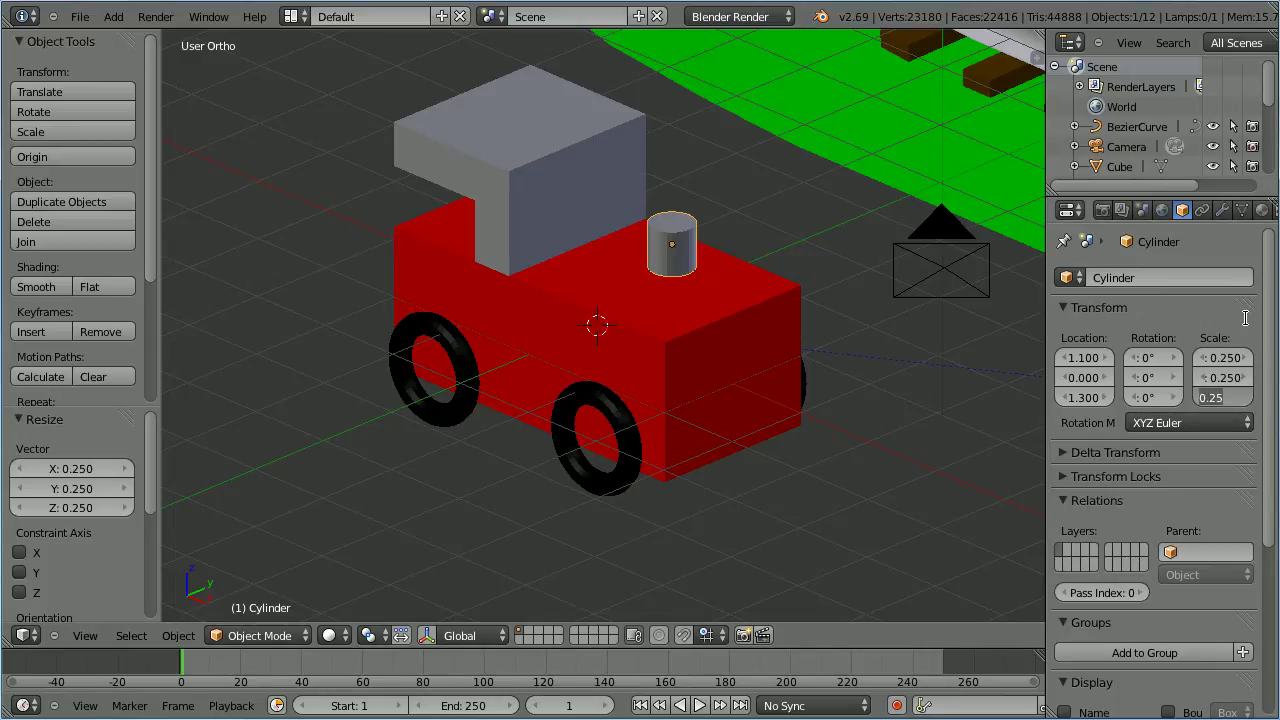
key("BackSpace")
type(".5")
key("Return")
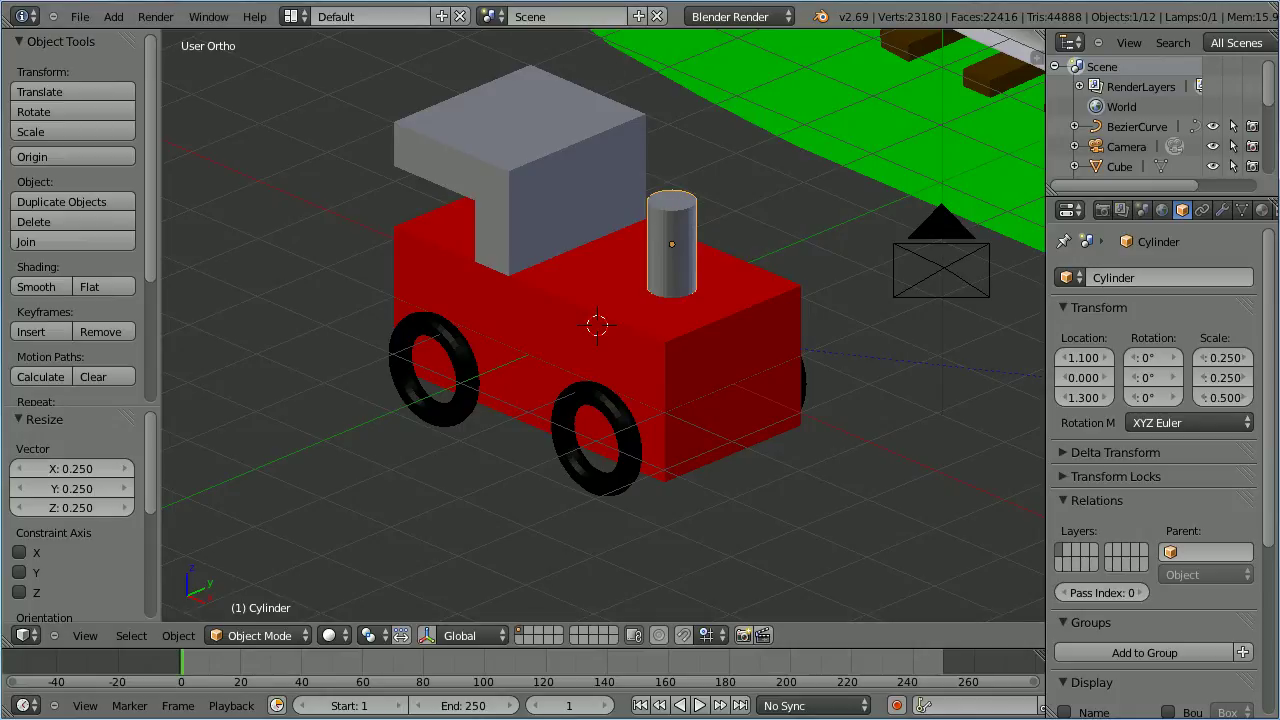
left_click(113, 17)
- Add another cylinder and place it at X 1.1, Z 1.8
mouse_move(130, 40)
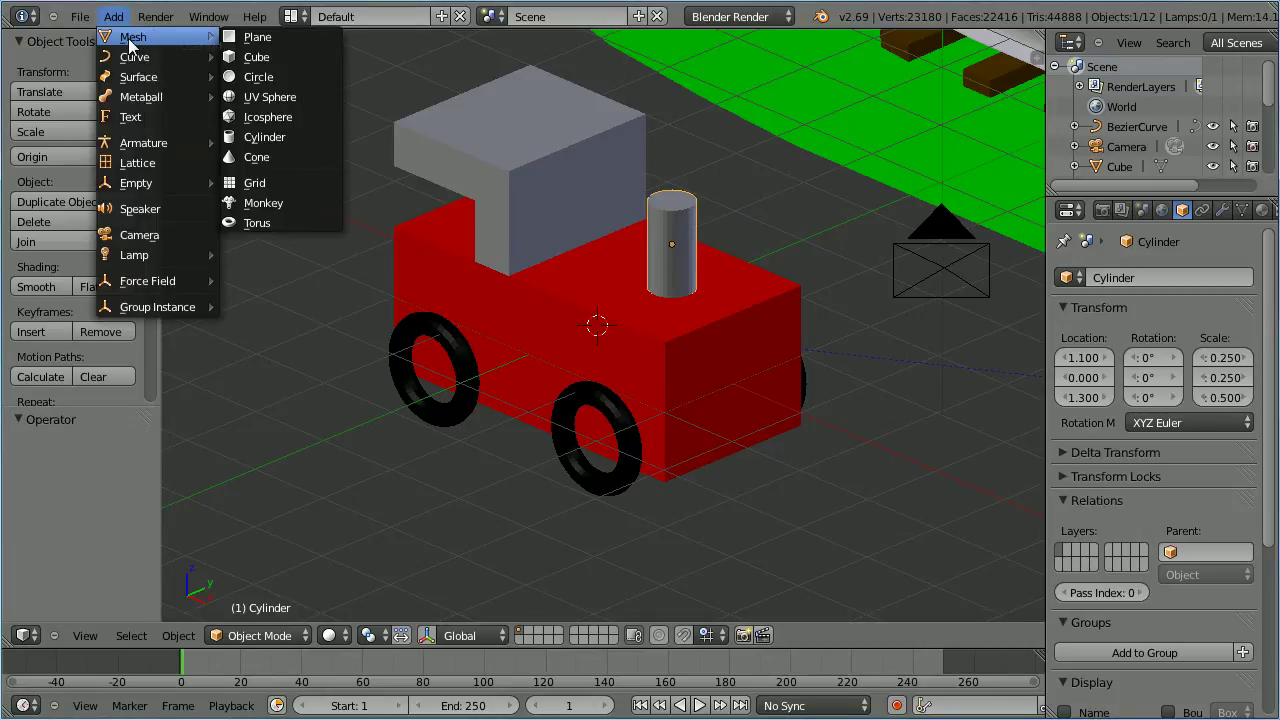
left_click(312, 137)
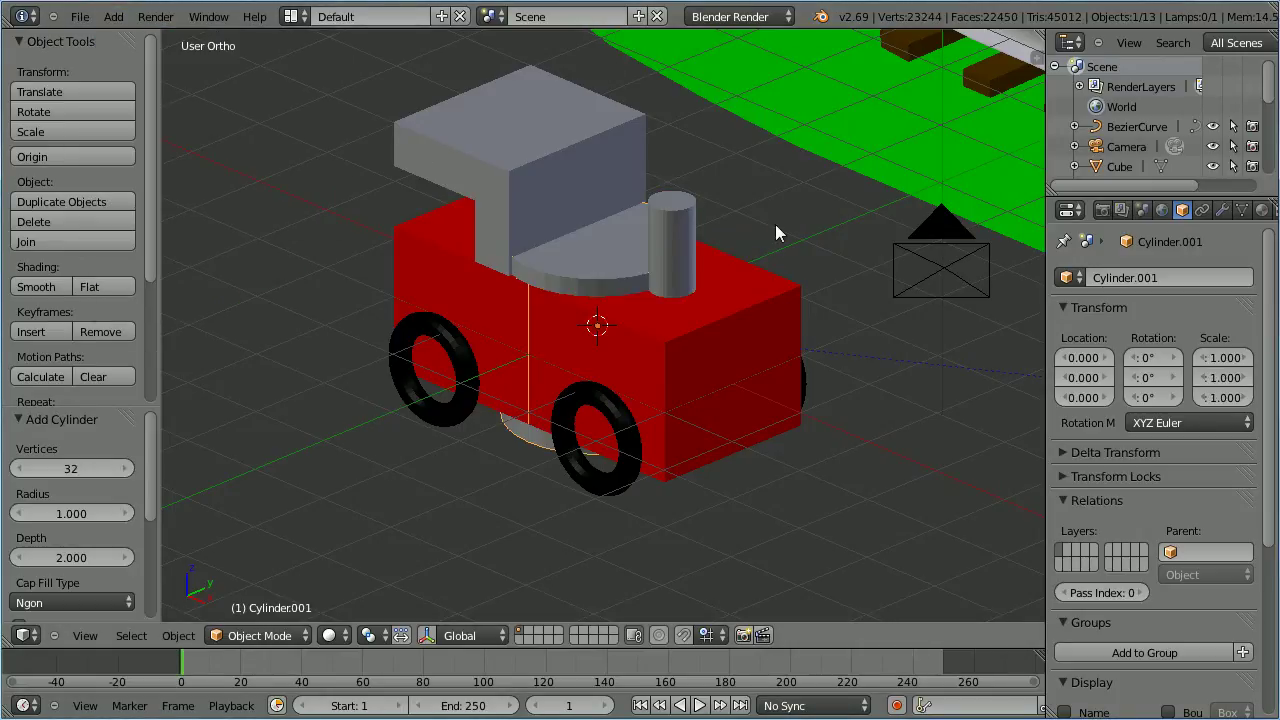
left_click(1083, 357)
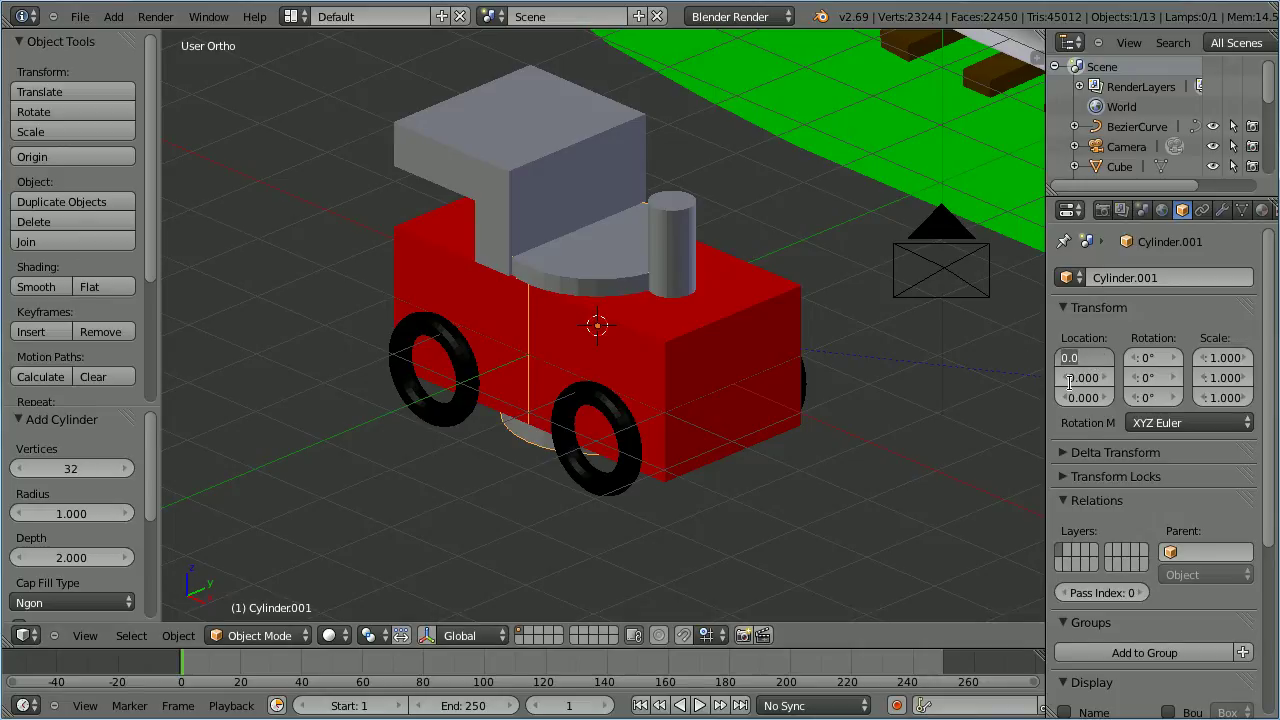
type("1.1")
key("Return")
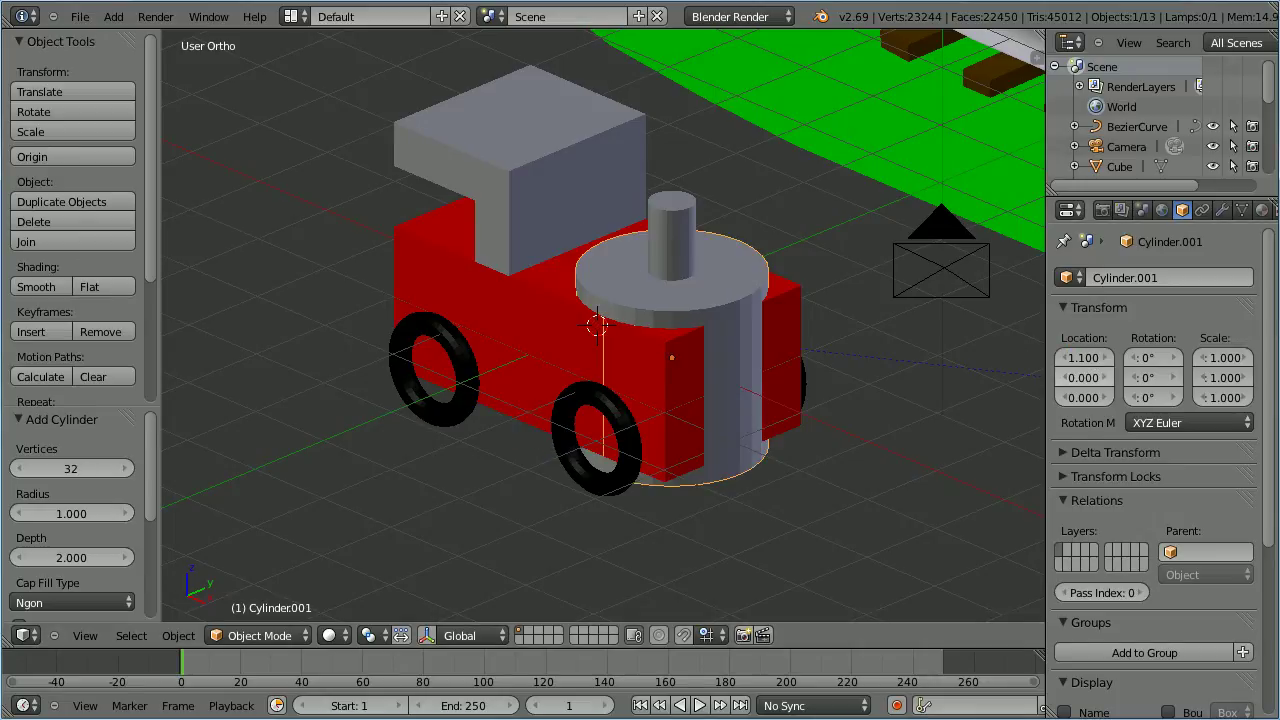
left_click(1078, 397)
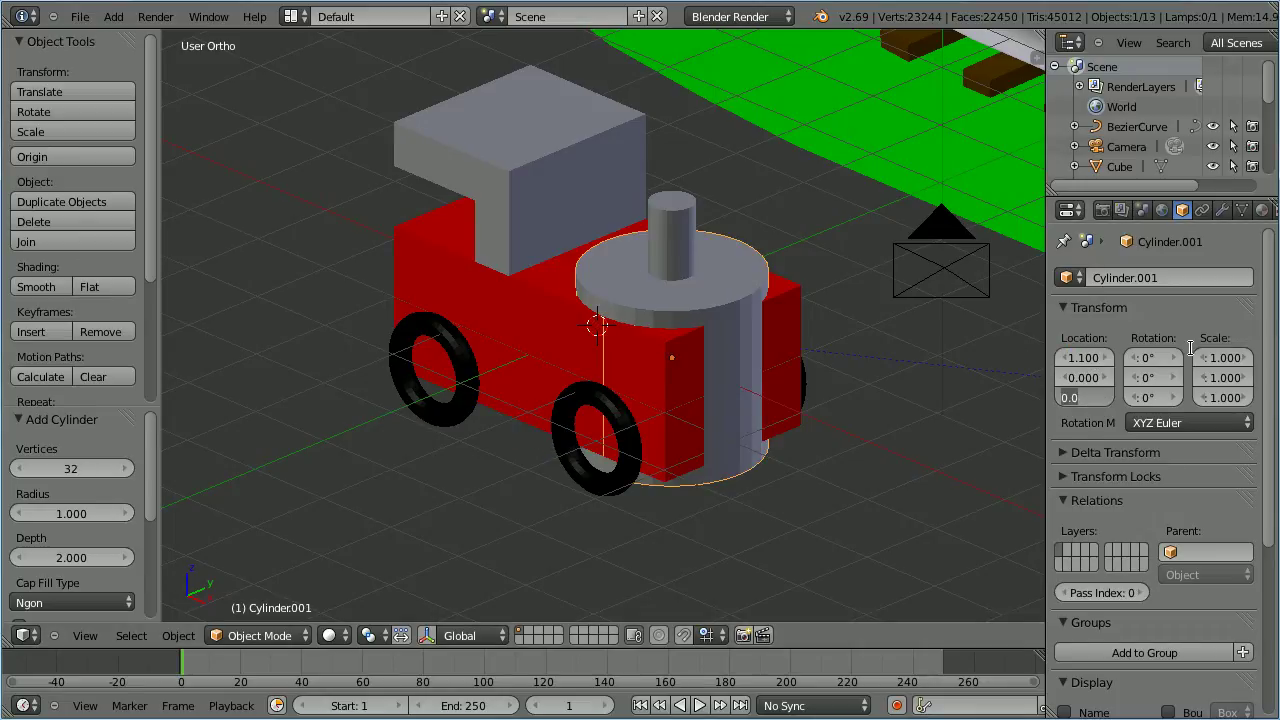
type("1.8")
key("Return")
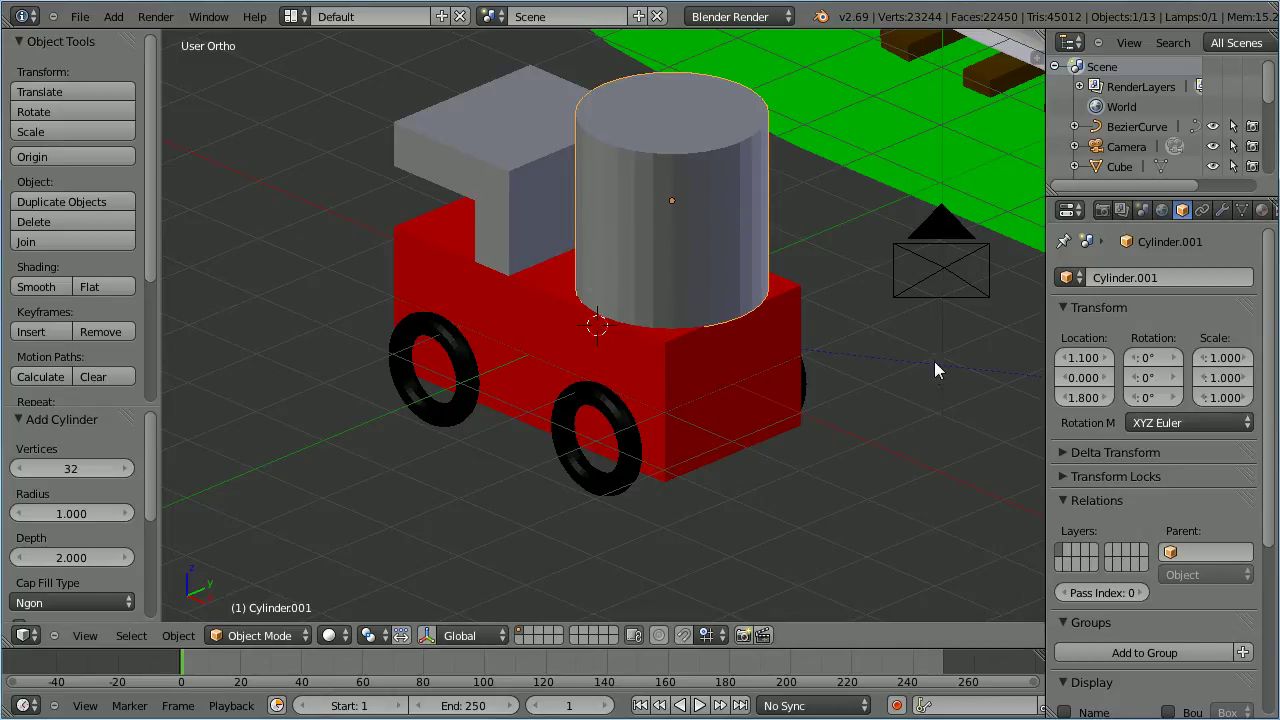
- Scale the new cylinder to 0.4 uniformly, then flatten its Z scale to 0.2
type("s.4")
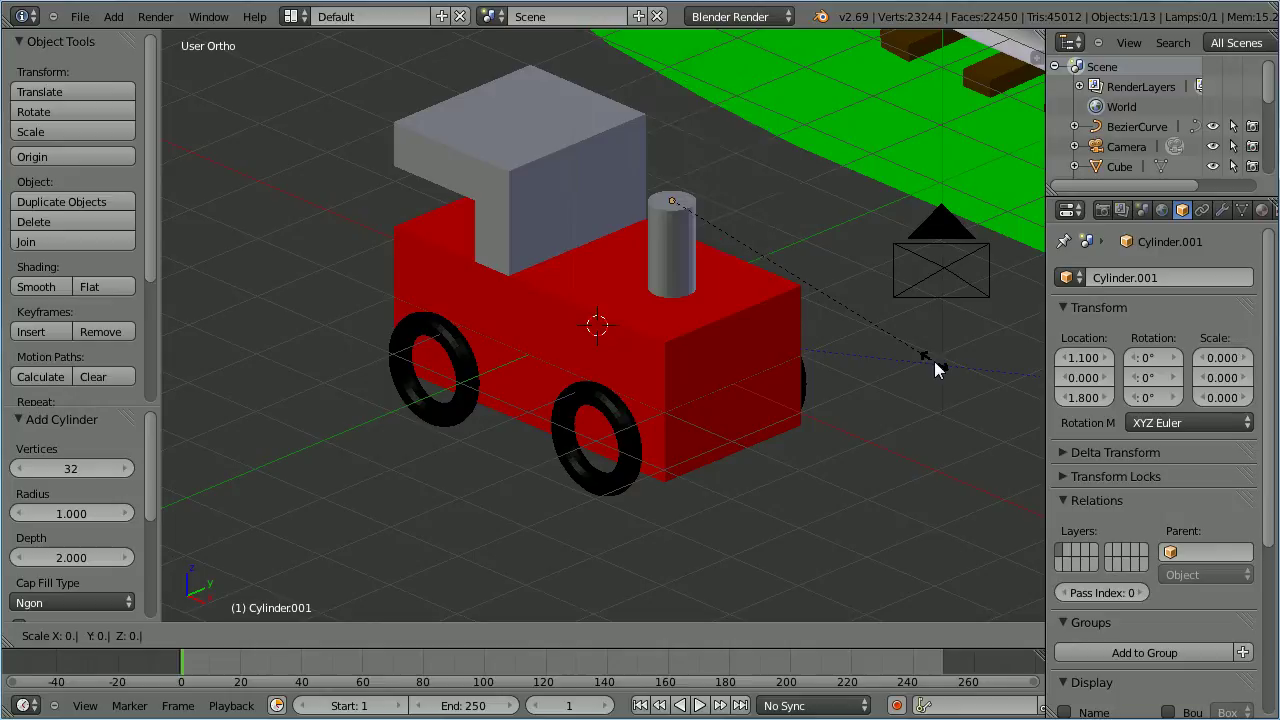
key("Return")
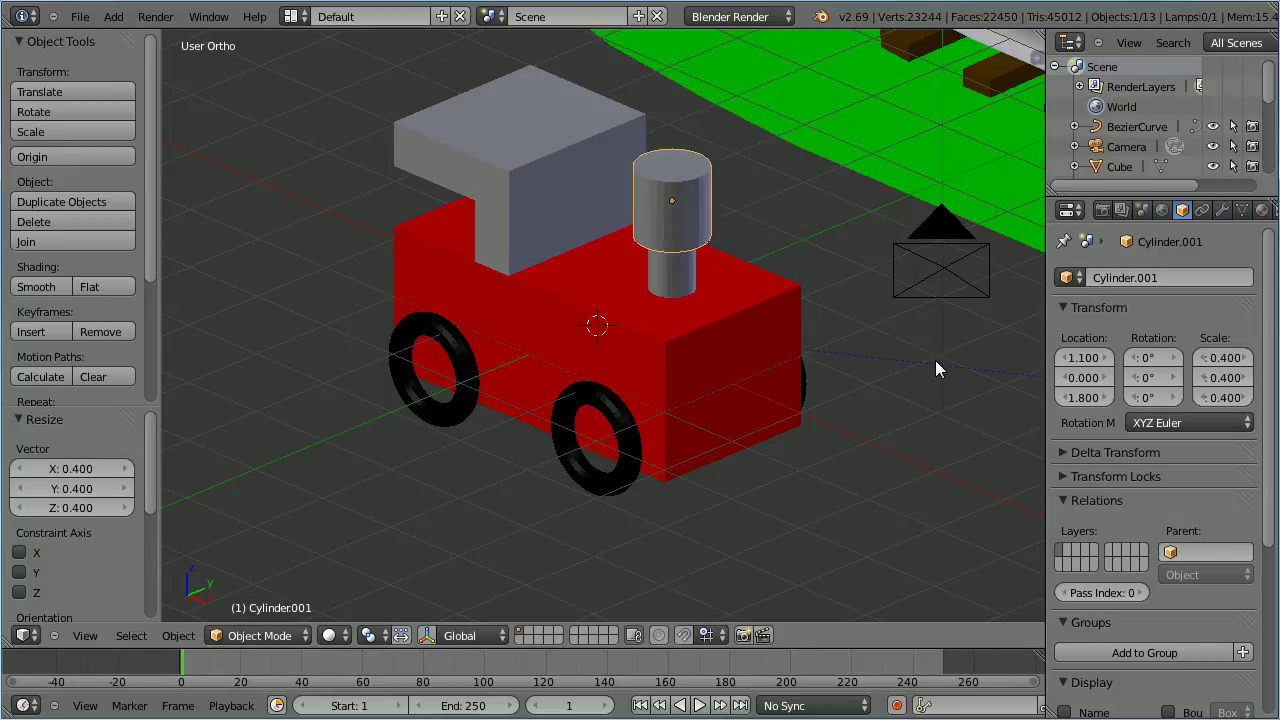
left_click(1226, 397)
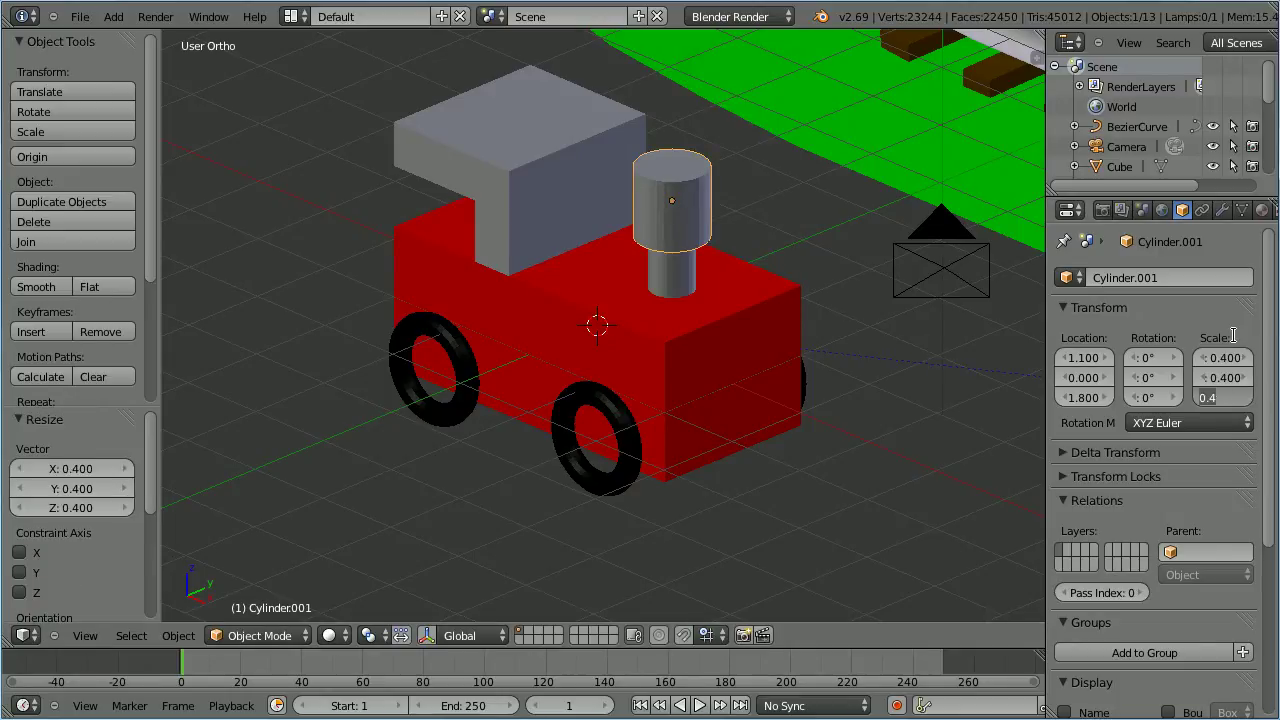
key("BackSpace")
type(".2")
key("Return")
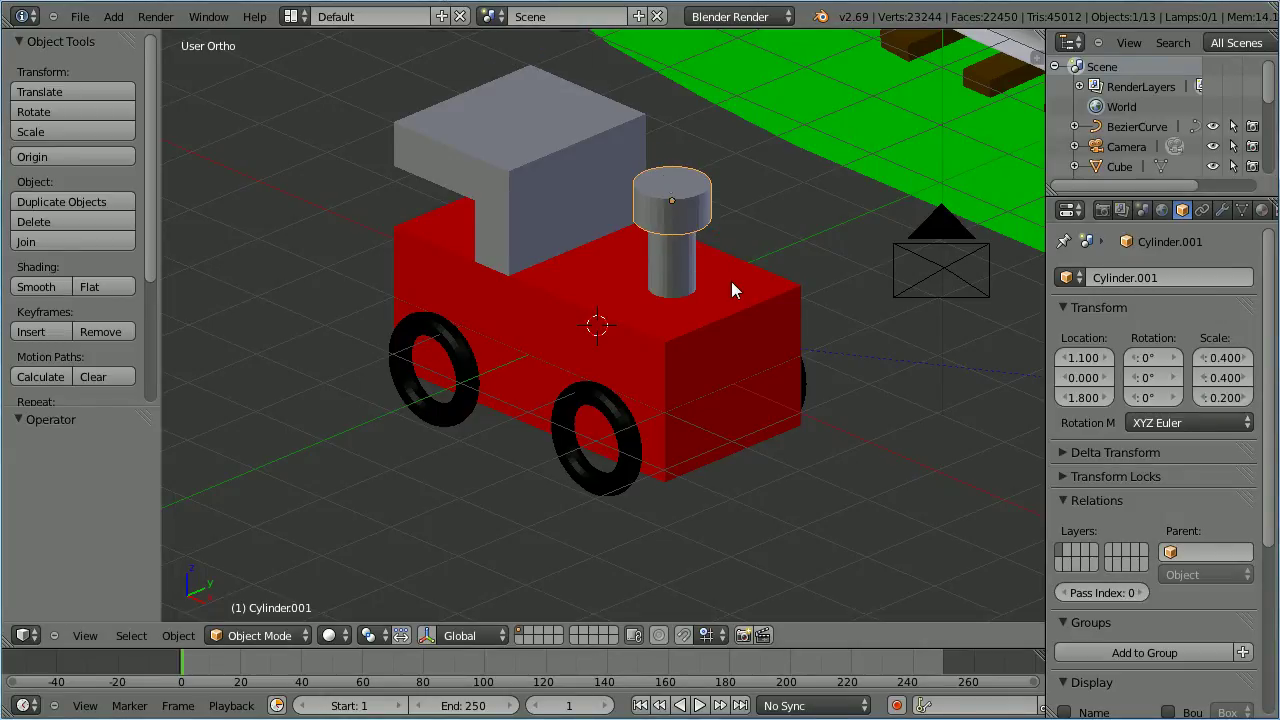
- Join the chimney, cab and roof pieces into the red engine and re-enable its Follow Path
right_click(677, 272, "shift")
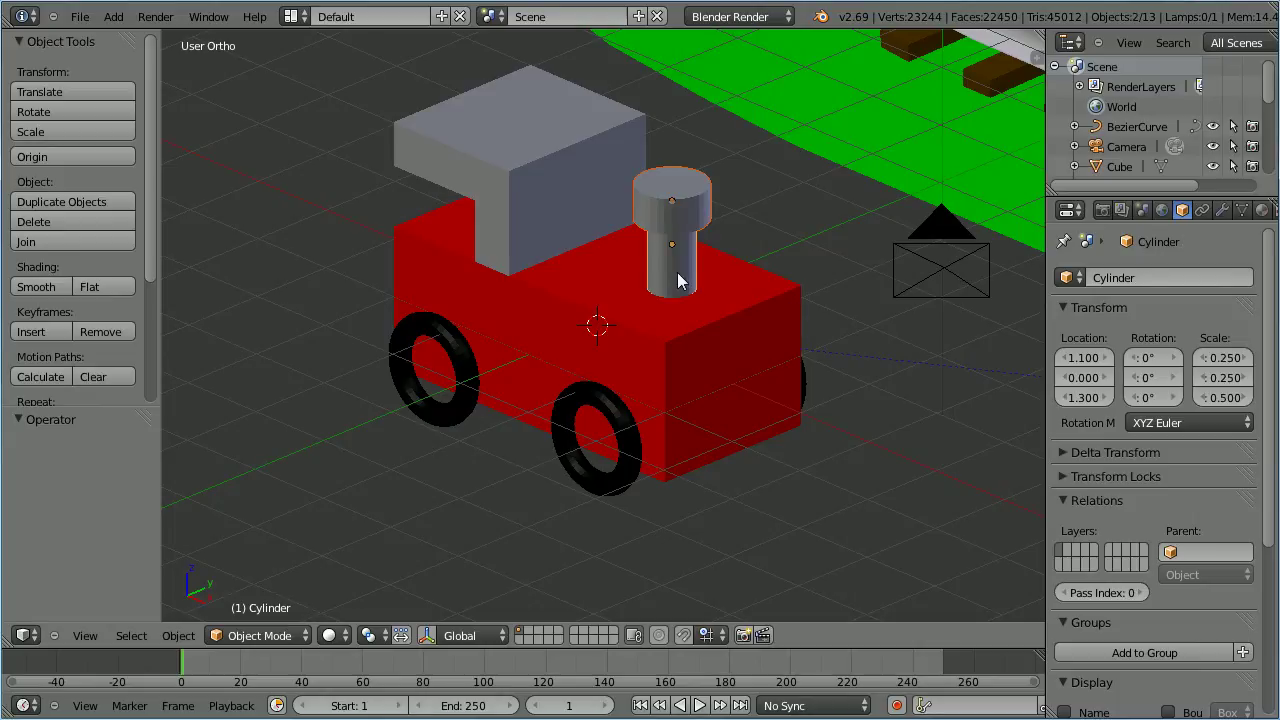
right_click(548, 207, "shift")
right_click(456, 135, "shift")
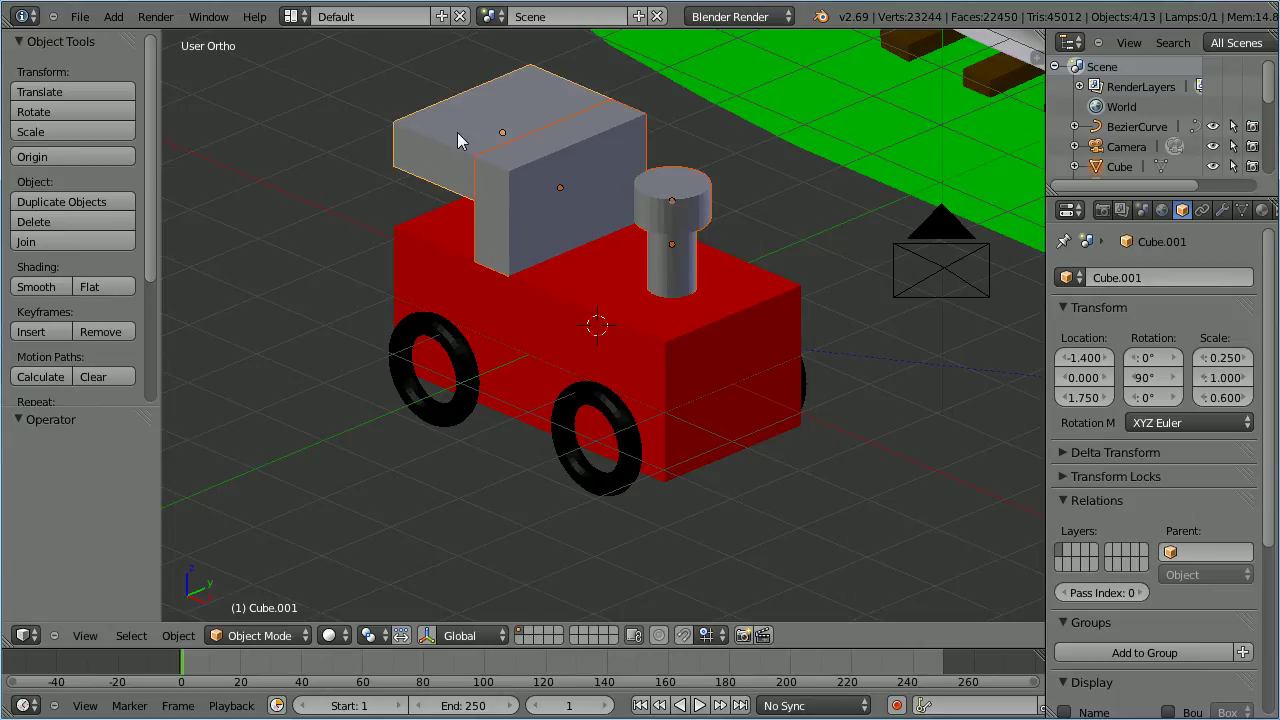
right_click(531, 320, "shift")
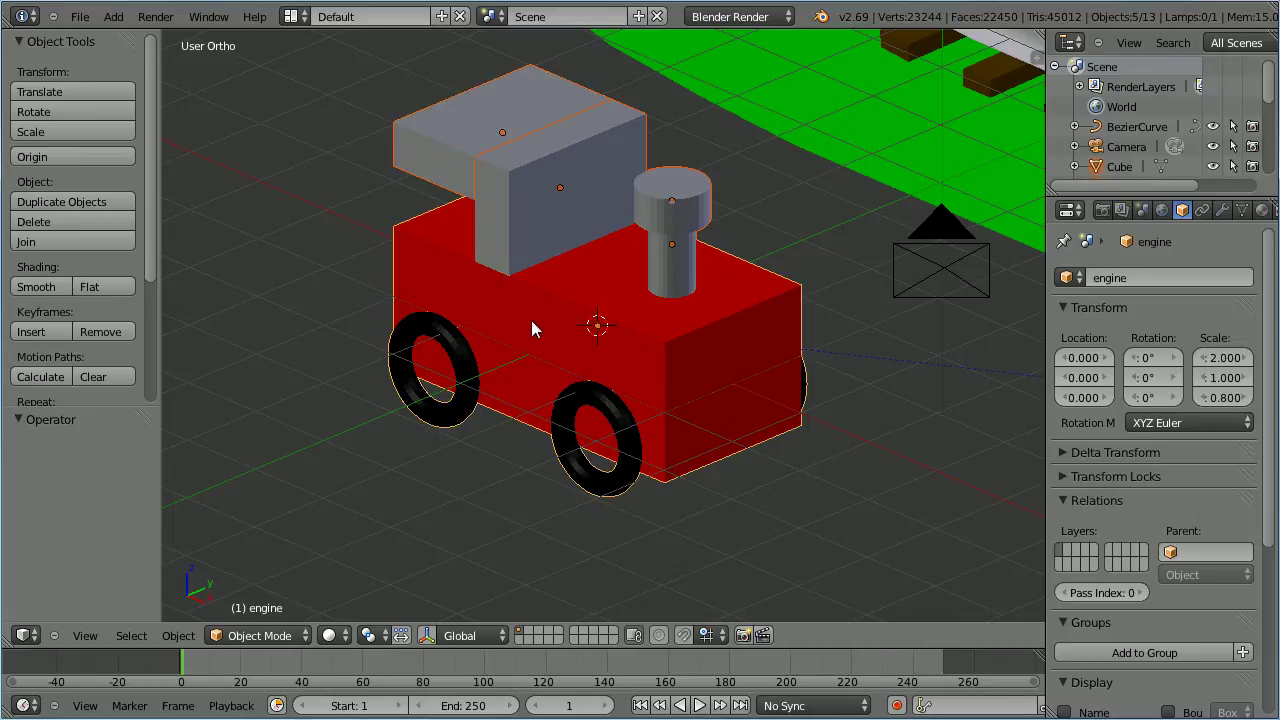
left_click(86, 241)
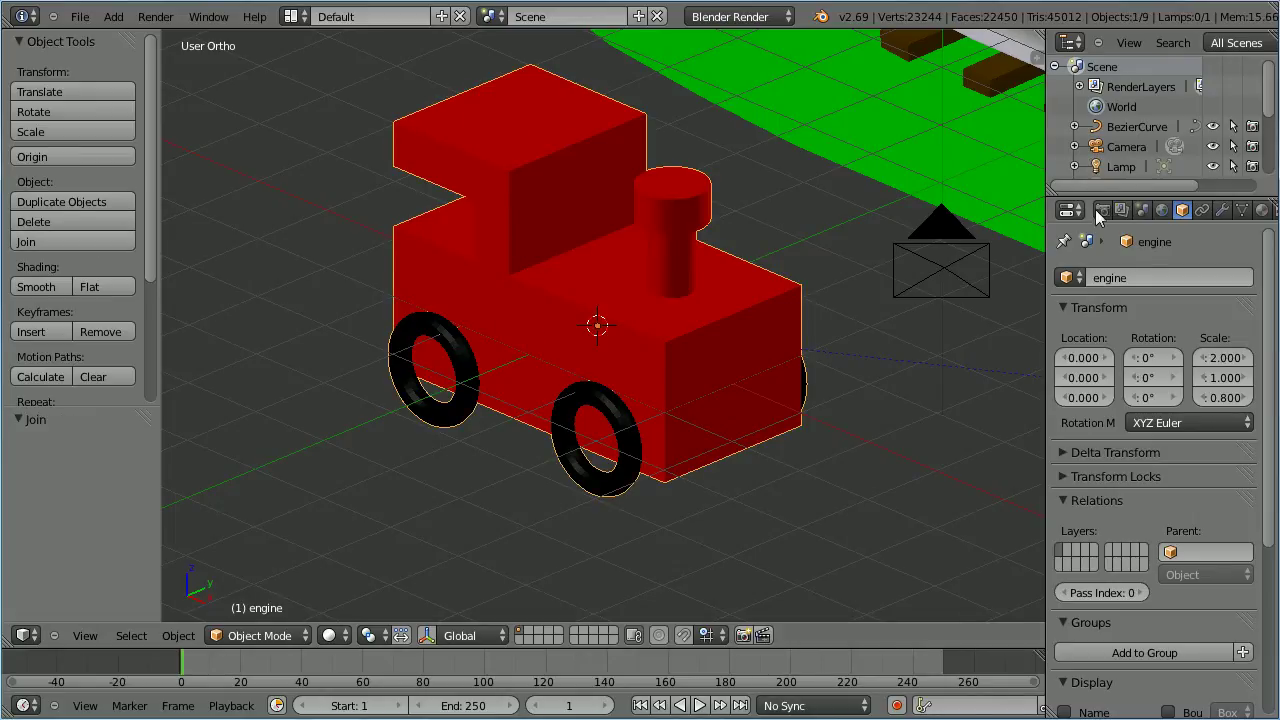
left_click(1201, 210)
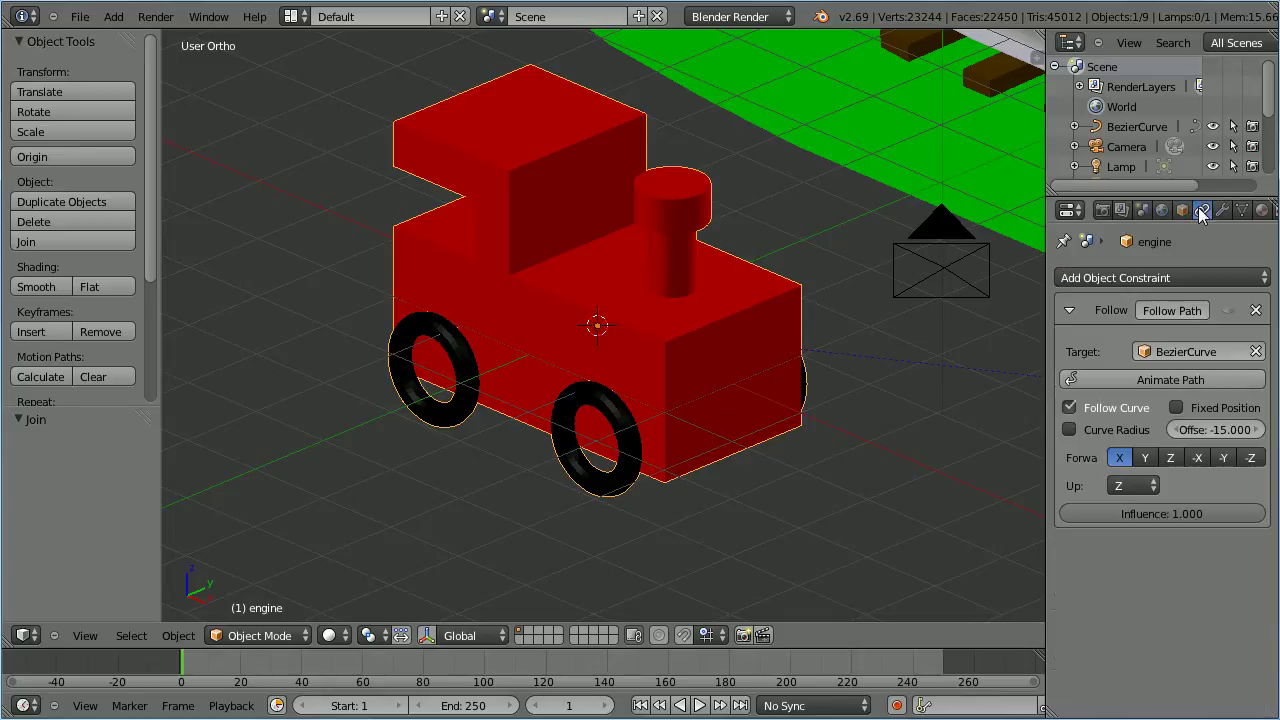
left_click(1226, 310)
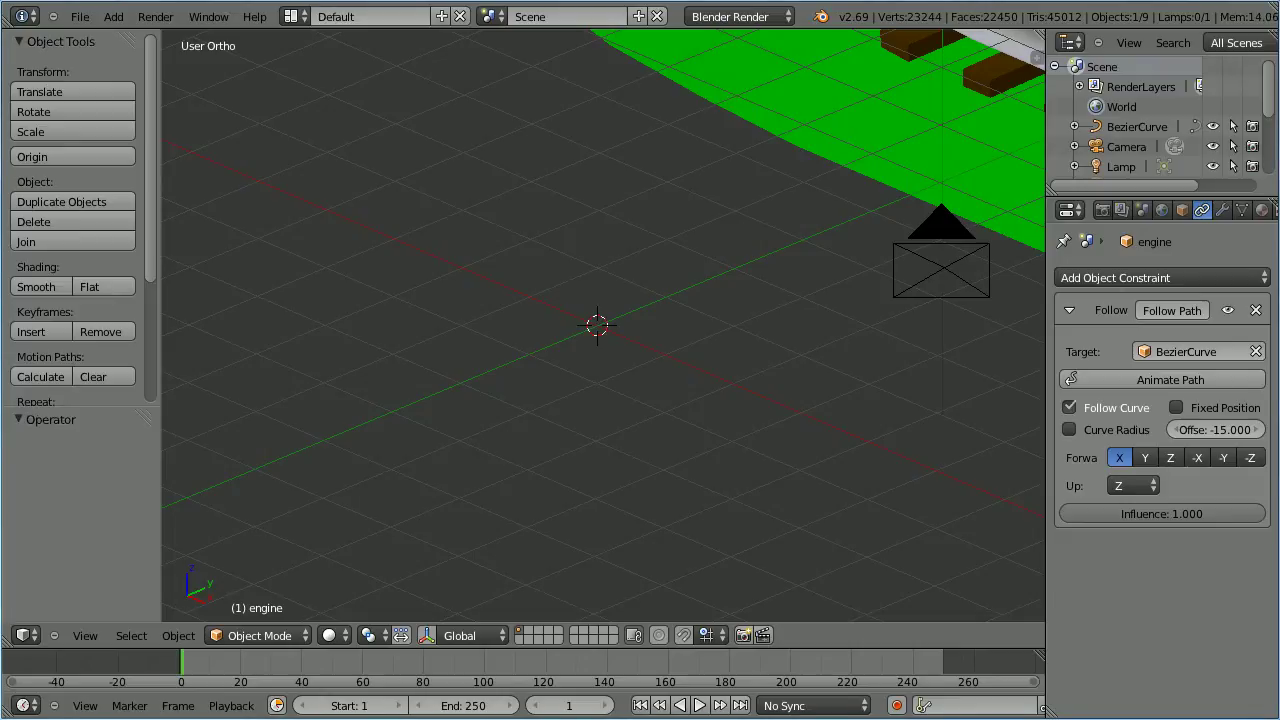
- Add a cylinder at the origin, rotate it 90° about Y, and enter Edit Mode
left_click(113, 16)
mouse_move(125, 37)
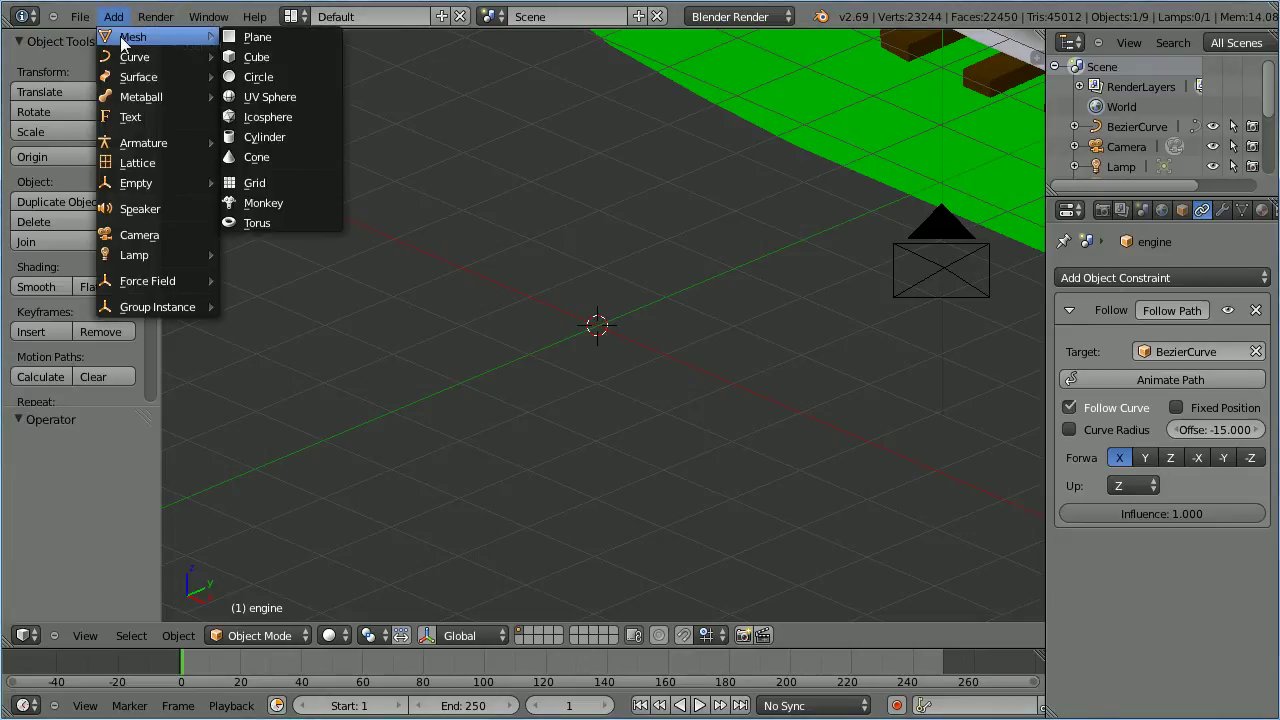
left_click(315, 140)
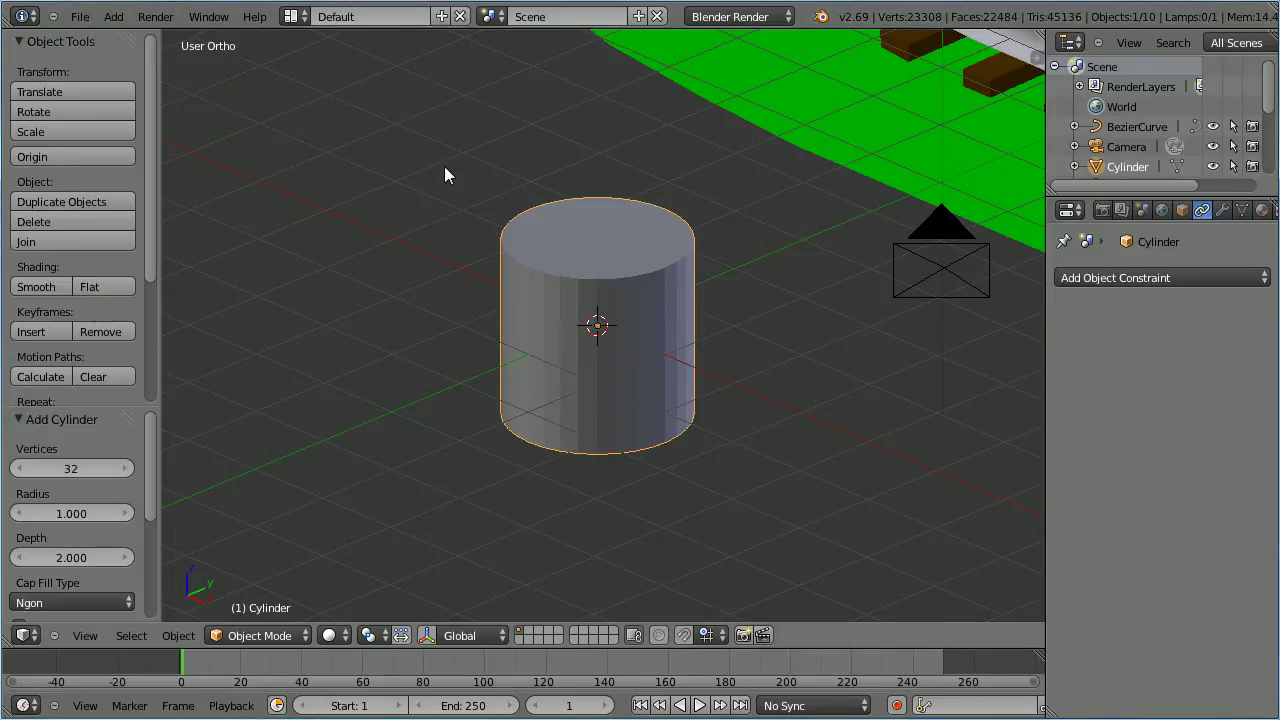
key("r")
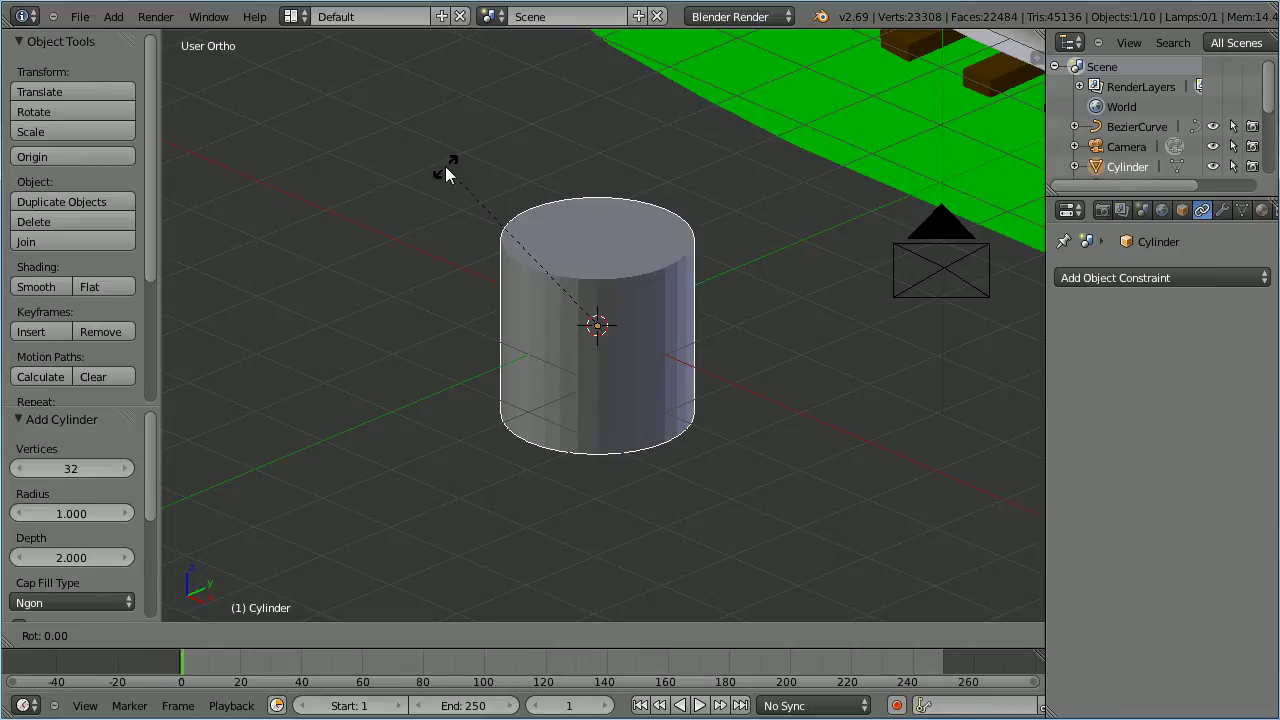
type("y90")
key("Return")
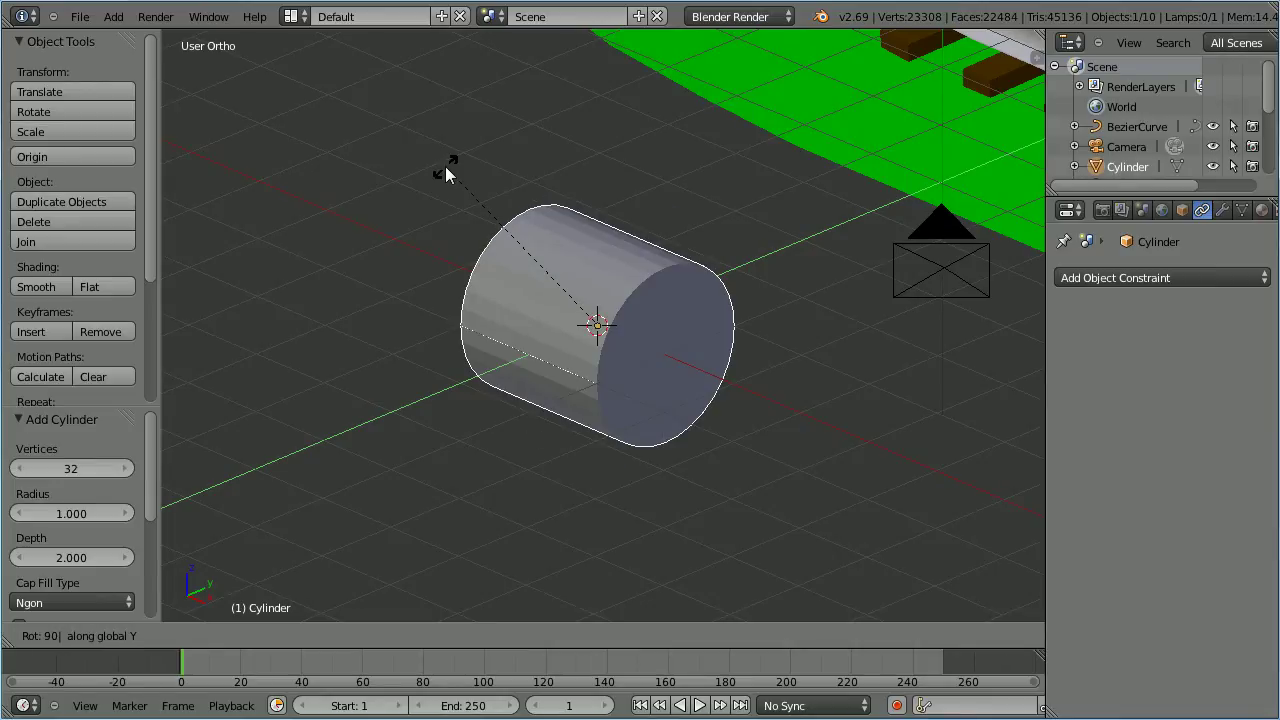
left_click(277, 631)
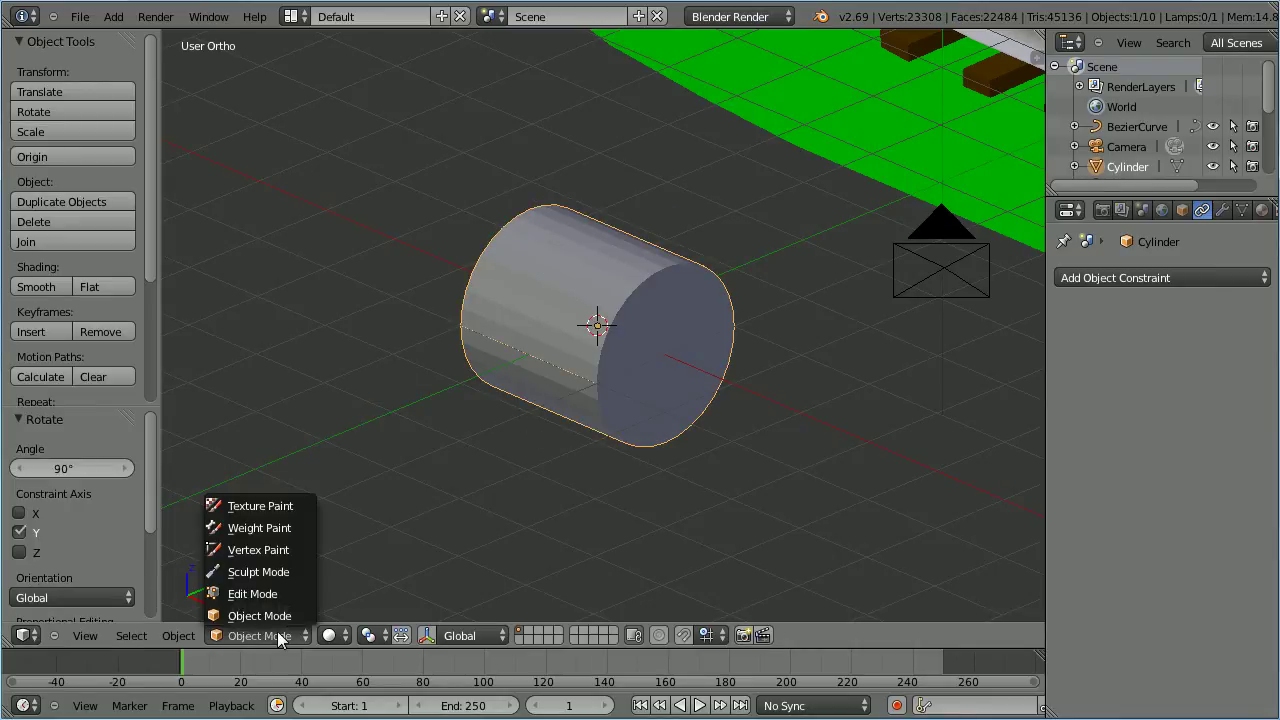
left_click(286, 600)
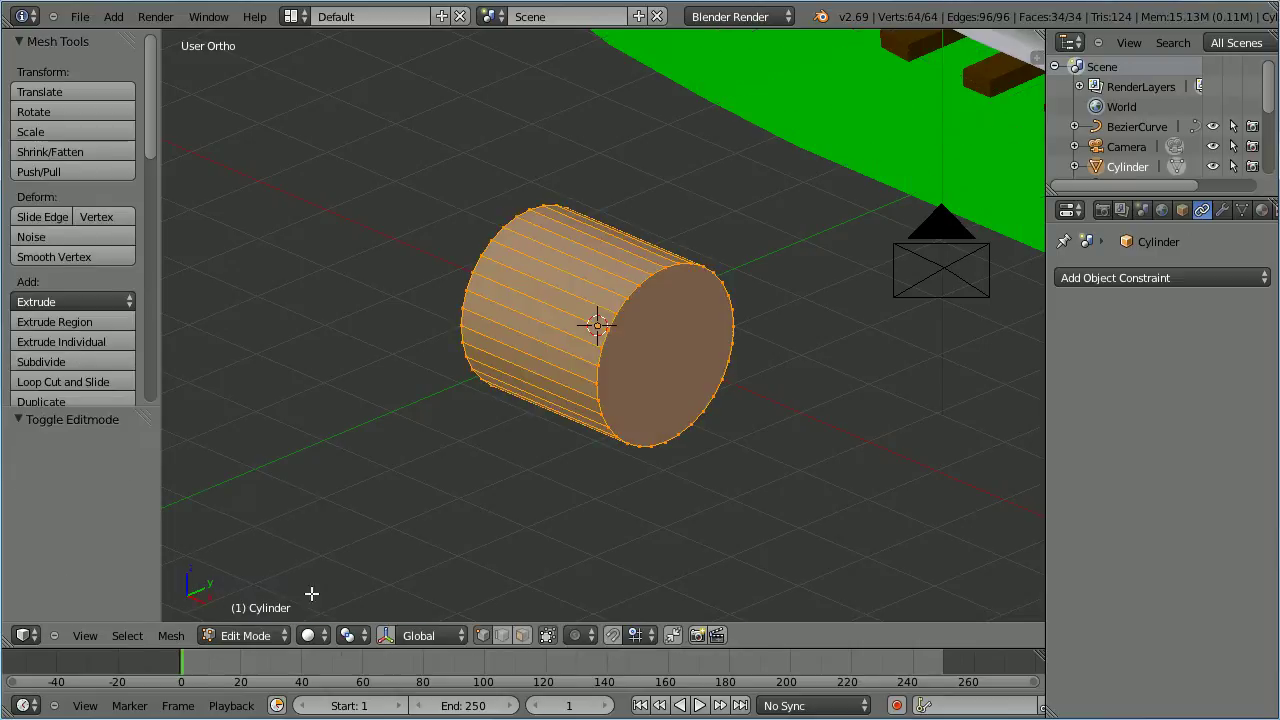
- Allow selecting hidden geometry, then view the cylinder isolated from the Right view
left_click(545, 637)
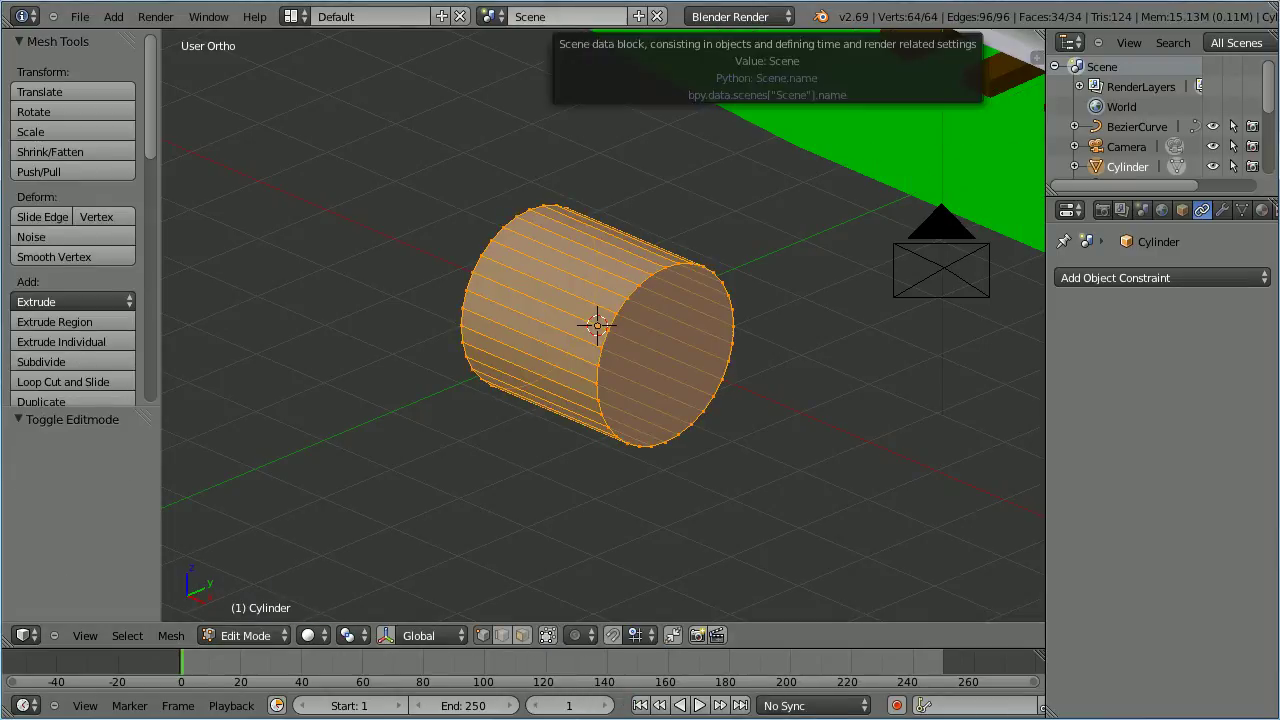
left_click(85, 635)
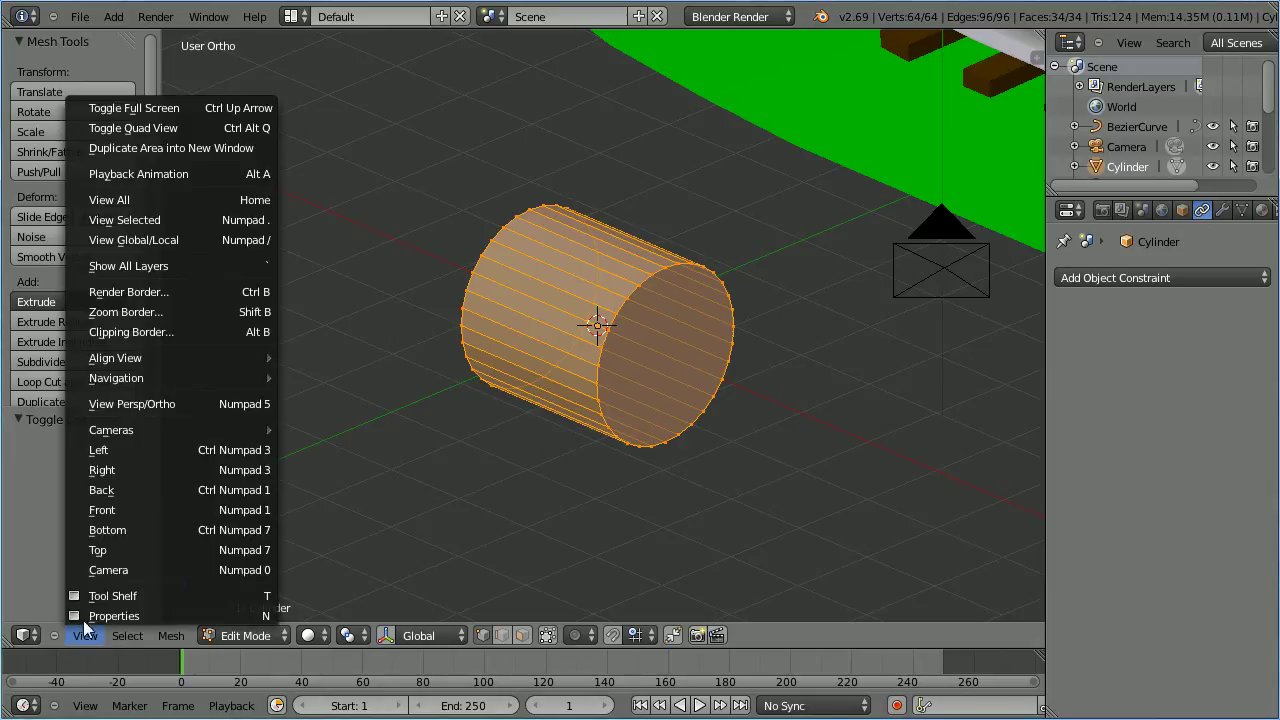
left_click(194, 470)
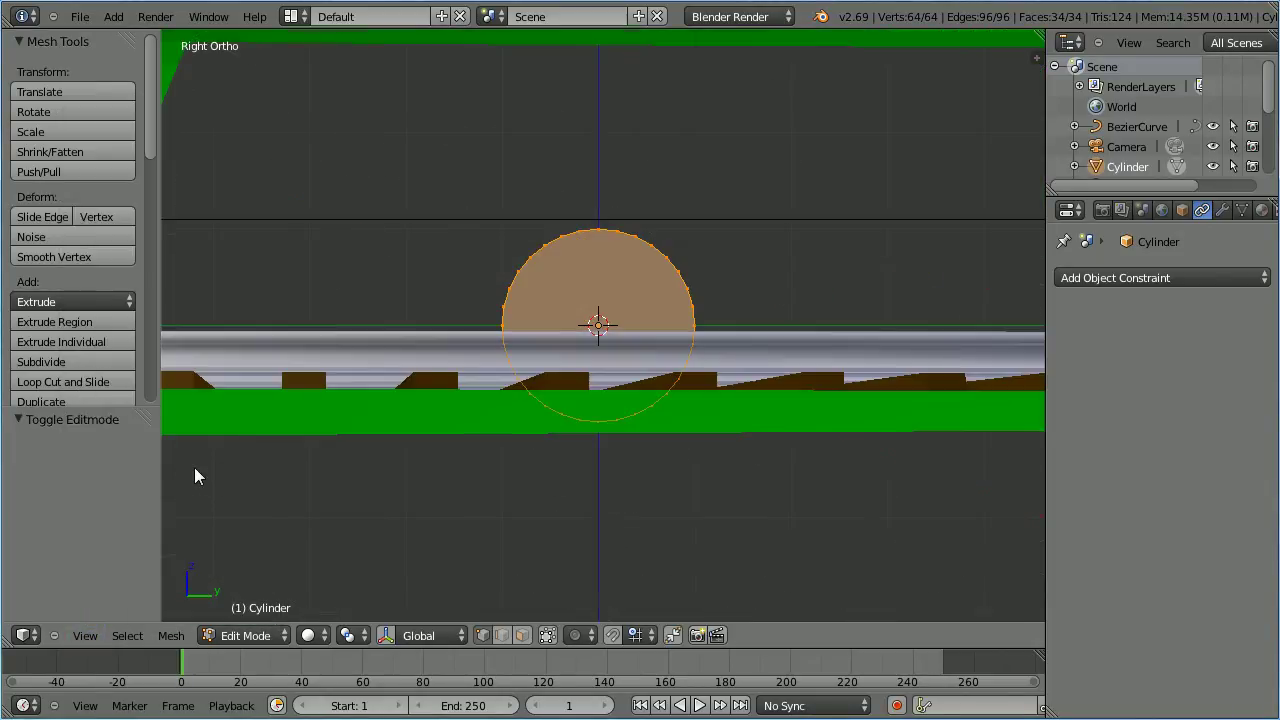
left_click(85, 635)
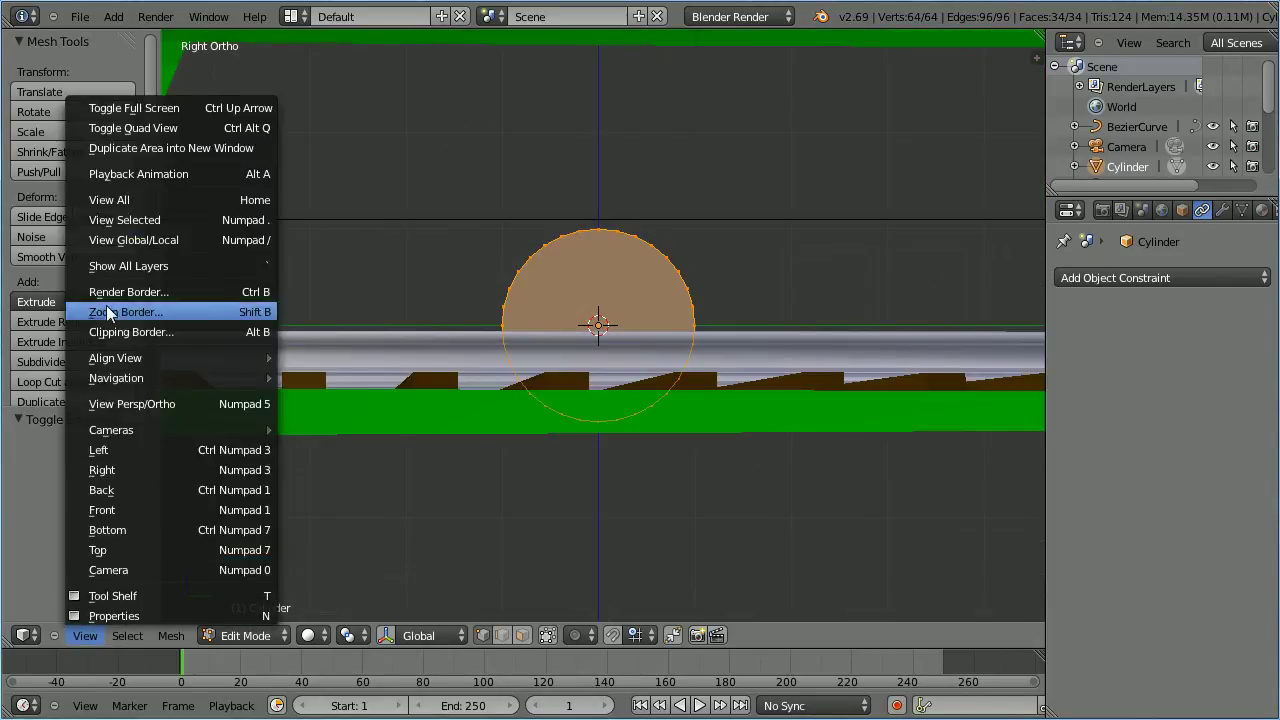
left_click(196, 240)
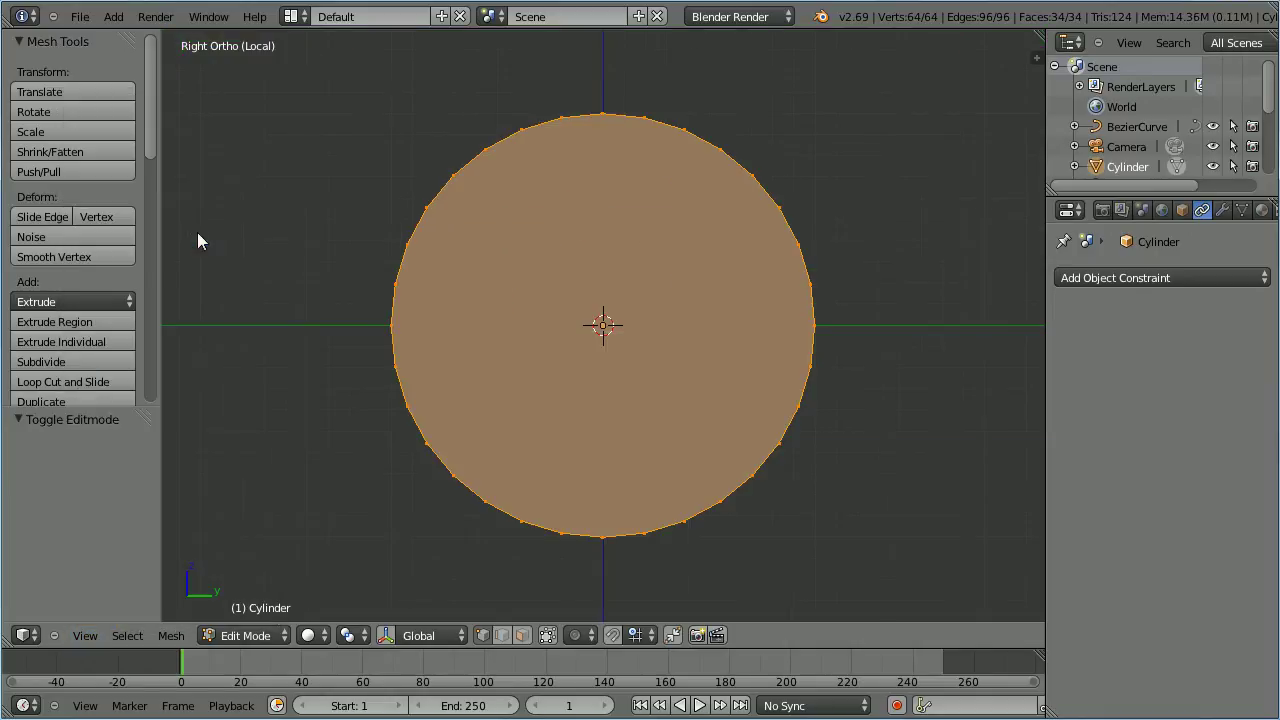
- Box-select all vertices below the top arc and delete them
right_click(754, 475)
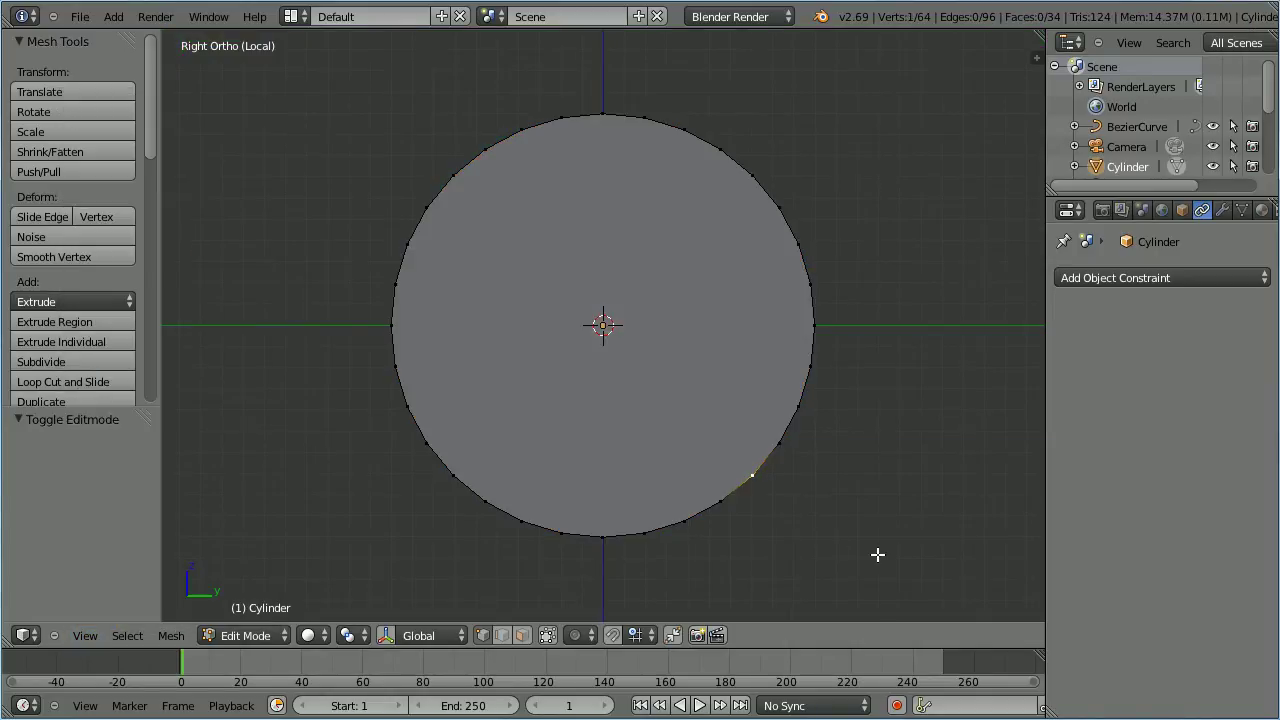
key("b")
left_click_drag(893, 572, 352, 197)
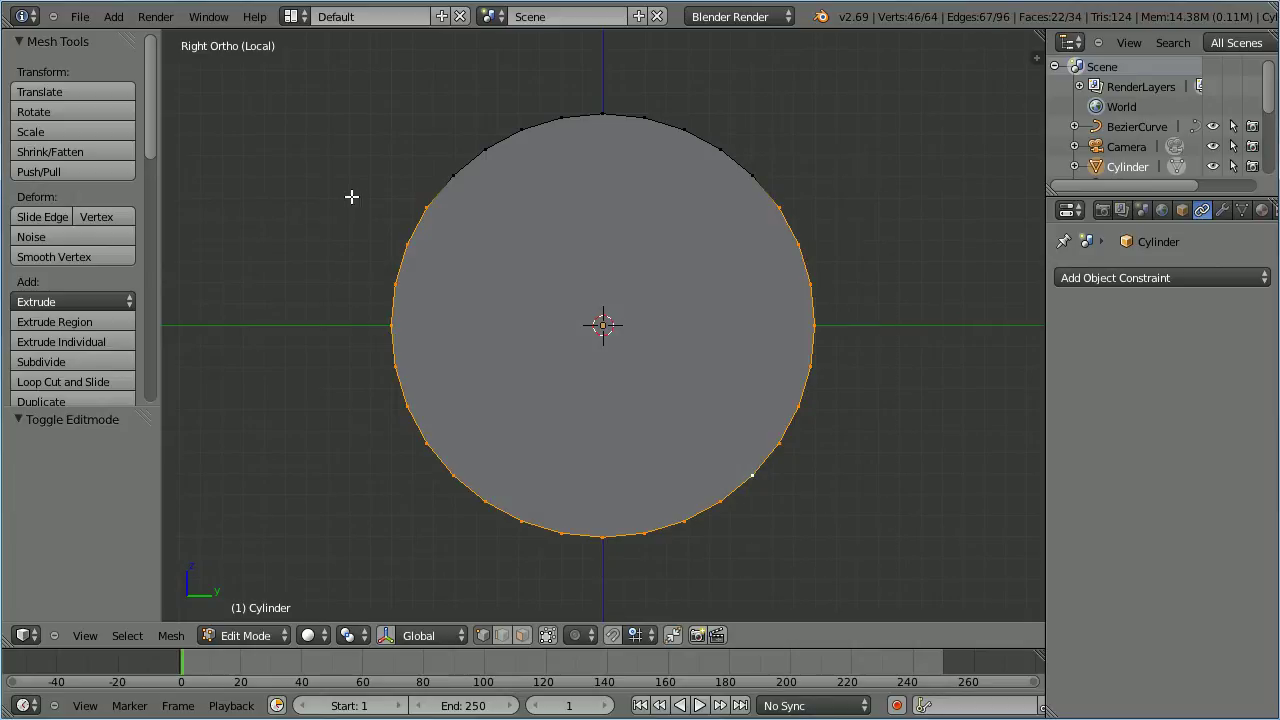
key("x")
left_click(352, 197)
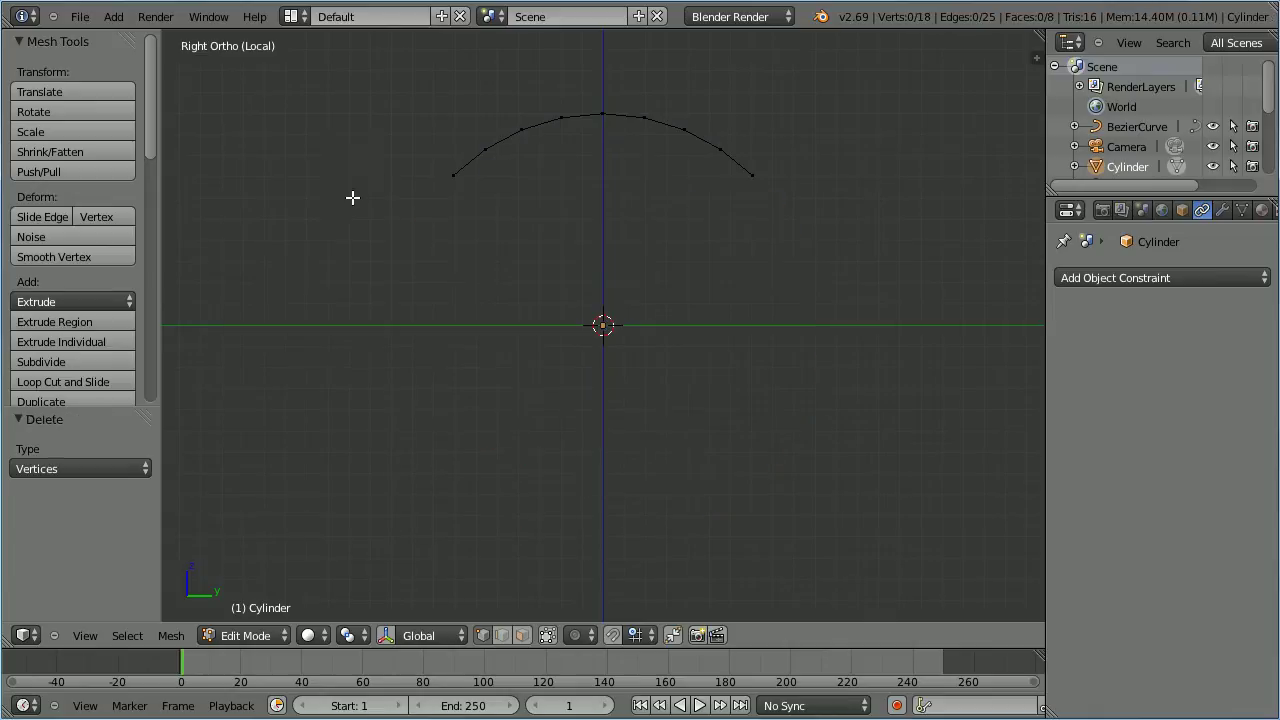
key("Tab")
key("Tab")
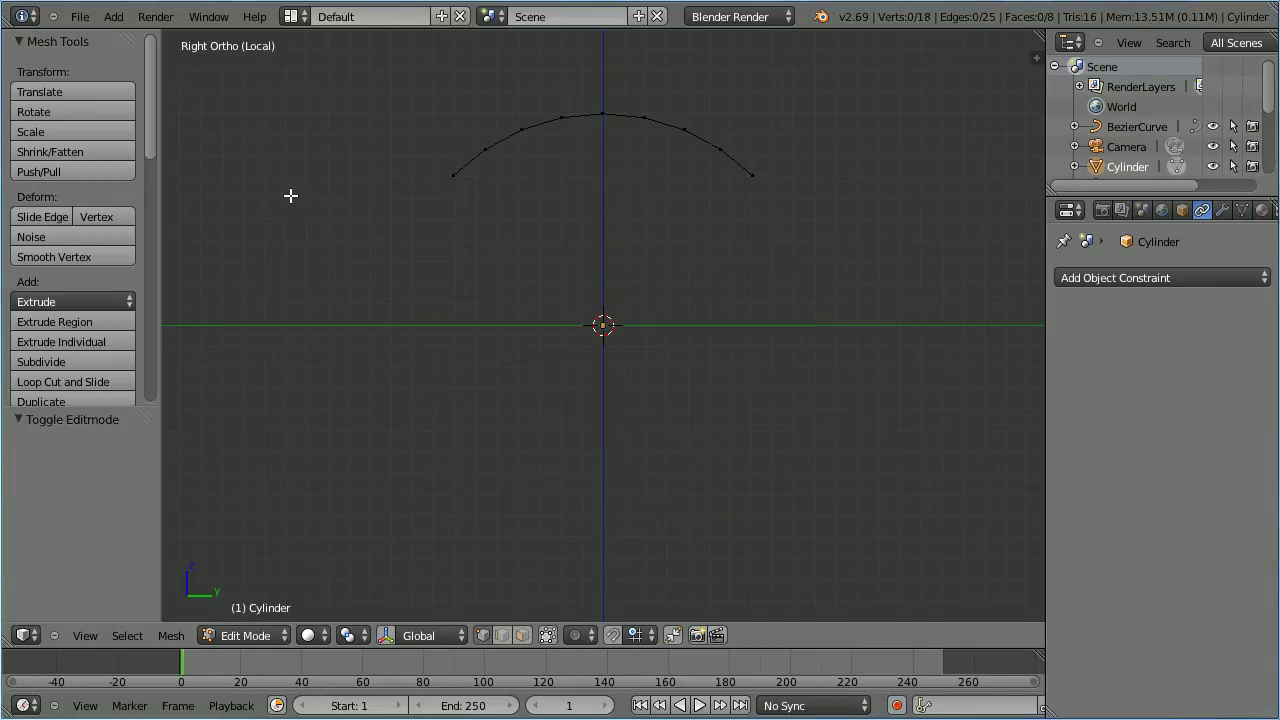
- Fill a flat bottom face between the roof strip's four corner vertices
middle_click_drag(290, 195, 403, 180)
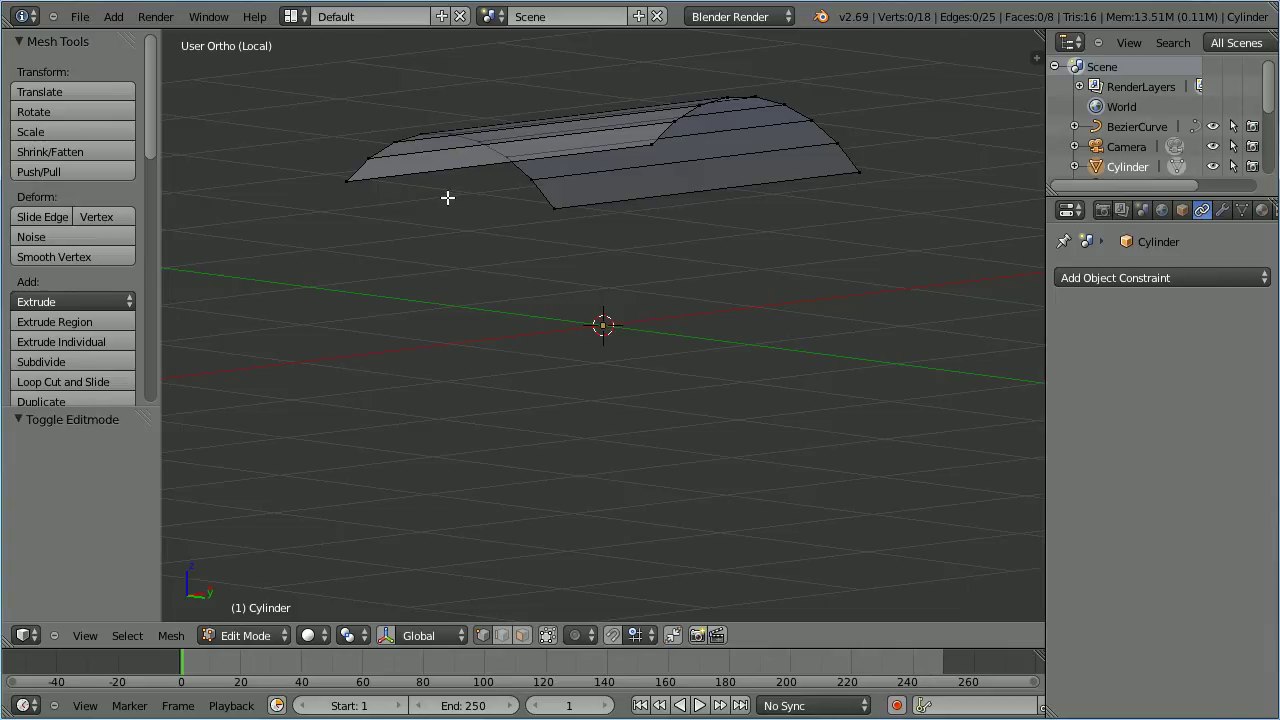
right_click(345, 178)
right_click(652, 144, "shift")
right_click(860, 173, "shift")
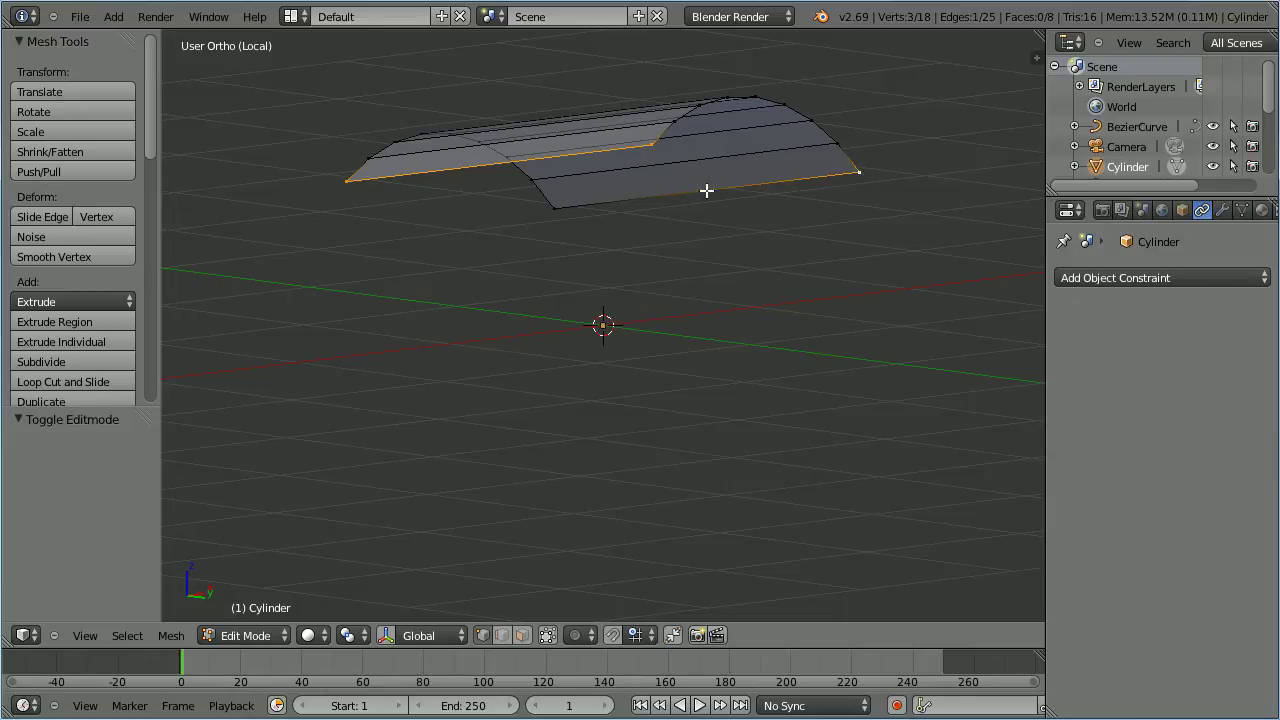
right_click(555, 207, "shift")
key("f")
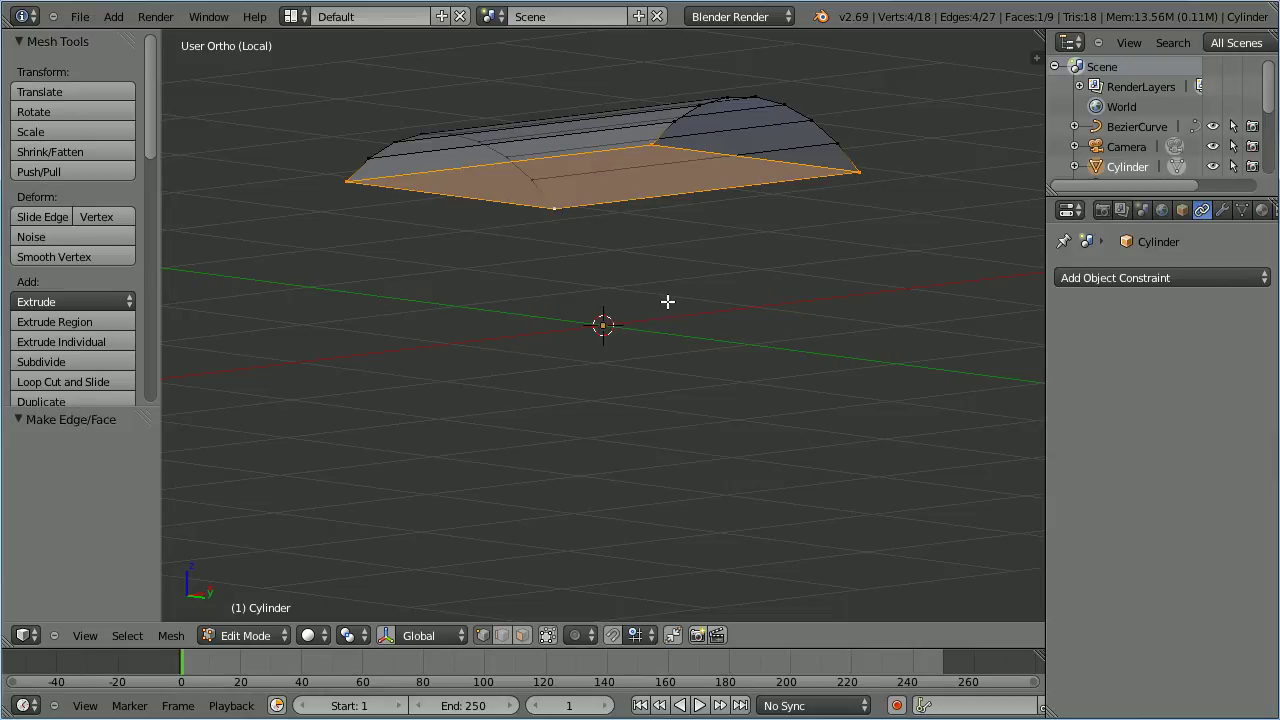
- In Front view, box-select the right end's vertices and fill them with a face
left_click(91, 632)
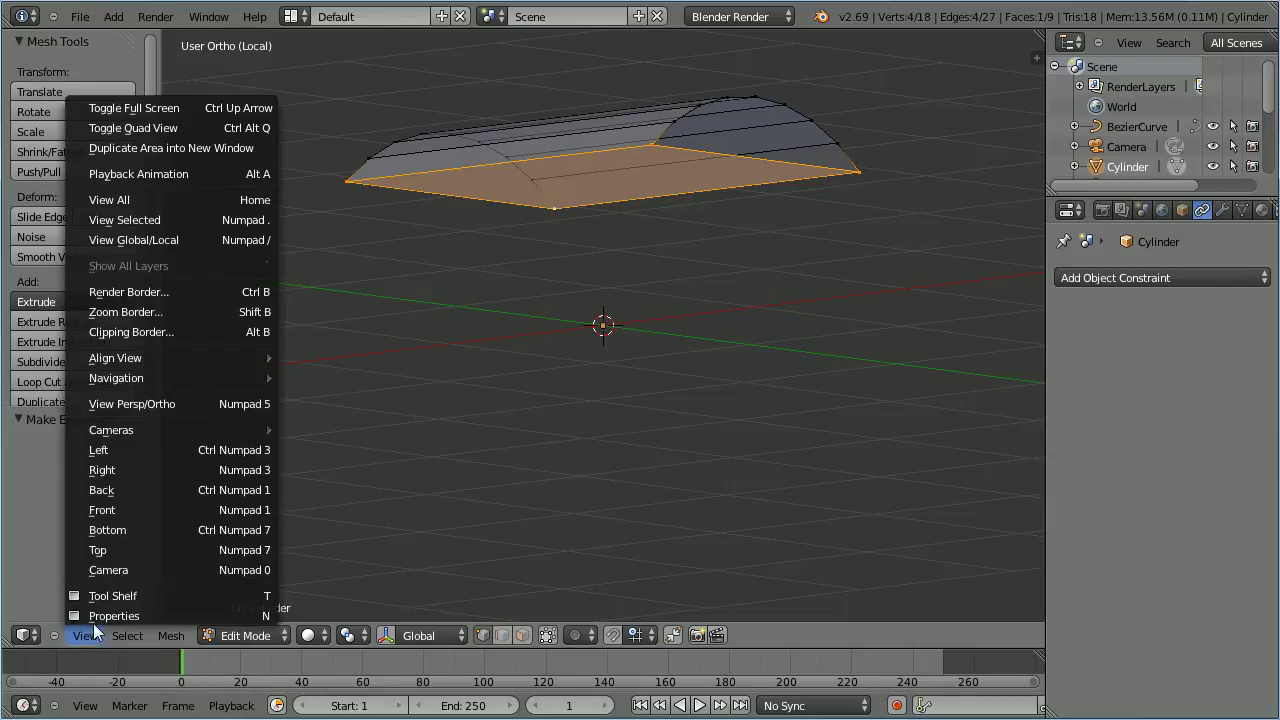
left_click(121, 509)
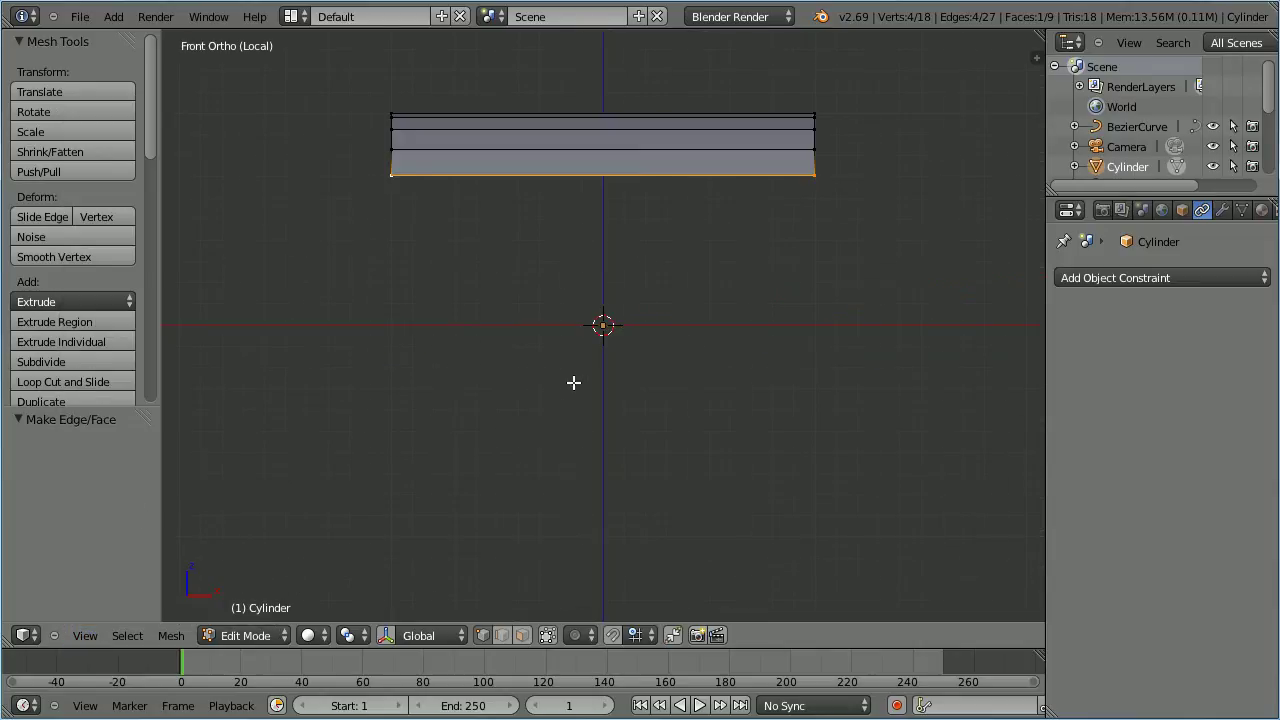
right_click(815, 174)
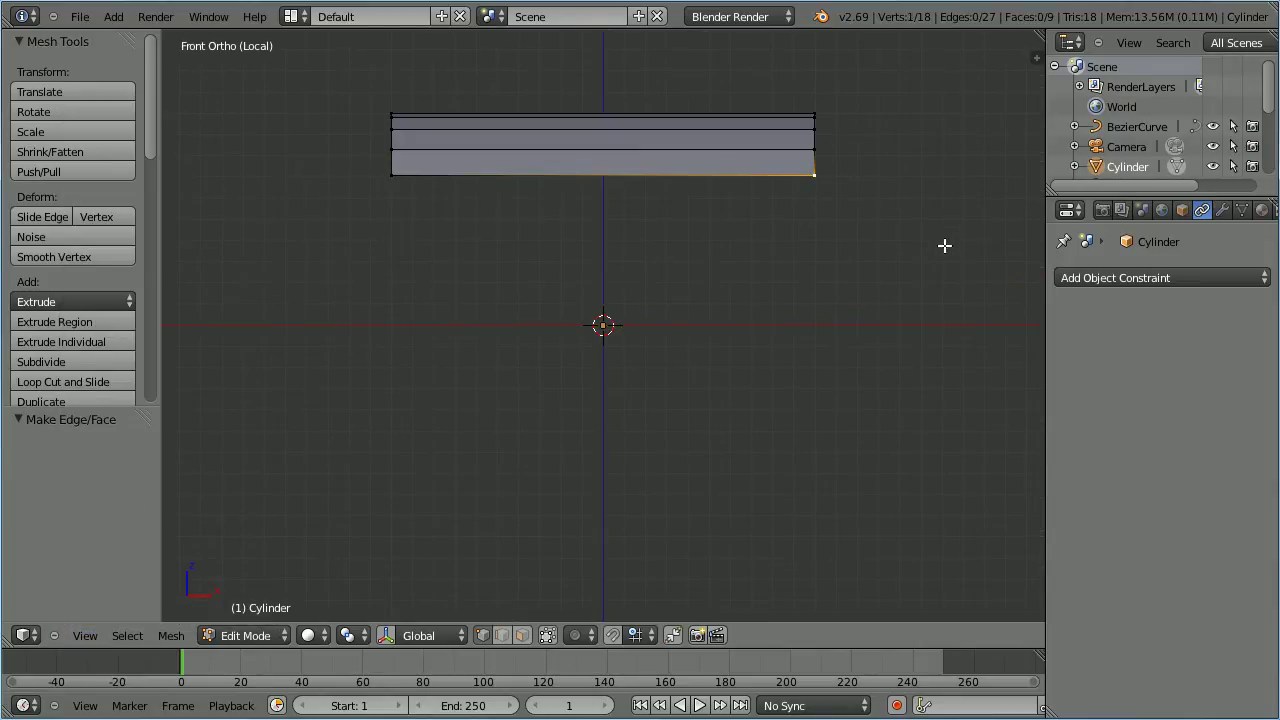
key("b")
key("Escape")
left_click_drag(862, 230, 803, 80)
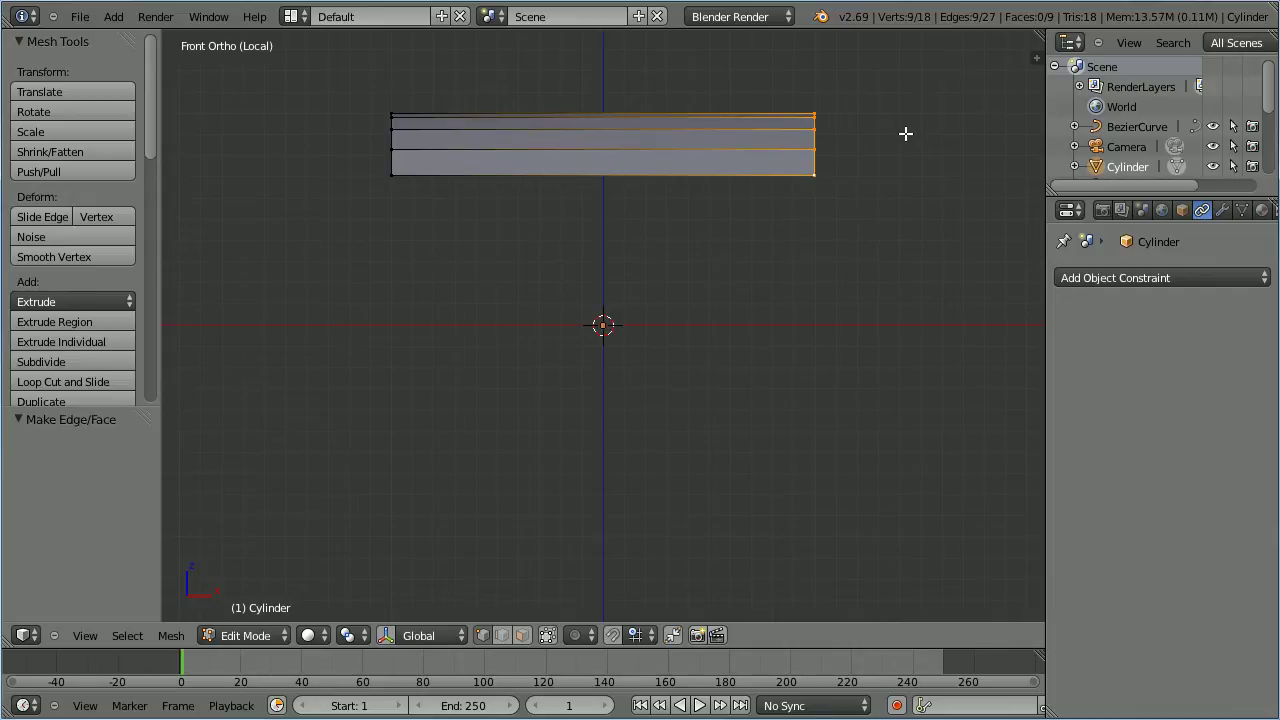
key("f")
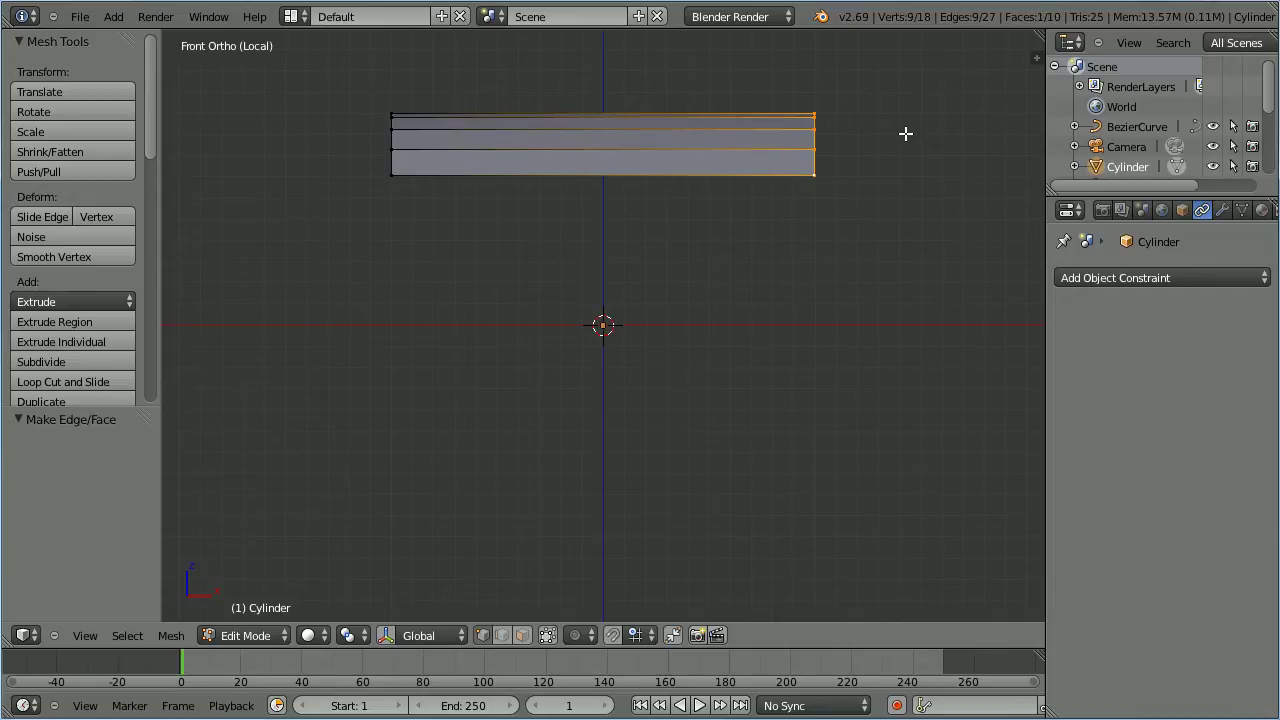
- Fill the left end with a face and return to Object Mode
right_click(391, 175)
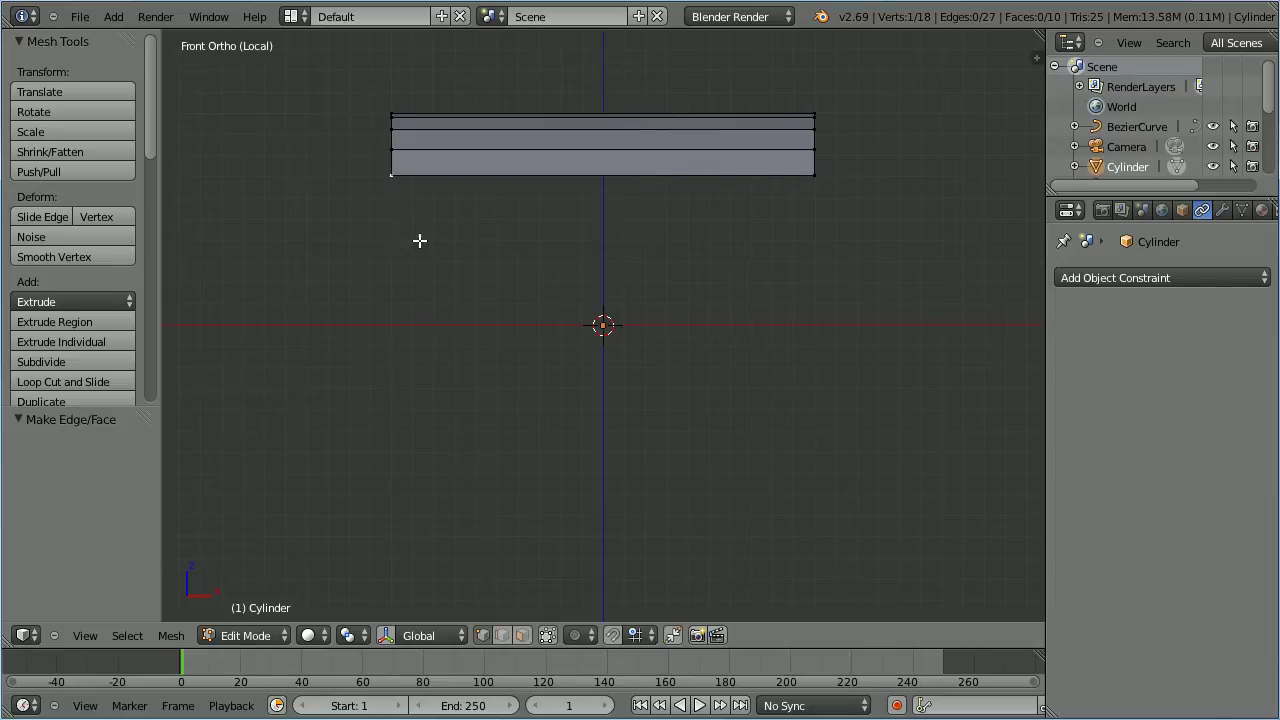
key("b")
left_click_drag(440, 245, 351, 91)
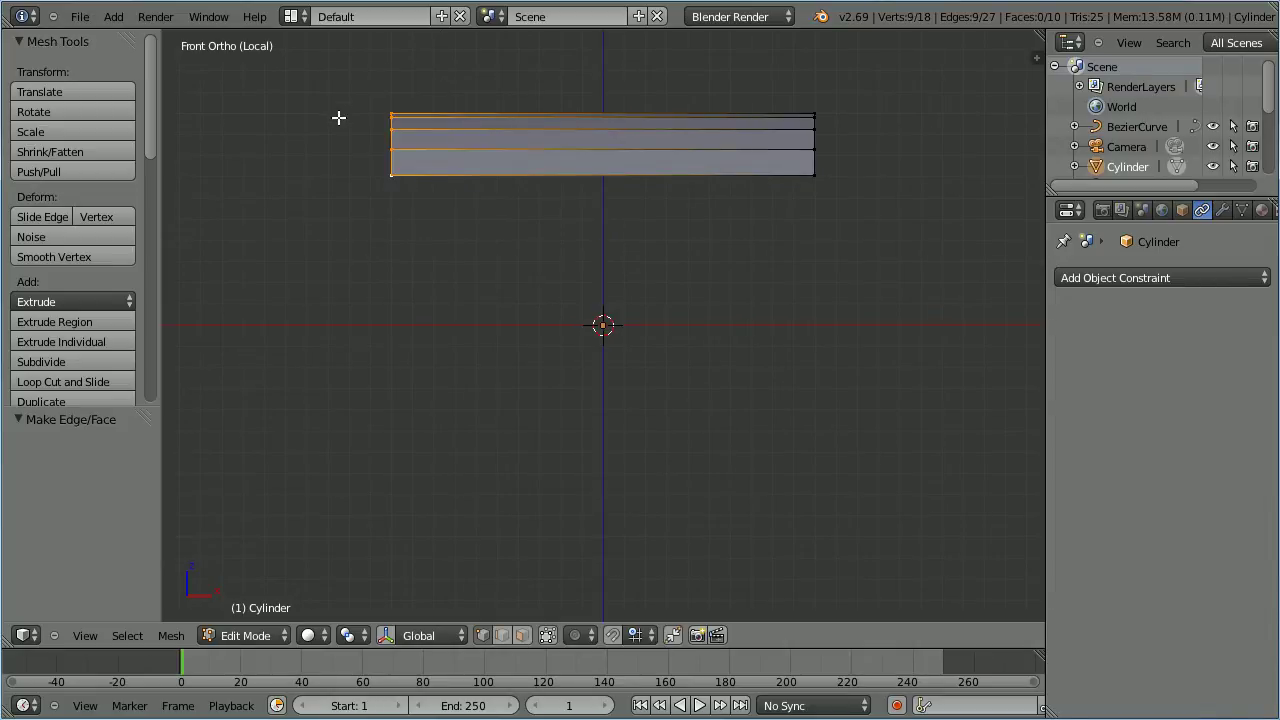
key("f")
middle_click_drag(335, 238, 394, 220)
key("Tab")
key("Tab")
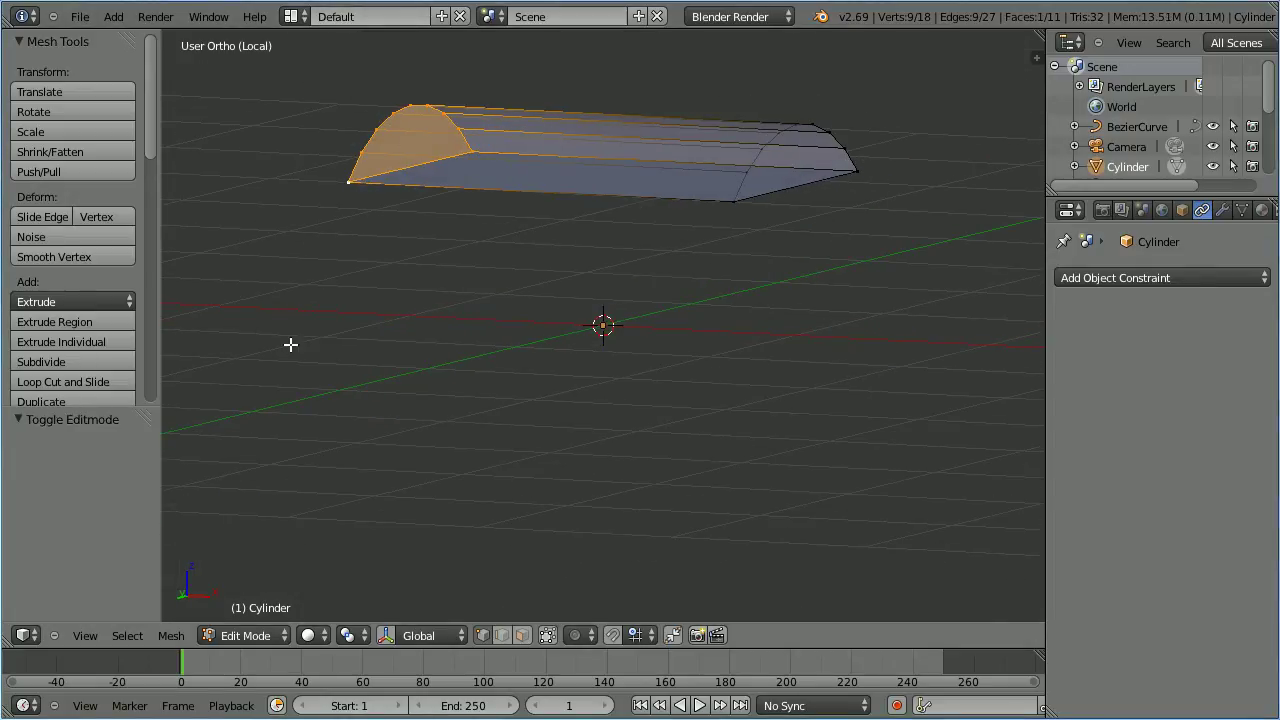
left_click(264, 632)
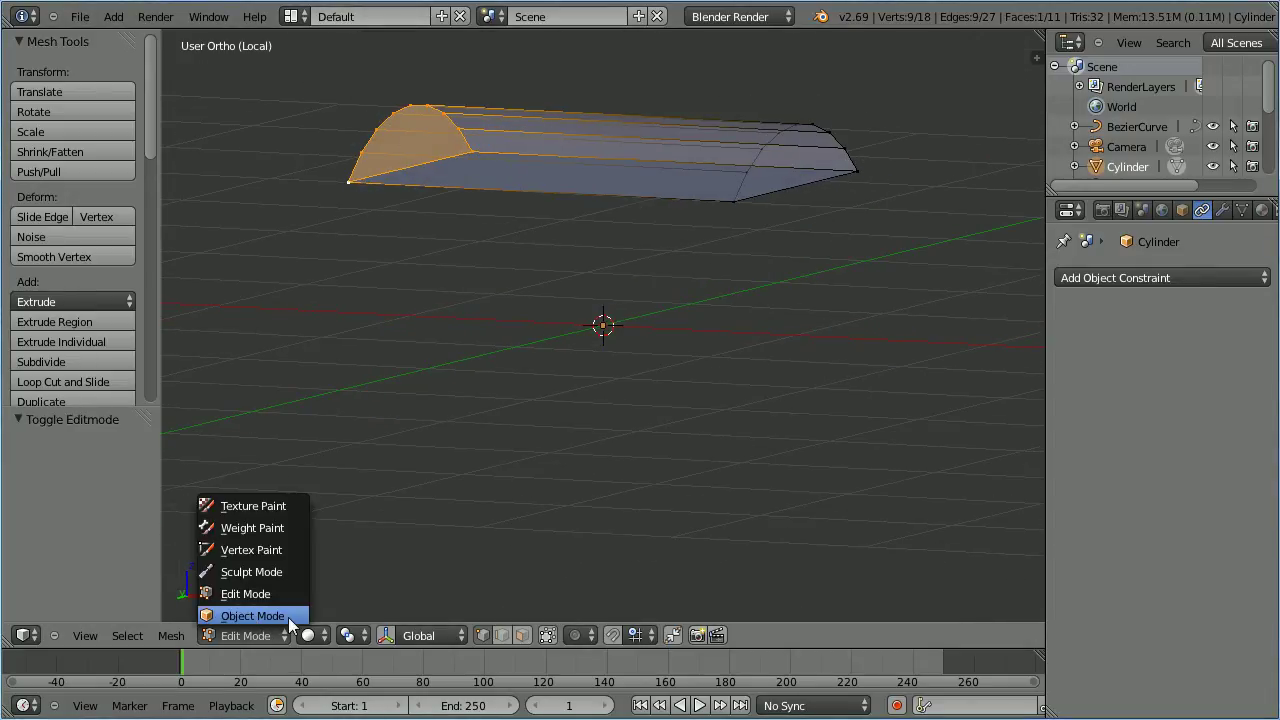
left_click(290, 617)
- Exit local view to show the whole scene, viewed at an angle
left_click(95, 636)
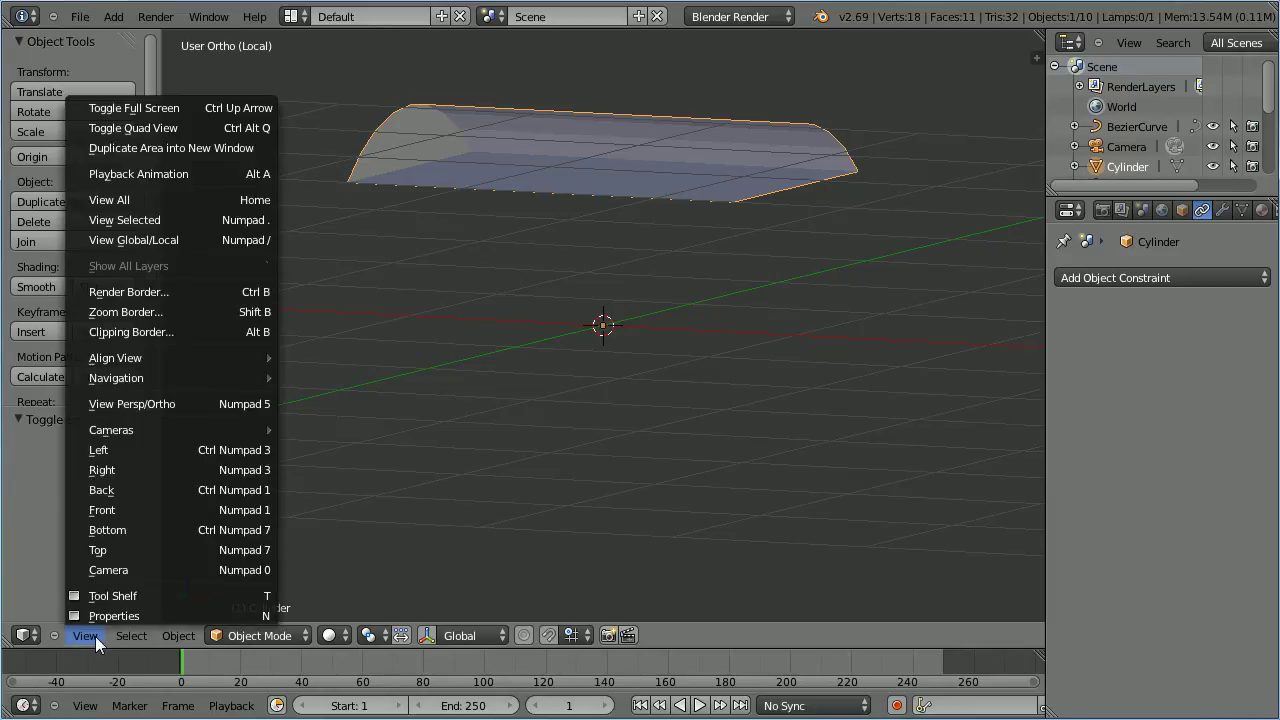
left_click(215, 237)
scroll(515, 339, "down", 5)
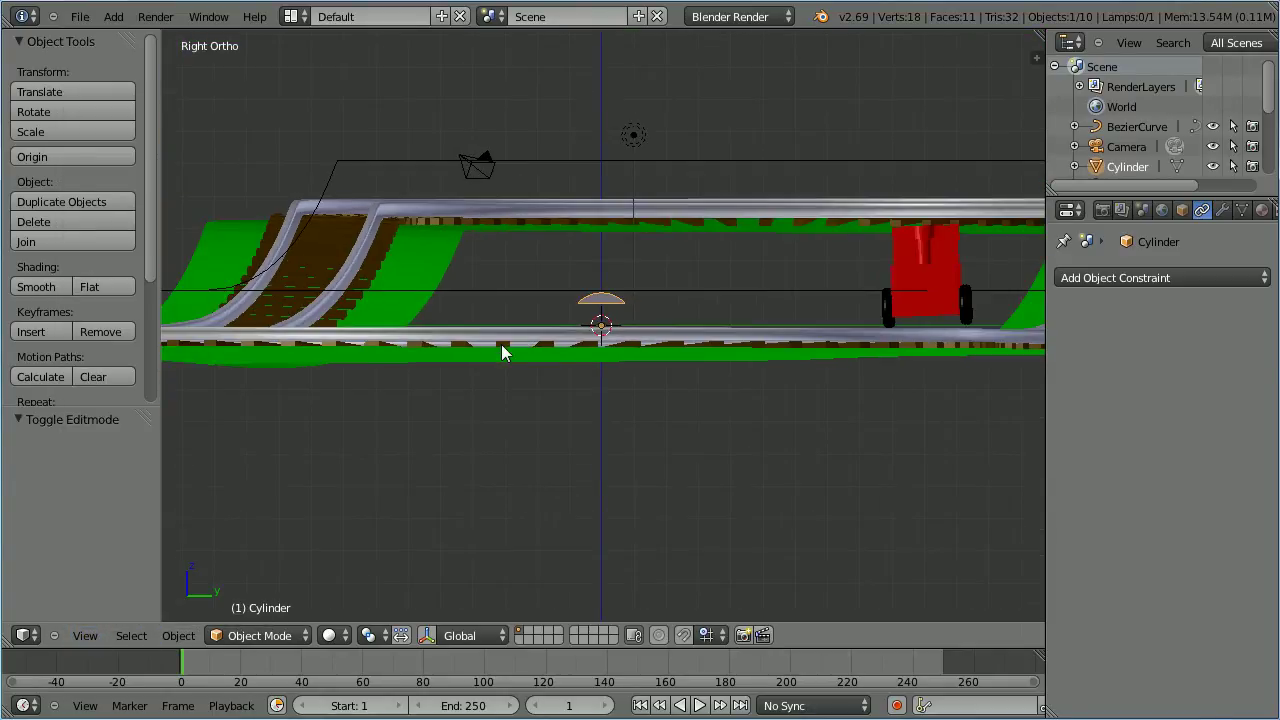
middle_click_drag(453, 276, 534, 301)
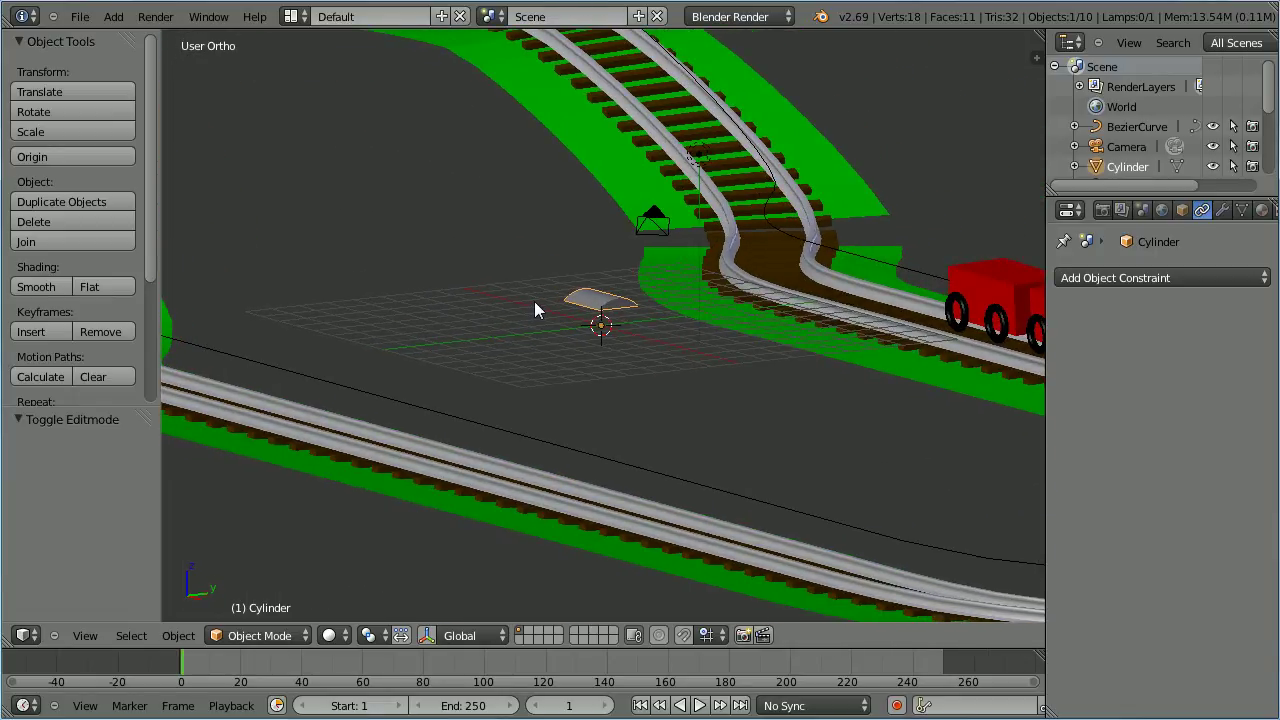
- Disable the red engine's Follow Path constraint so it parks at the origin
right_click(980, 287)
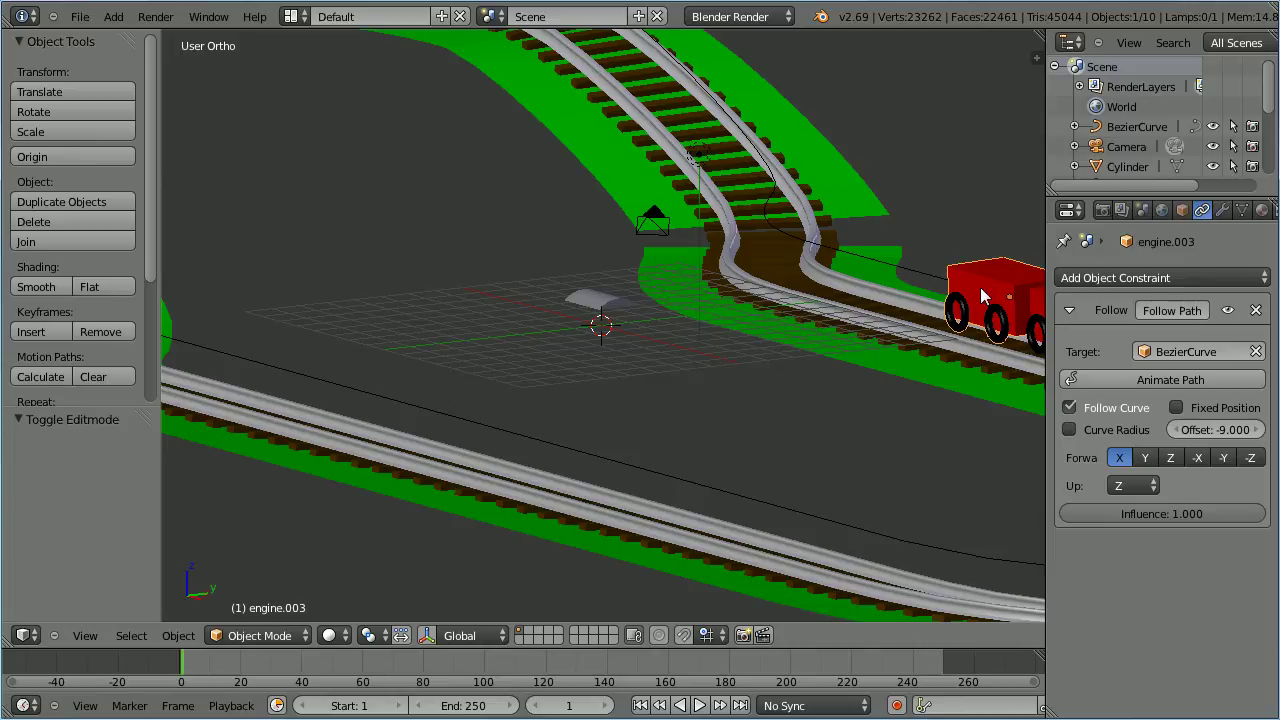
left_click(1226, 312)
scroll(773, 459, "up", 6)
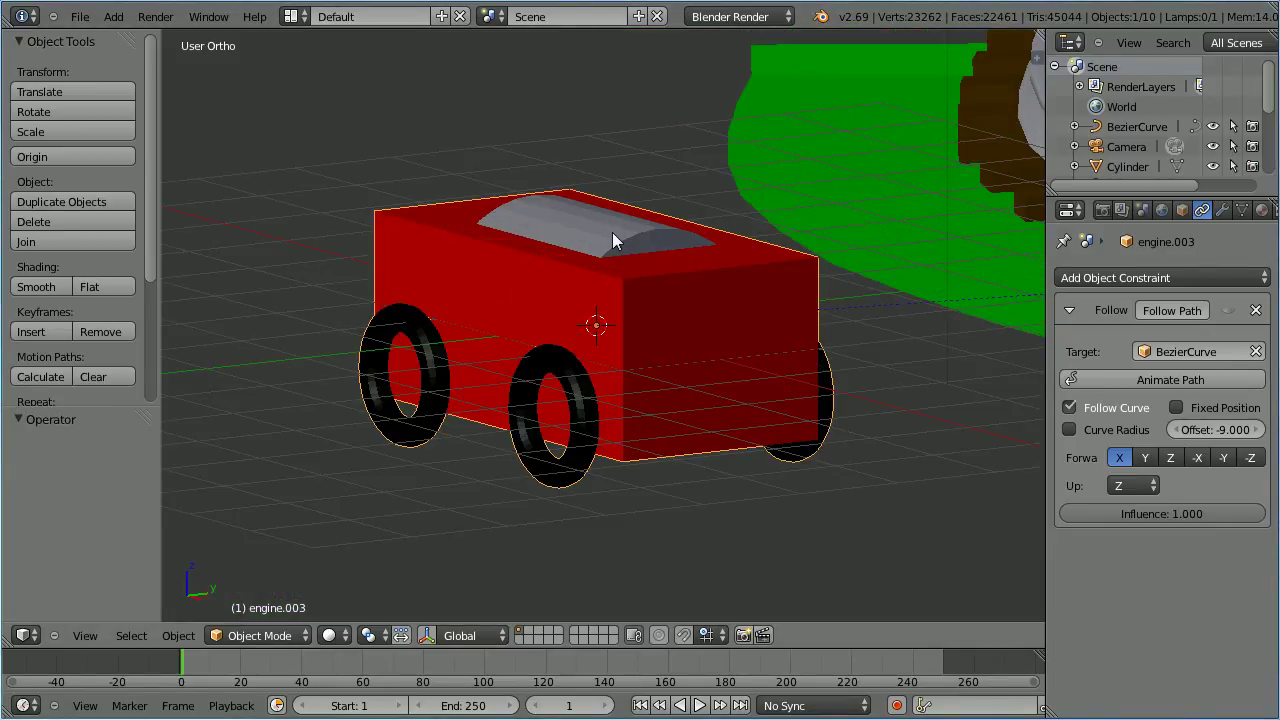
- Apply the curved roof piece's 90° rotation to its shape
right_click(626, 207)
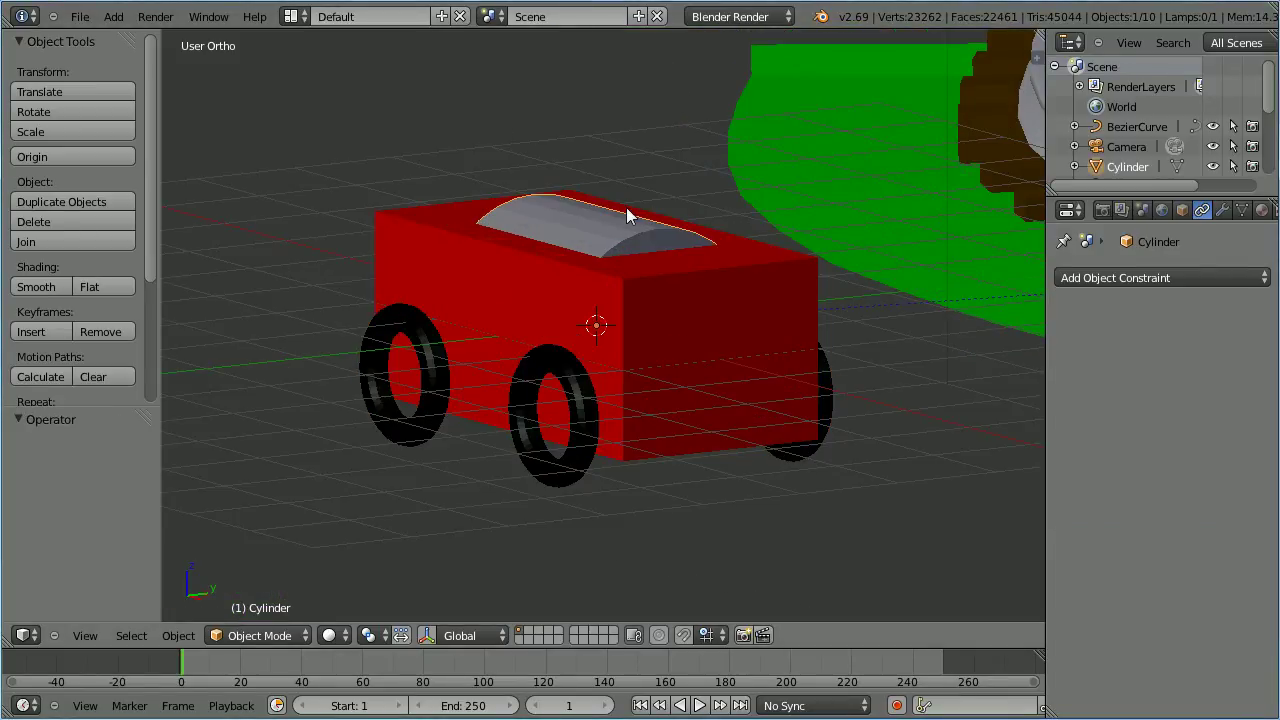
left_click(1182, 212)
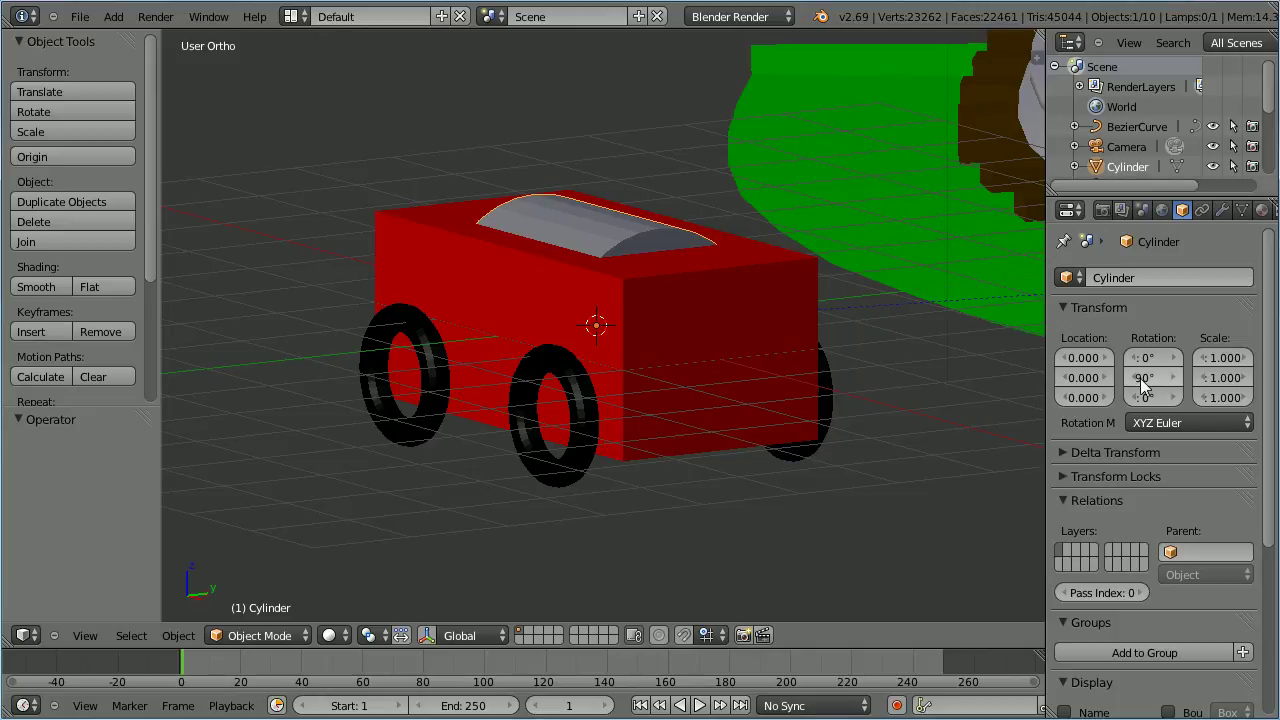
left_click(190, 637)
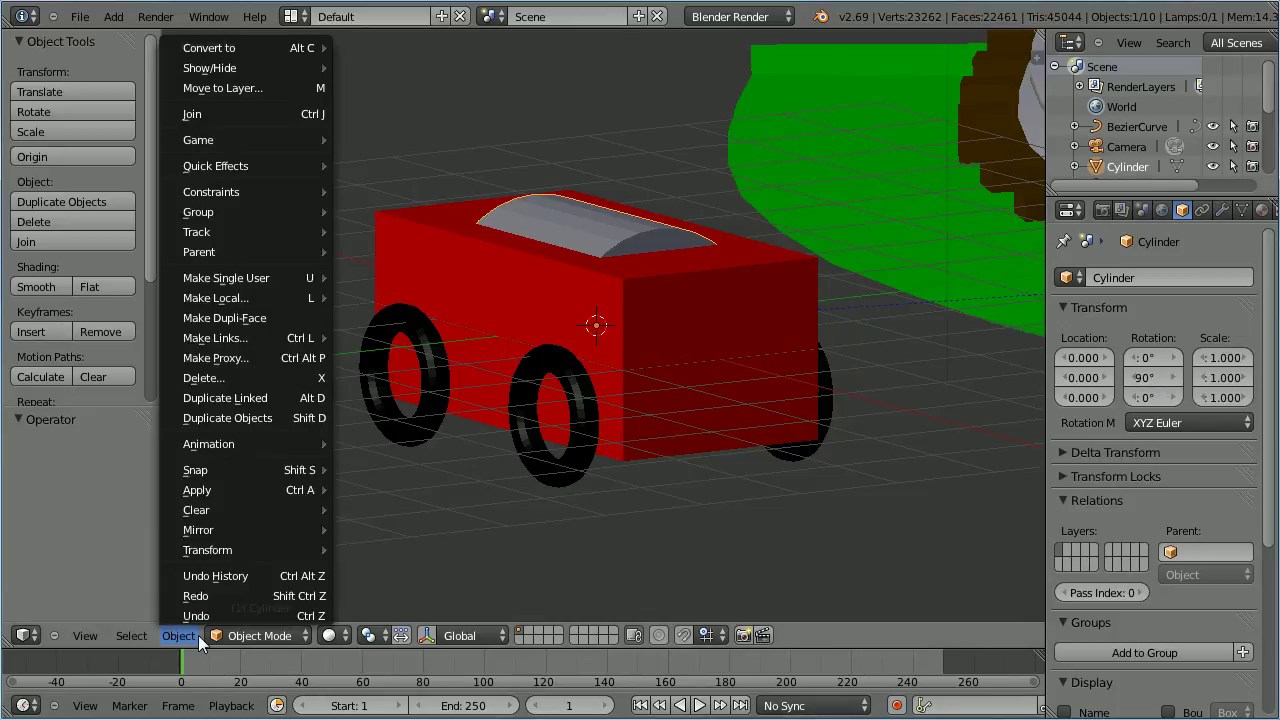
mouse_move(195, 489)
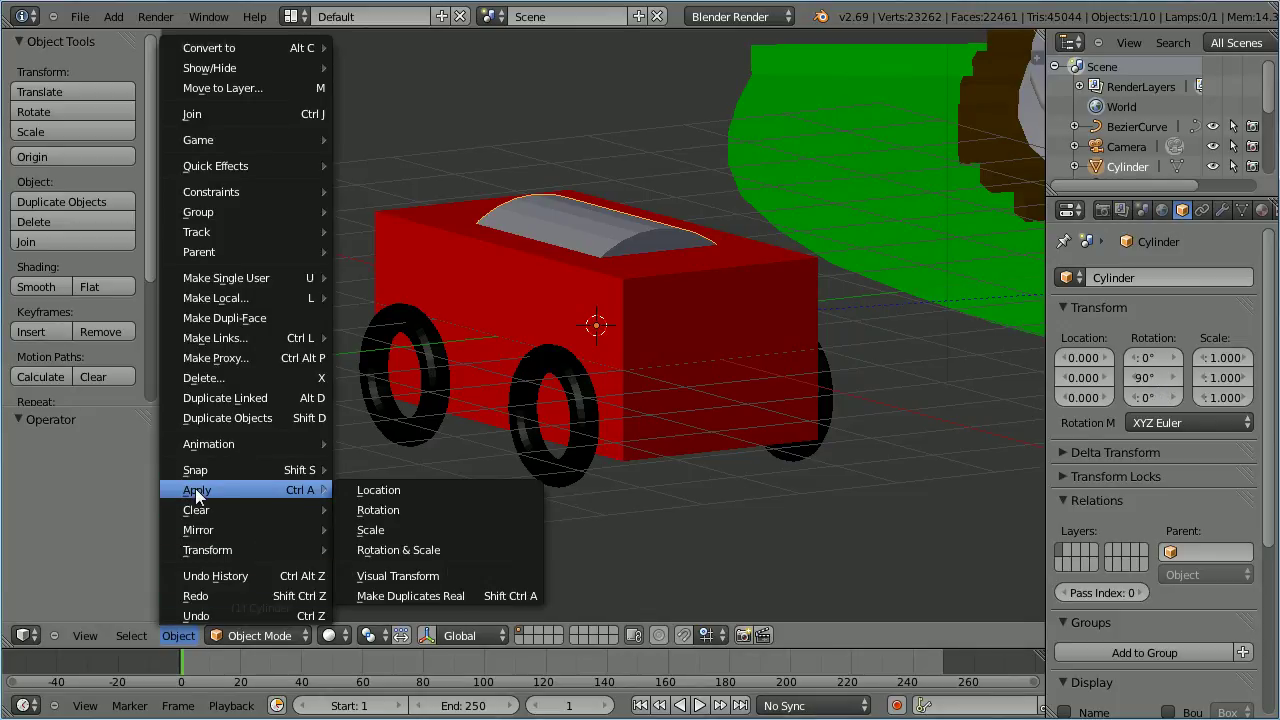
left_click(470, 513)
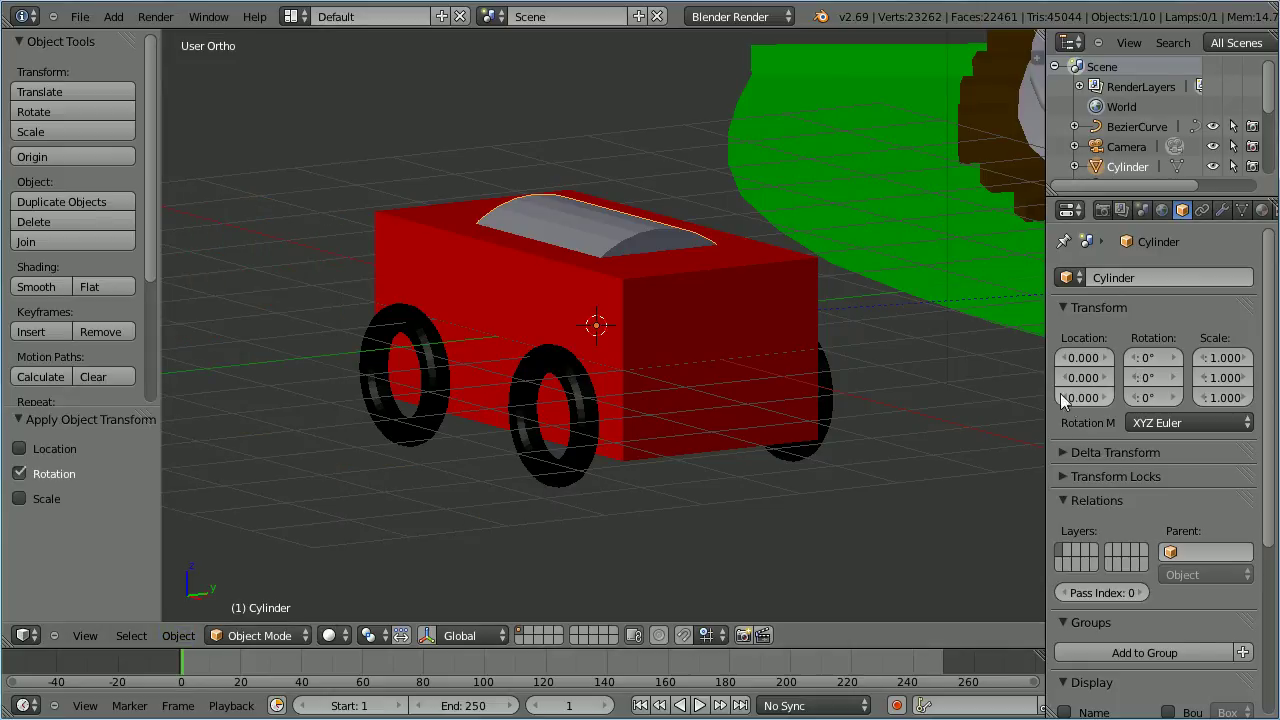
- Set the roof's Location Z to 0.1, Scale X to 2.1 and Scale Y to 1.6
left_click(1091, 399)
type("1")
key("Return")
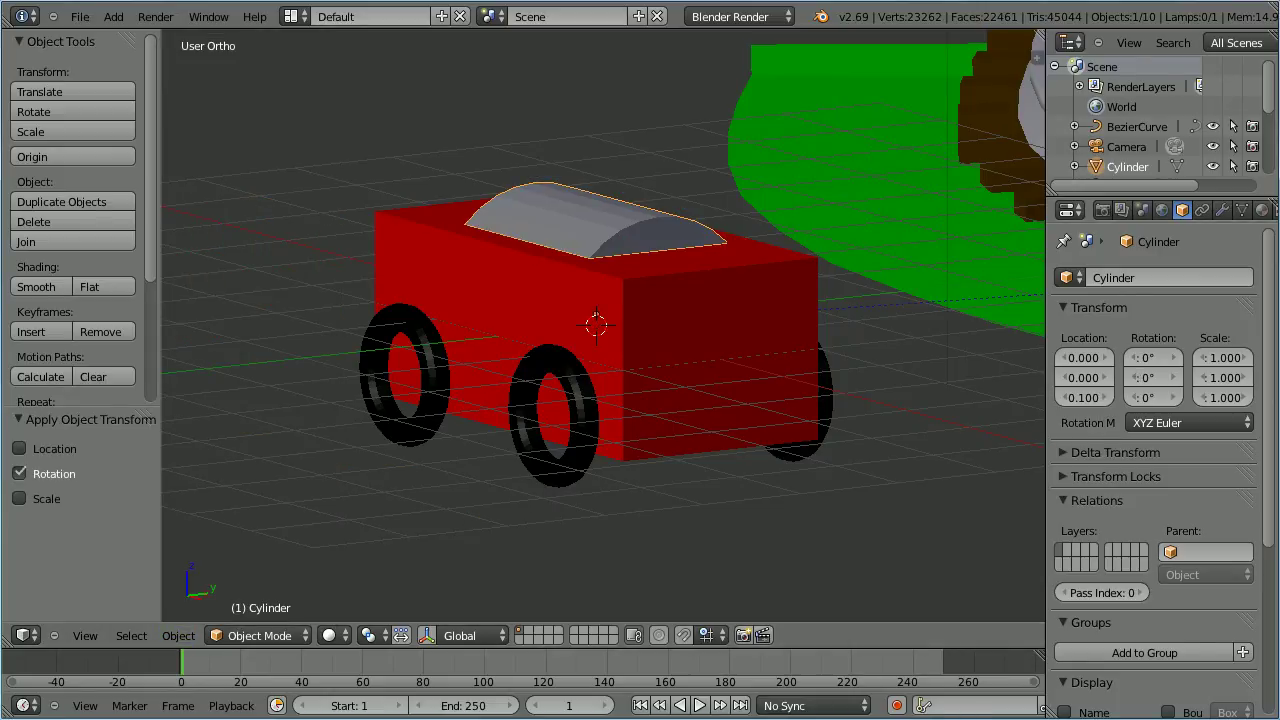
left_click(1222, 358)
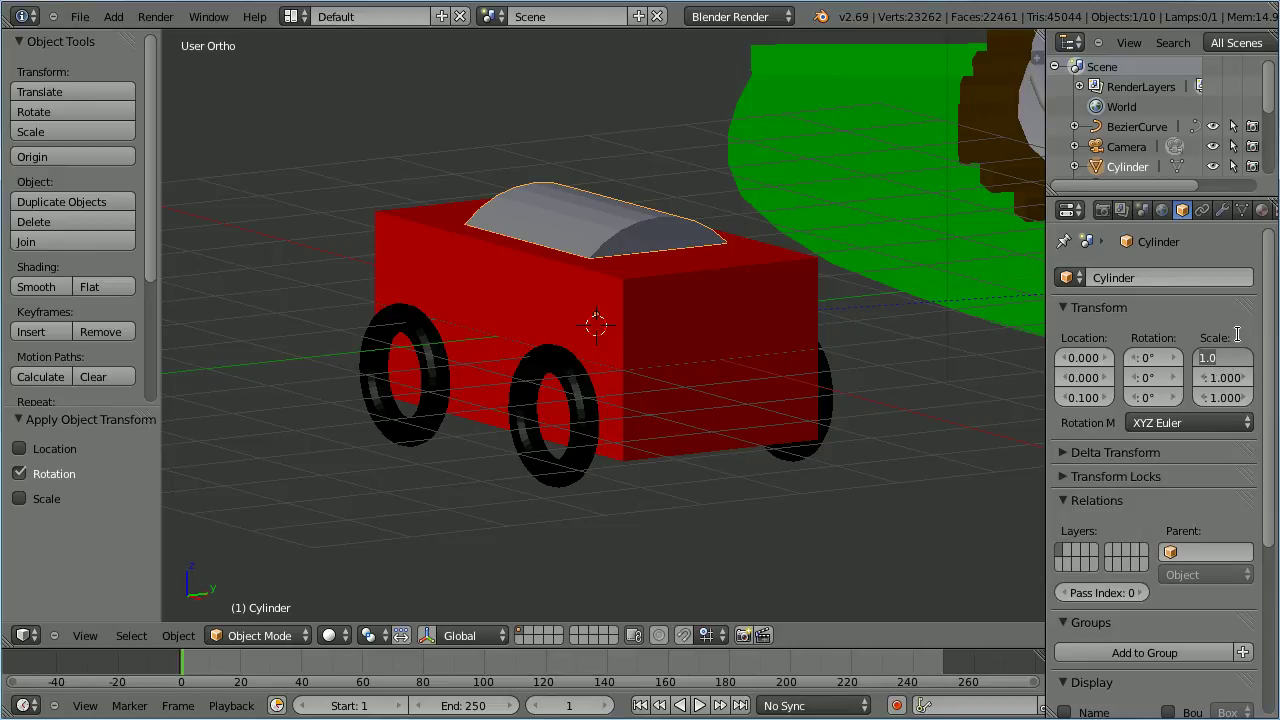
type("2.1")
key("Return")
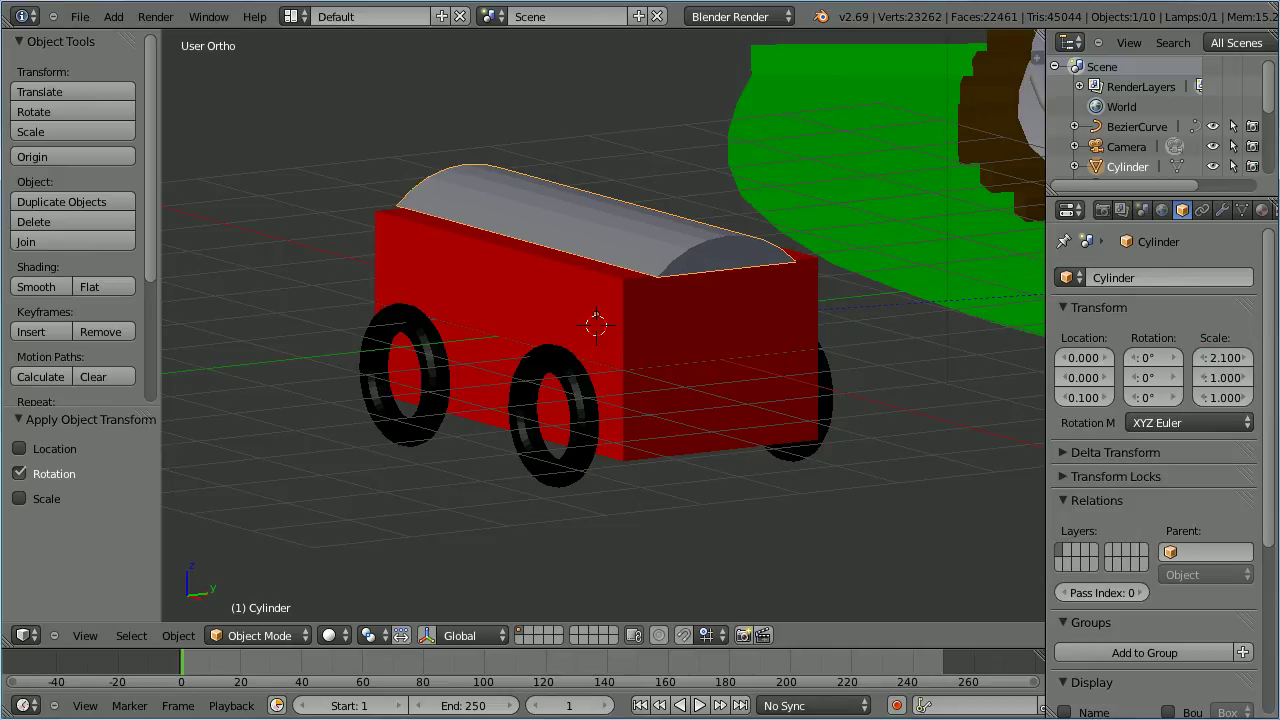
left_click(1222, 378)
type("1.")
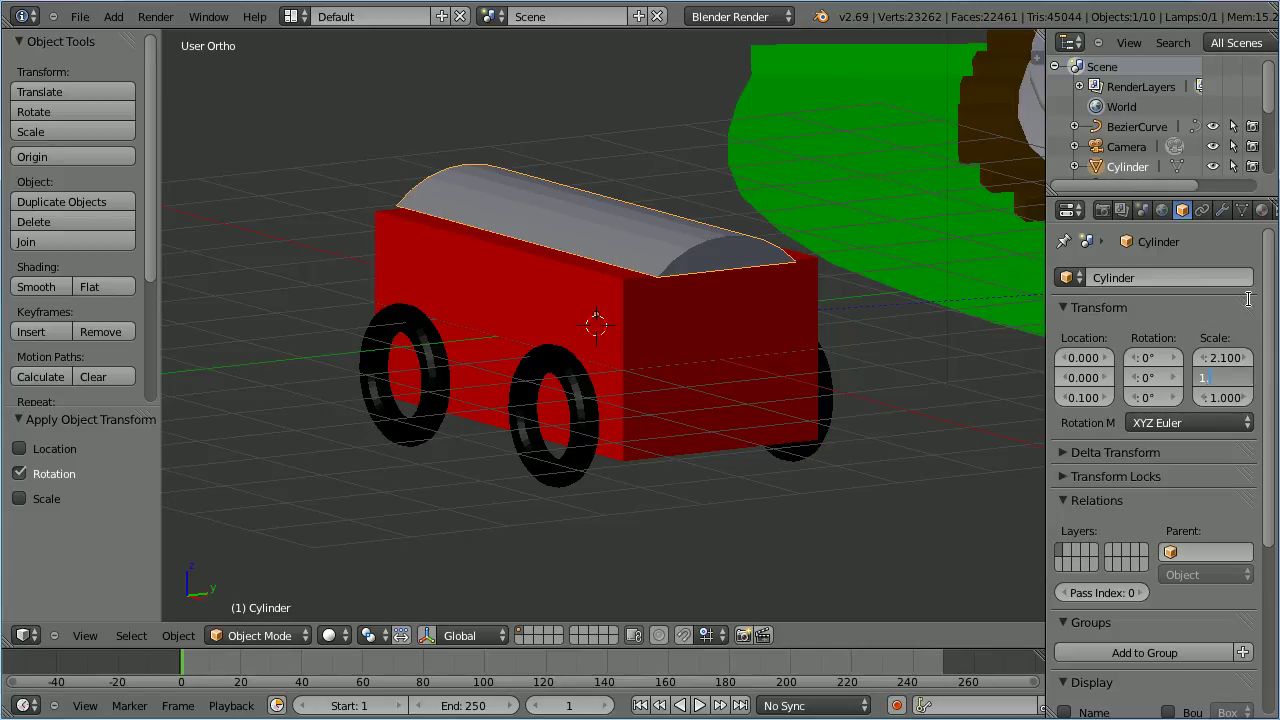
type("6")
key("Return")
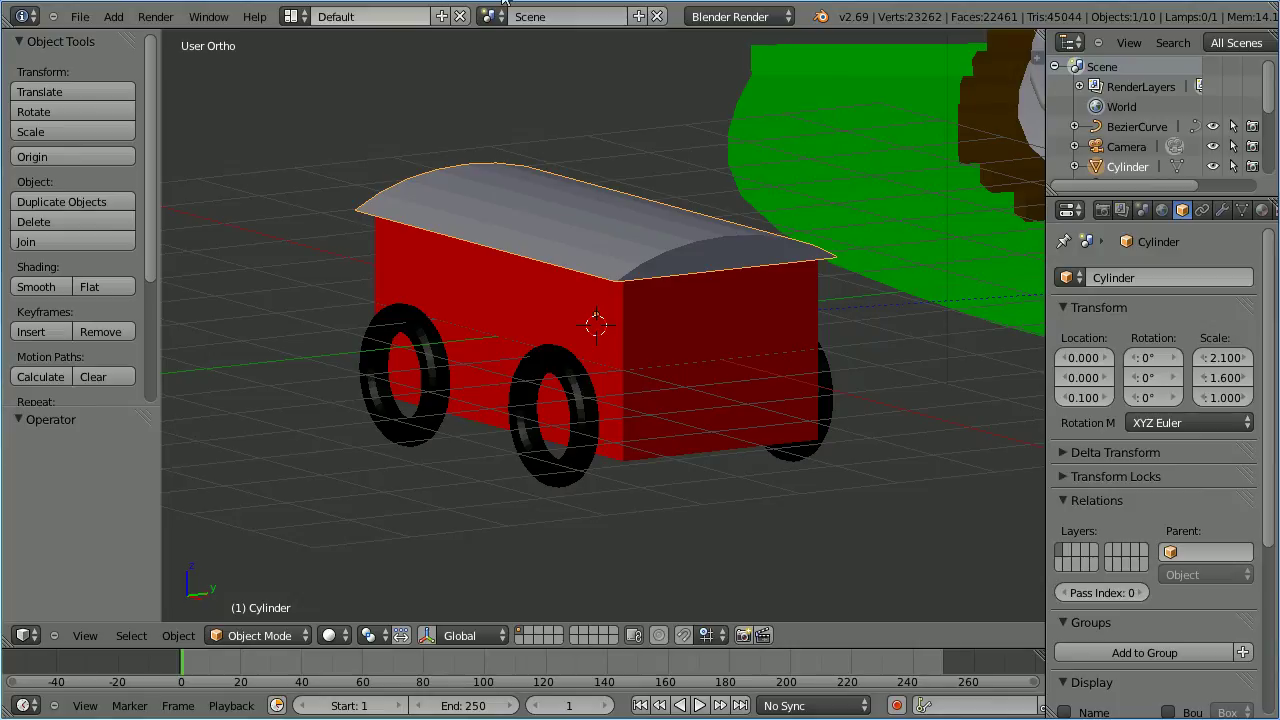
- Join the roof into red carriage engine.003 and re-enable its Follow Path constraint
right_click(666, 386, "shift")
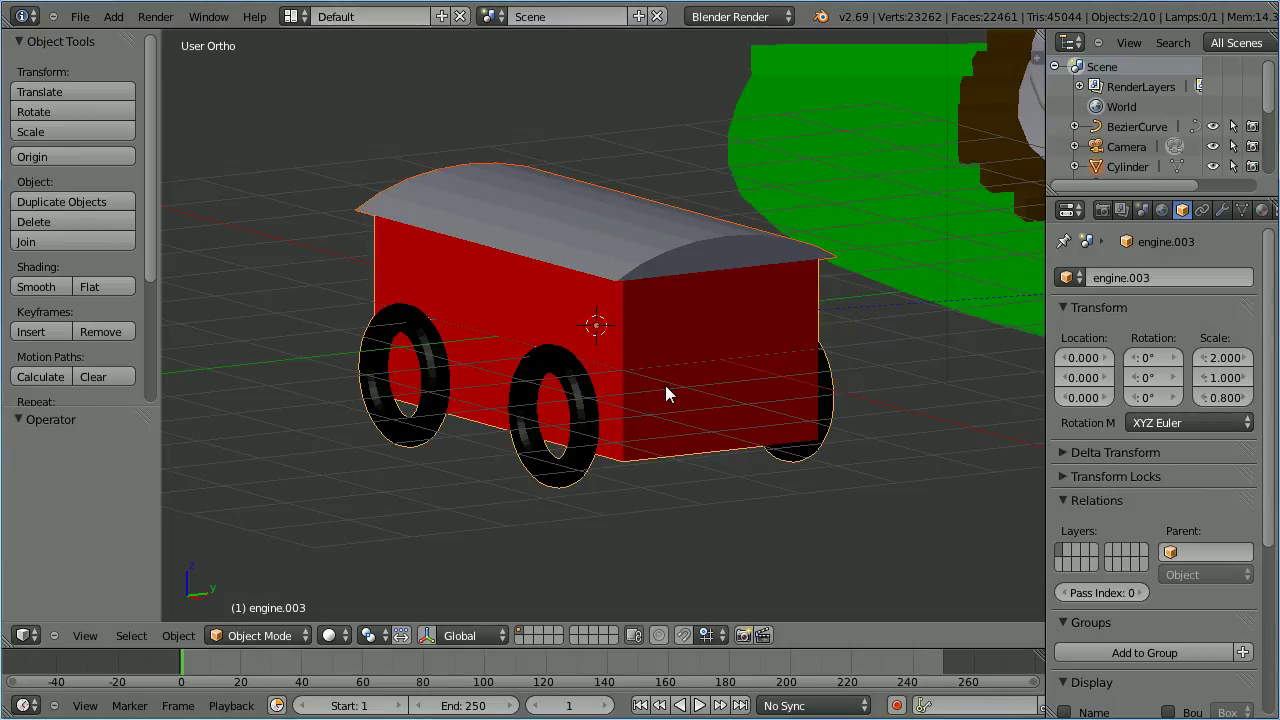
left_click(84, 240)
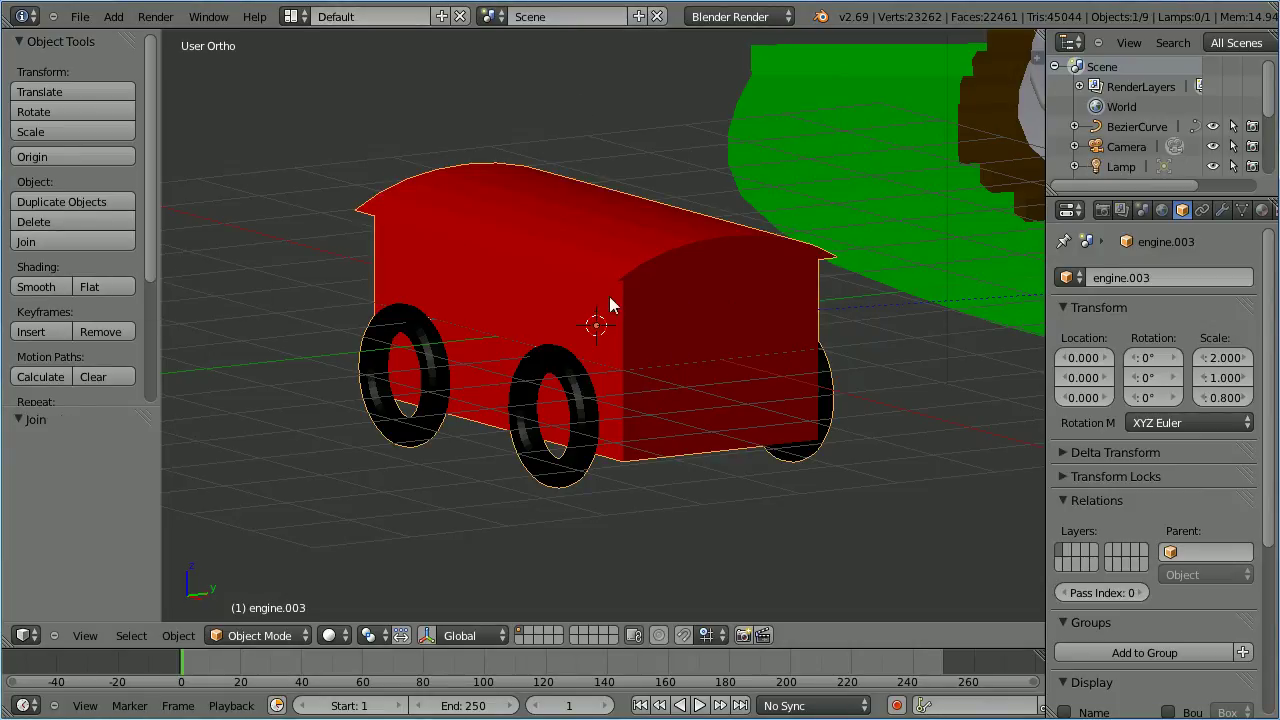
left_click(1202, 212)
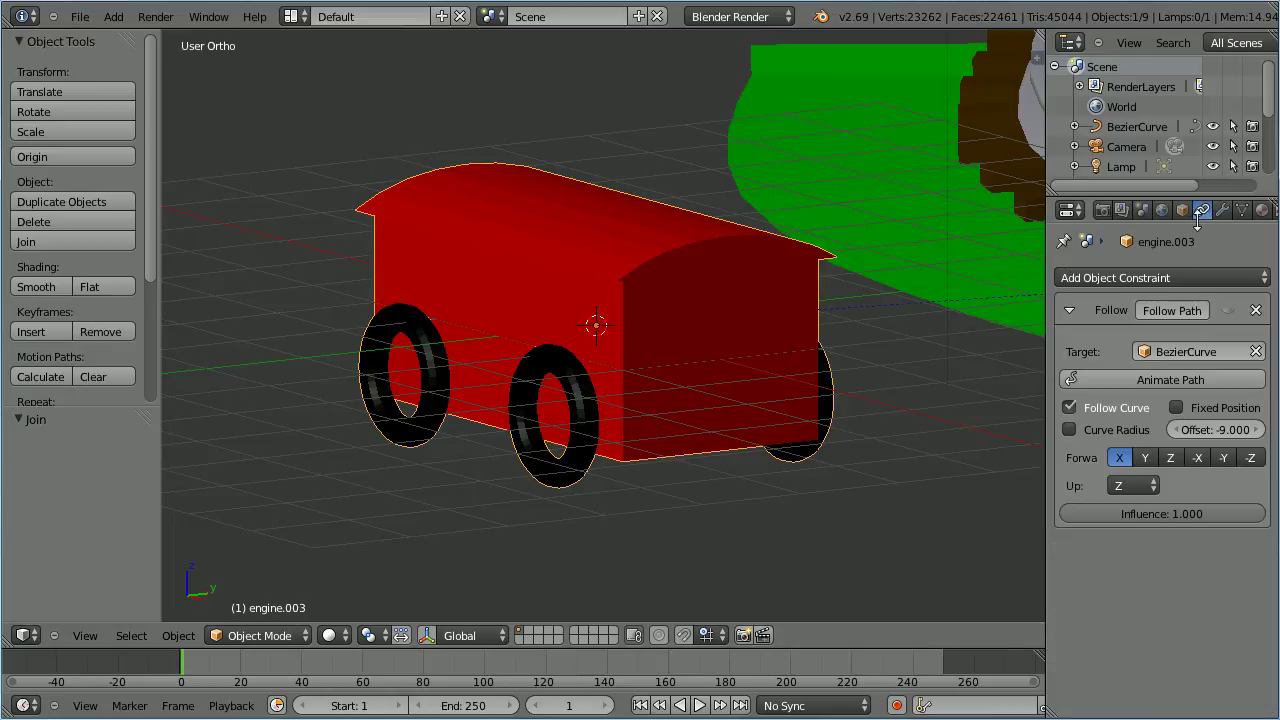
left_click(1227, 310)
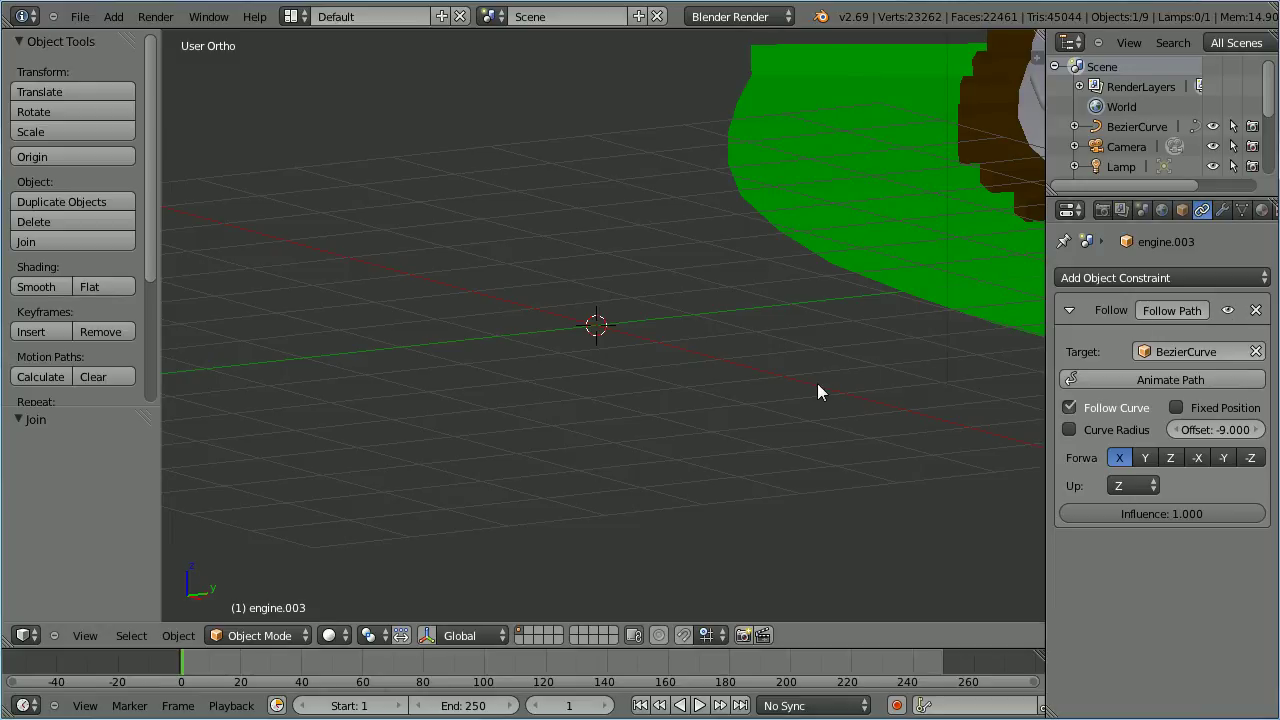
scroll(812, 390, "down", 8)
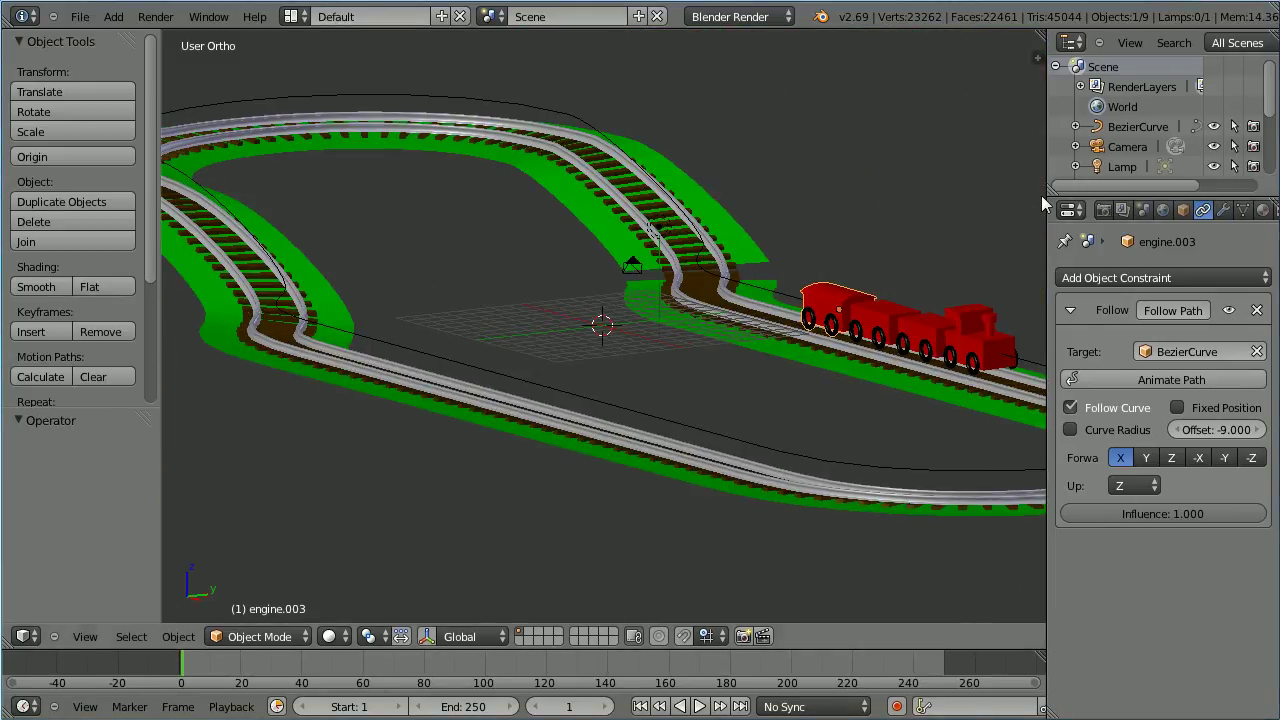
- Give the roofed carriage a new material named yellow with diffuse colour R 1, G 1, B 0
left_click(1261, 211)
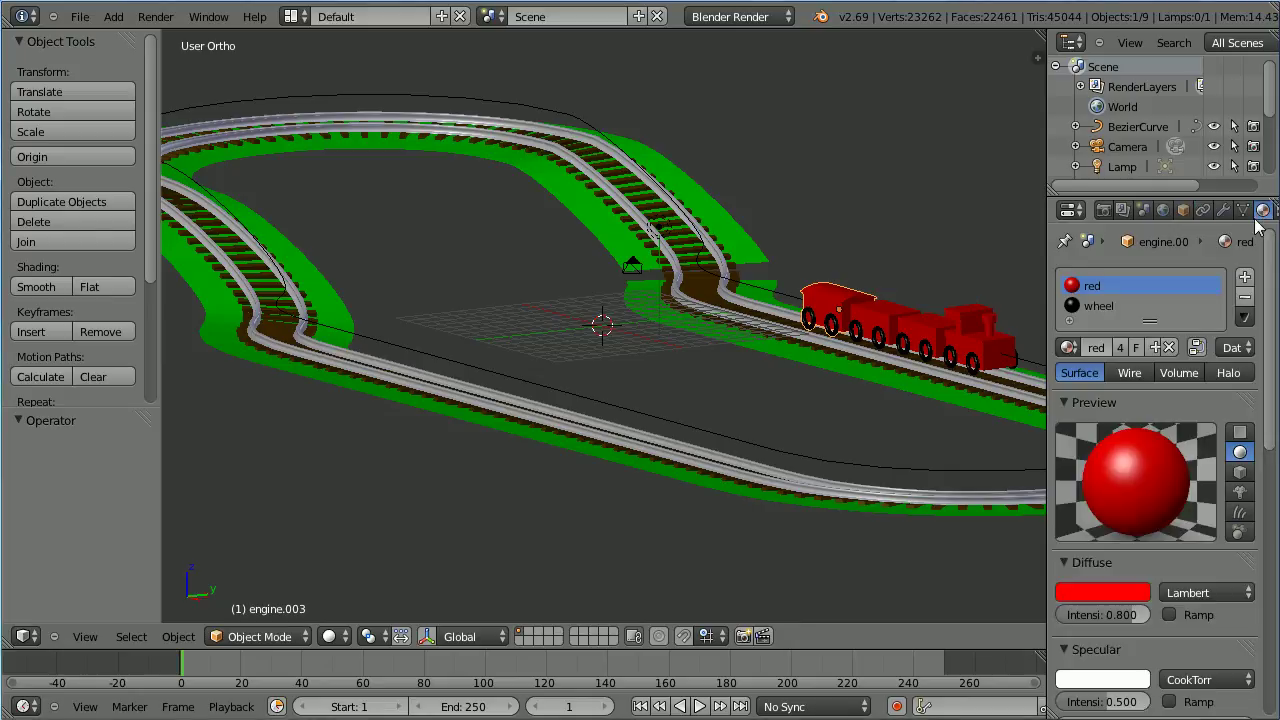
left_click(1150, 350)
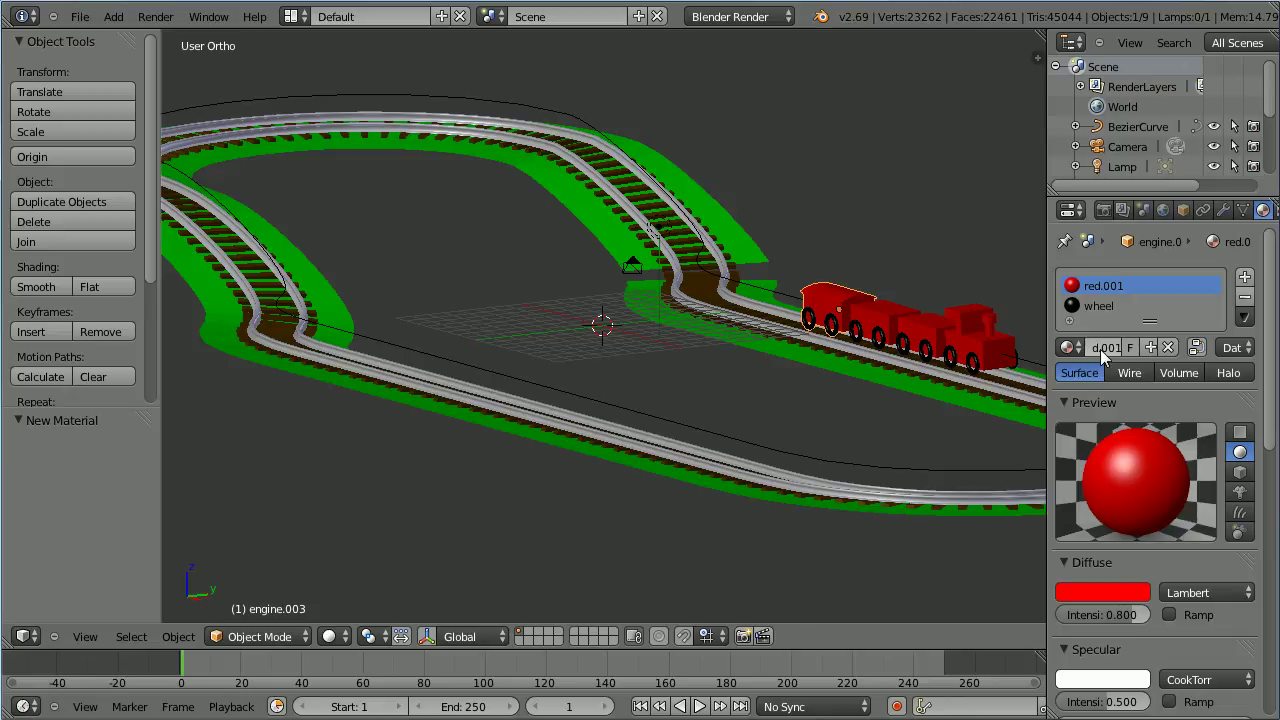
type("yellow")
key("Return")
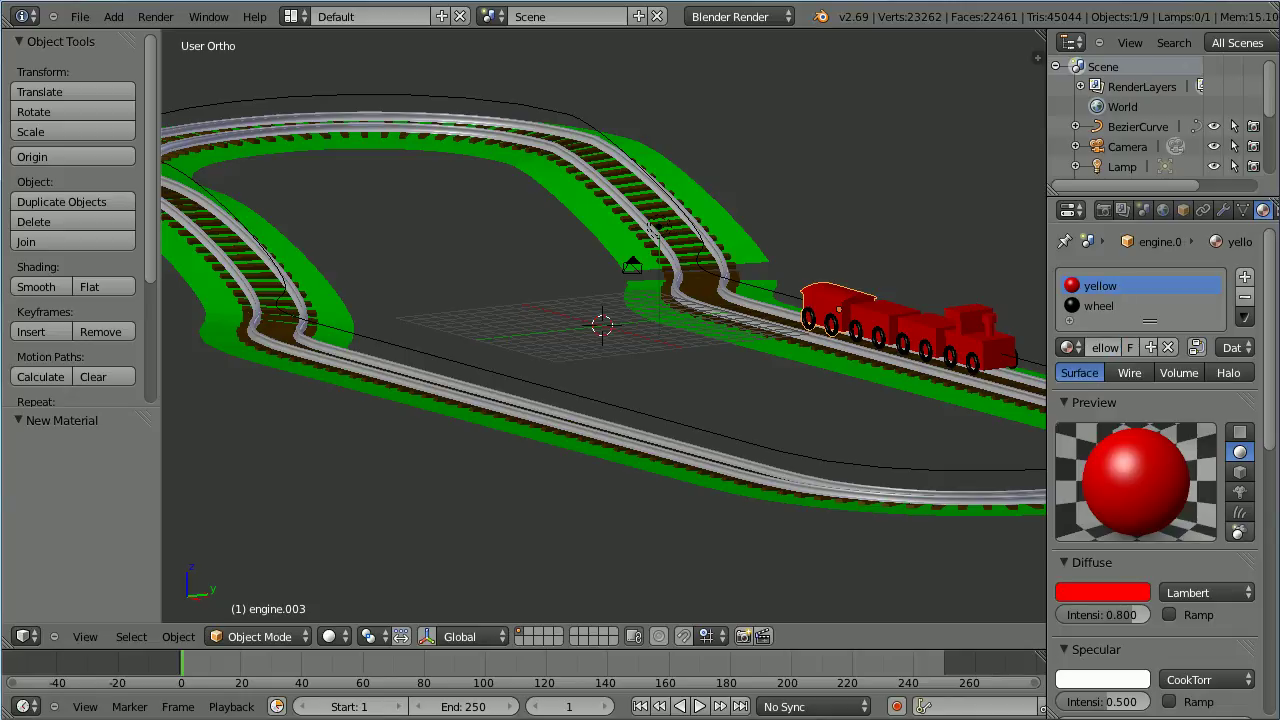
left_click(1094, 590)
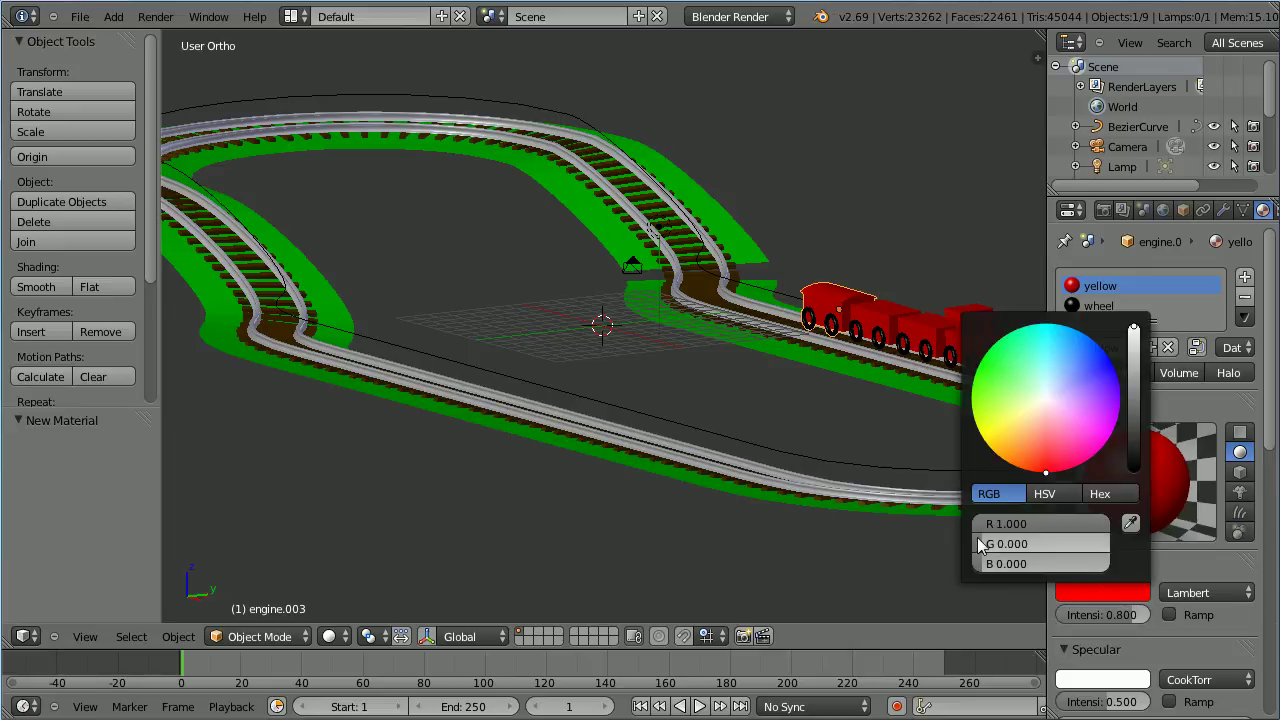
left_click_drag(978, 541, 1183, 555)
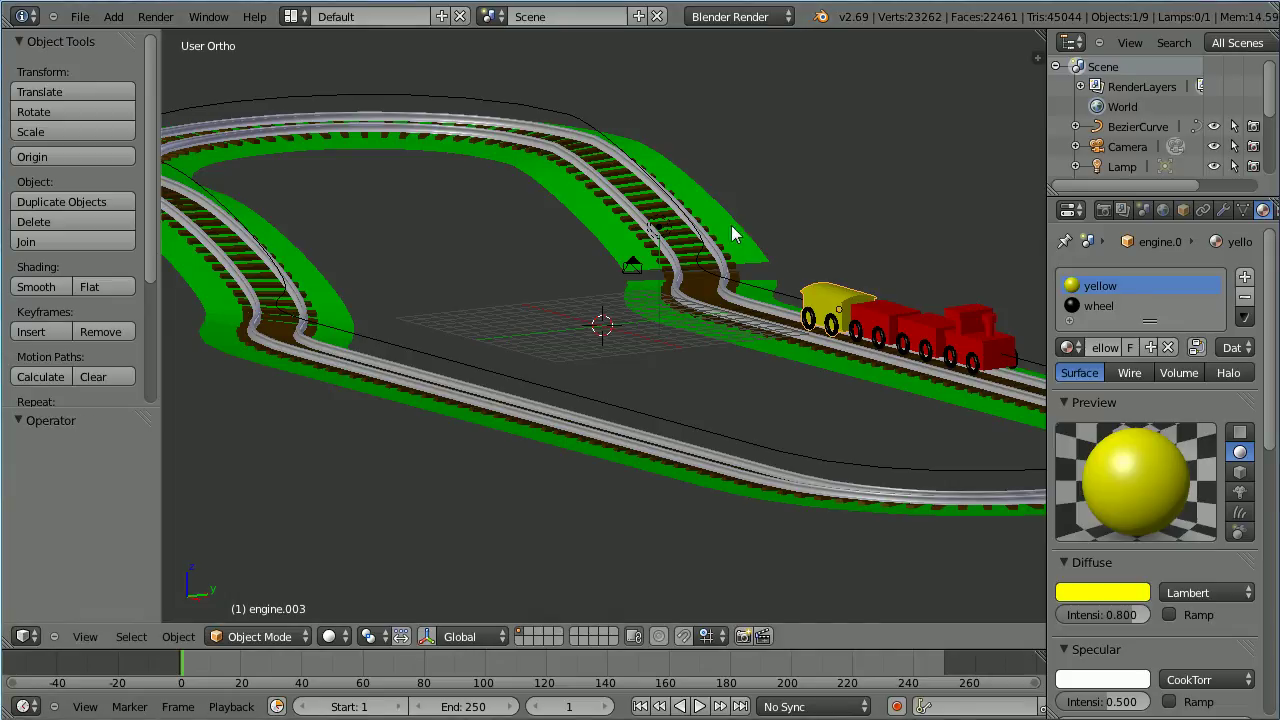
right_click(880, 312)
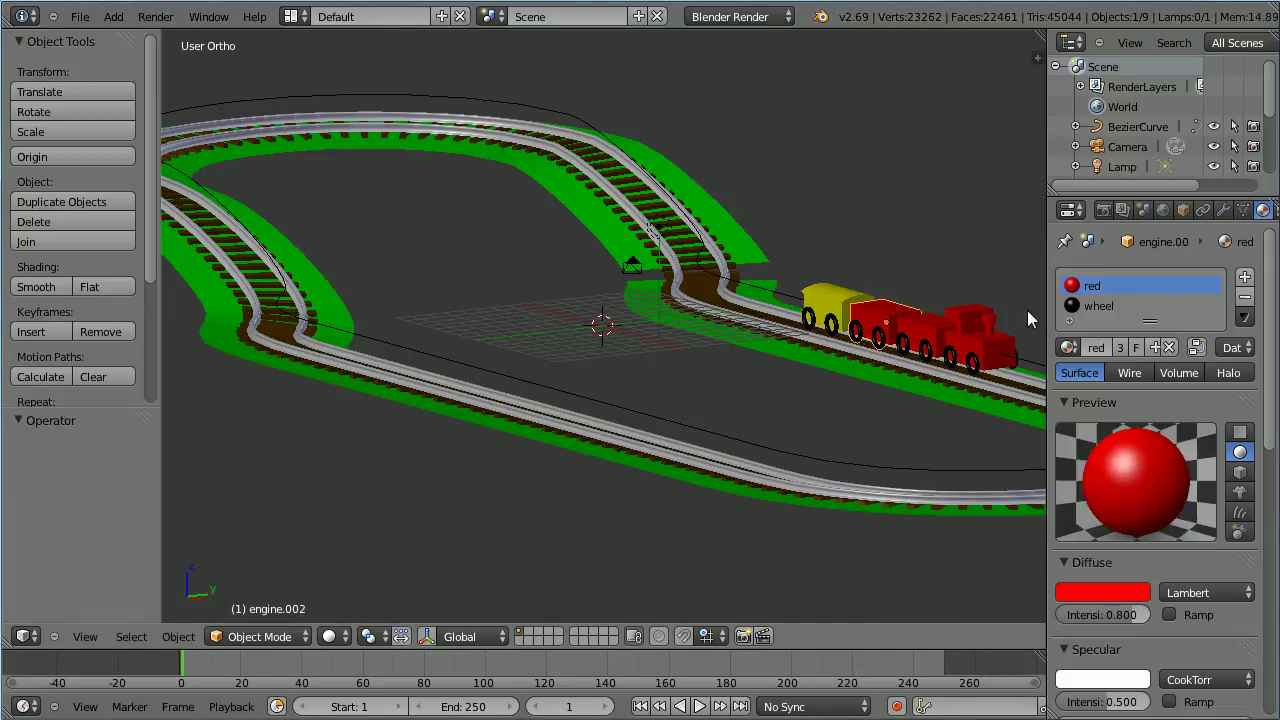
- Add a new material named blue to the middle carriage with a blue diffuse colour
left_click(1154, 347)
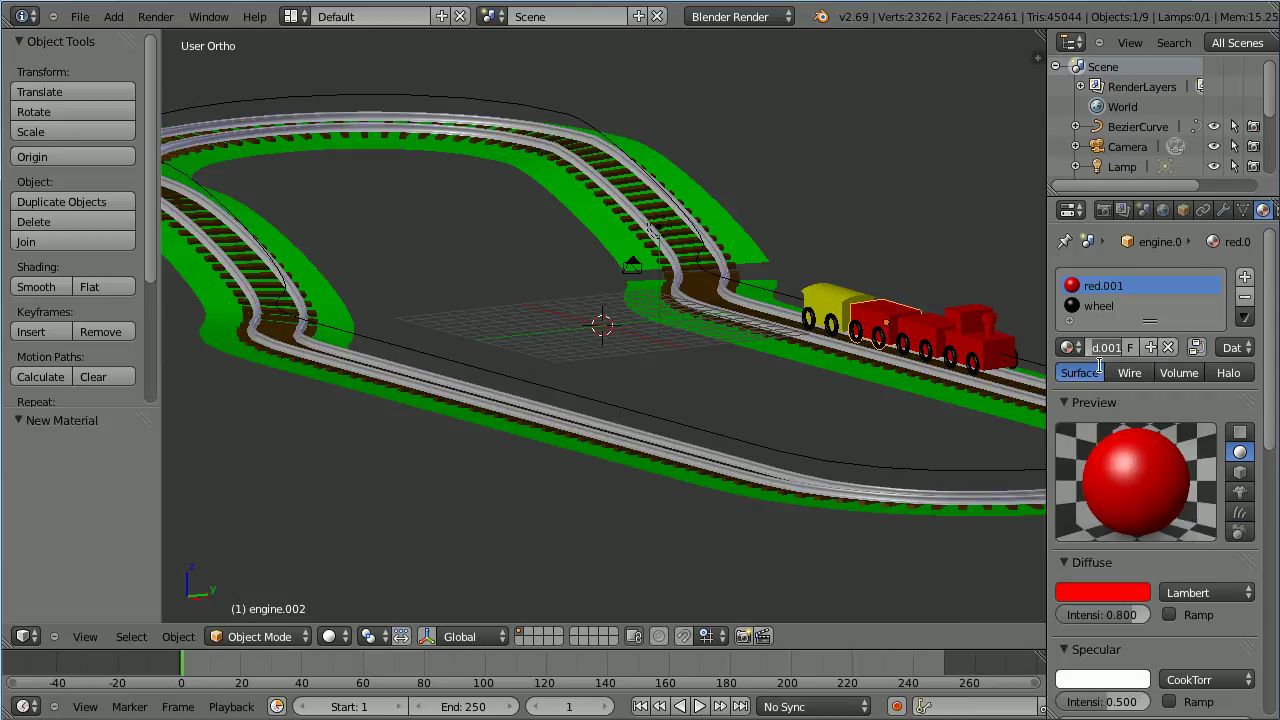
type("blue")
key("Return")
left_click(1104, 589)
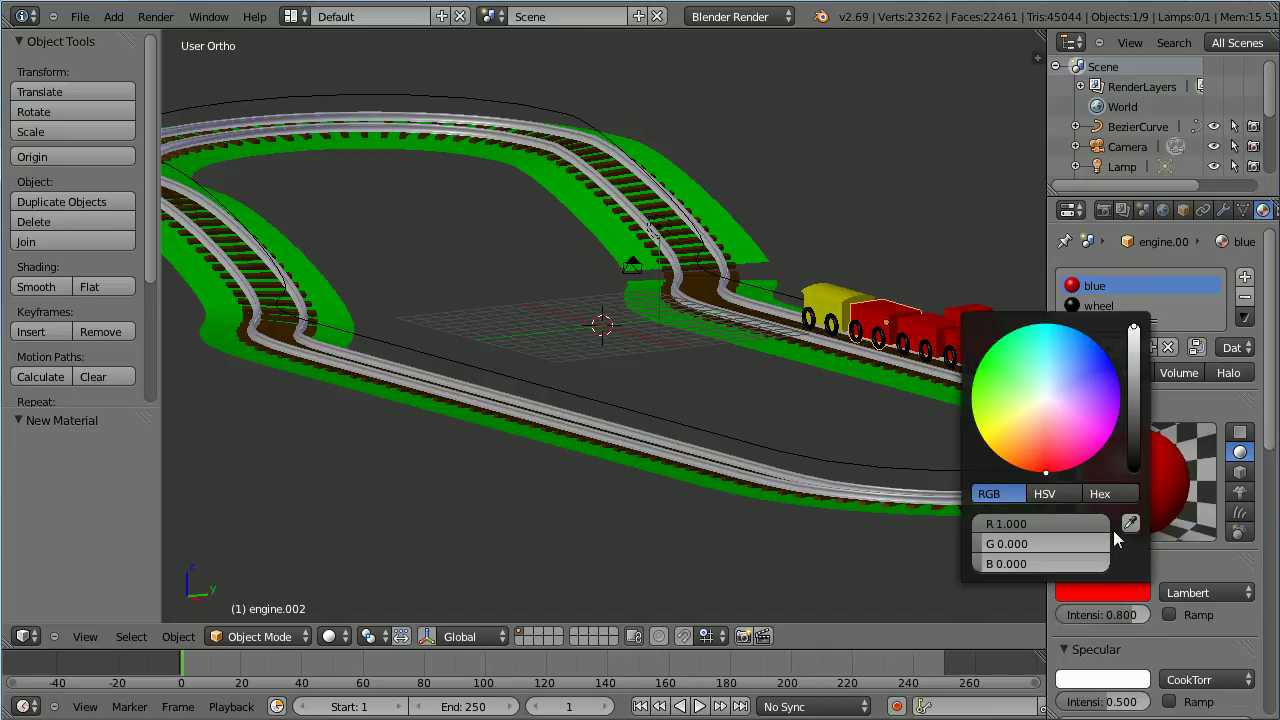
left_click_drag(1111, 526, 1136, 577)
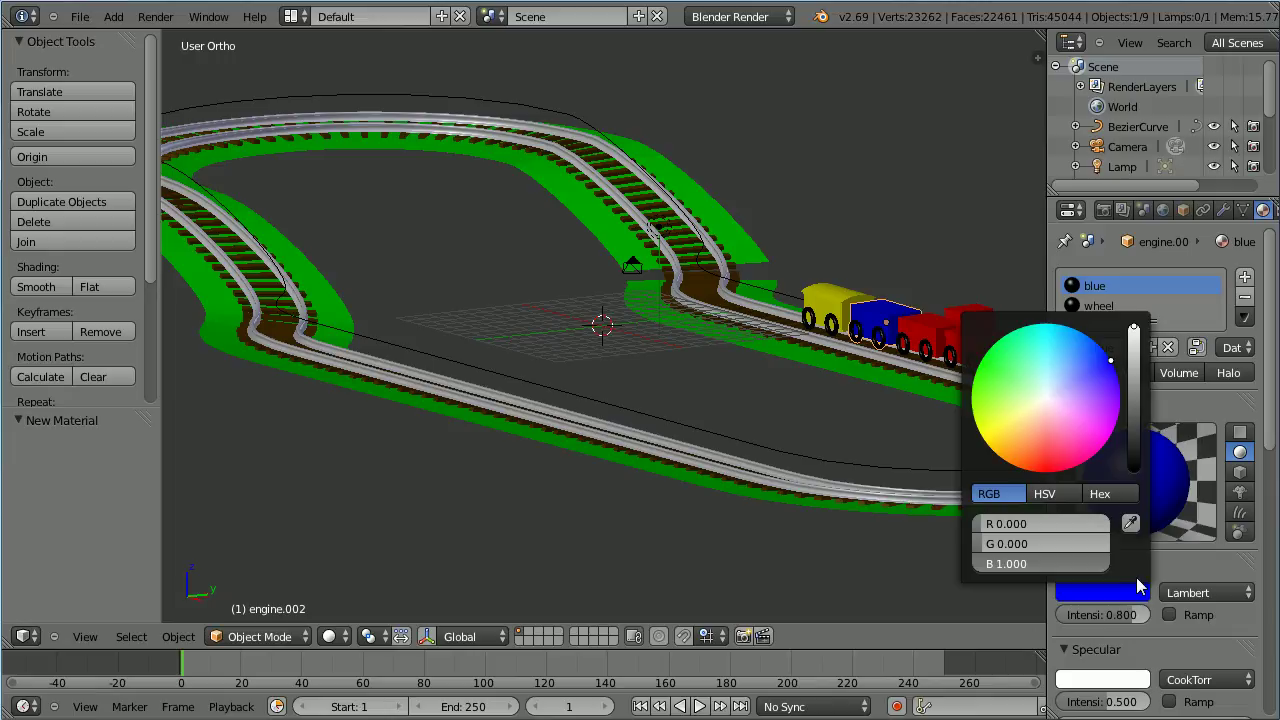
- Assign the existing blue material to carriage engine.001 just behind the engine
right_click(923, 333)
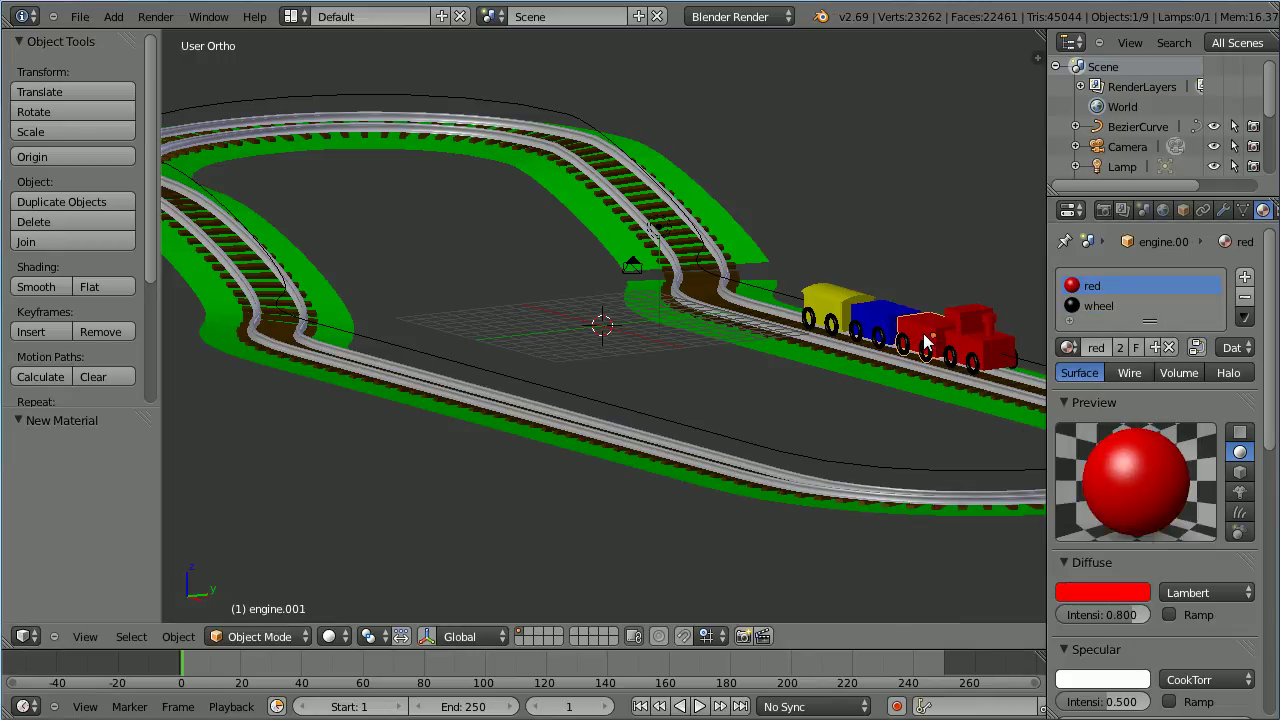
left_click(1067, 349)
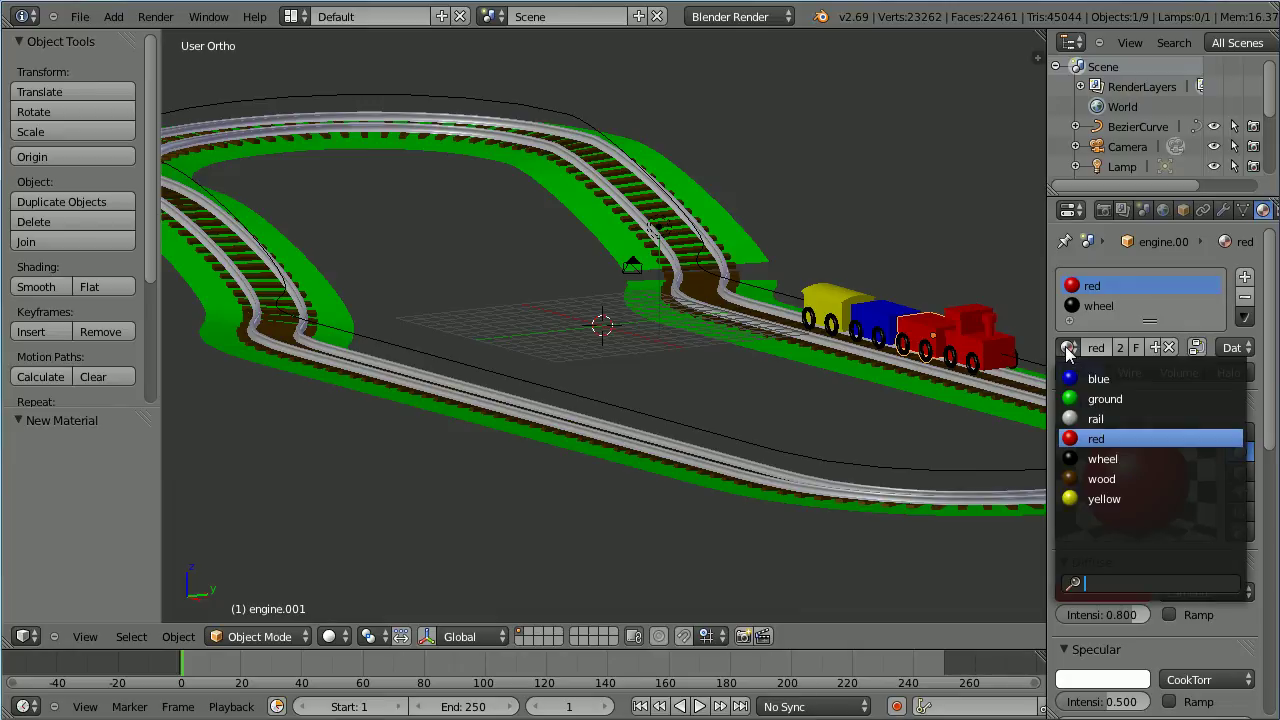
left_click(1148, 378)
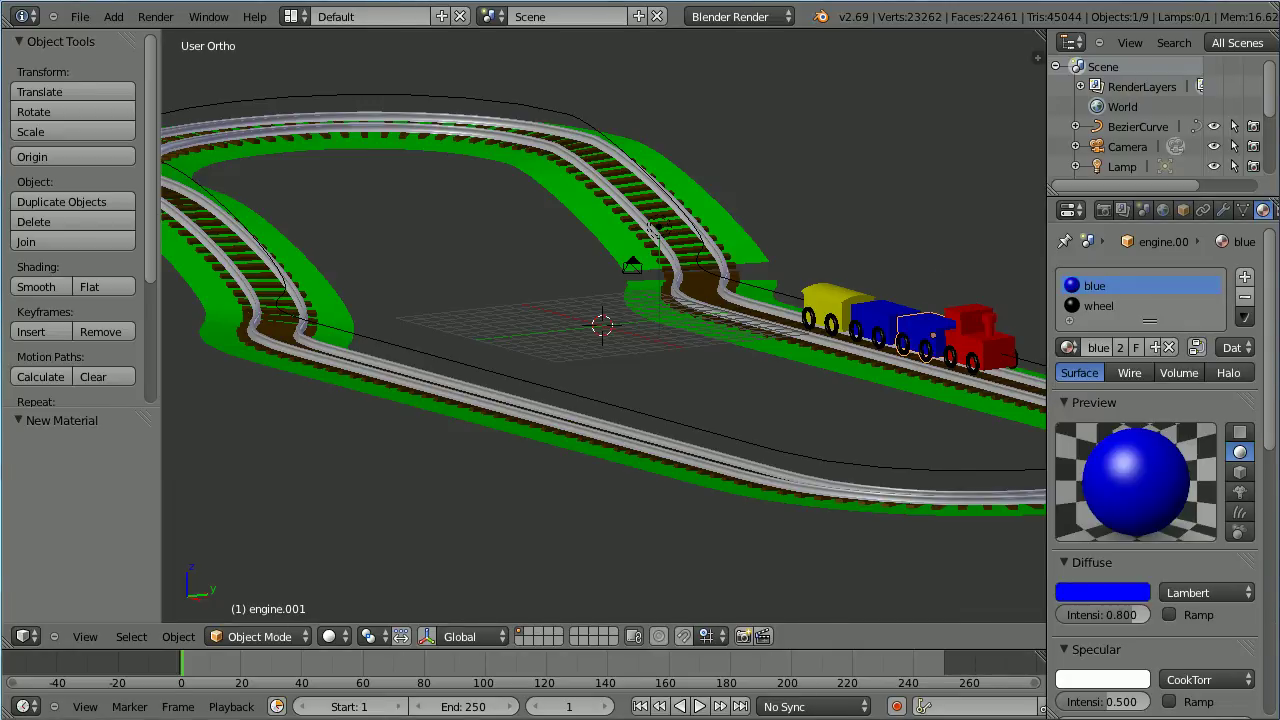